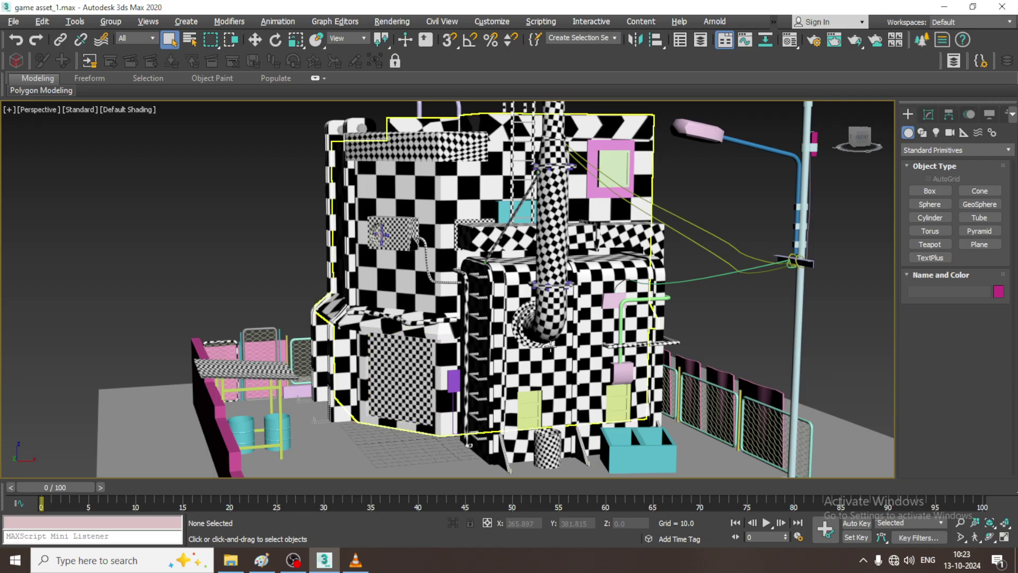
- Add an Unwrap UVW modifier to the small purple box mounted on the wall beside the checkered door
middle_click_drag(550, 345, 619, 309, "alt")
scroll(618, 309, "up", 4)
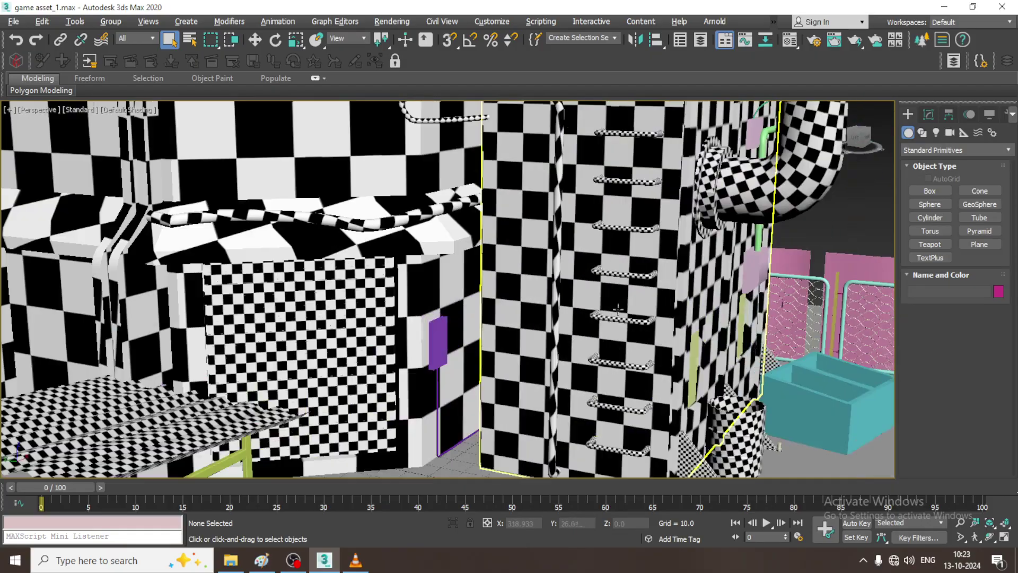
scroll(617, 309, "up", 5)
left_click(393, 360)
scroll(501, 346, "up", 2)
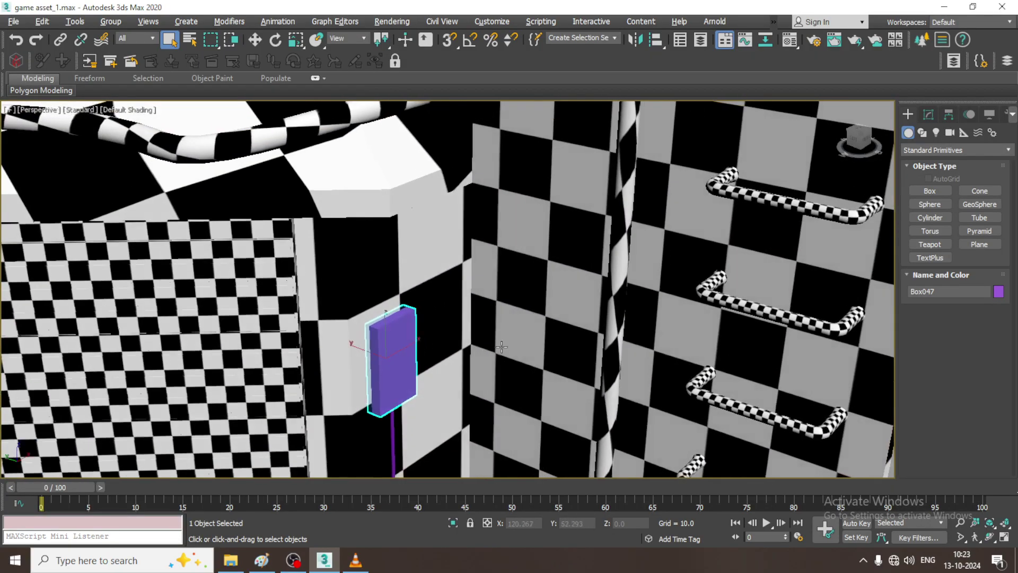
middle_click_drag(501, 347, 496, 285)
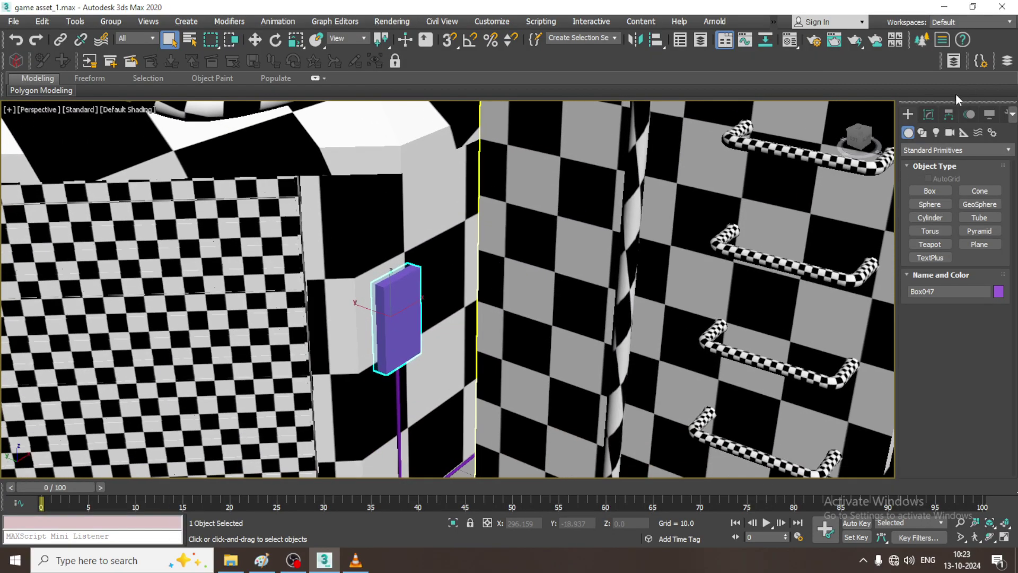
left_click(933, 113)
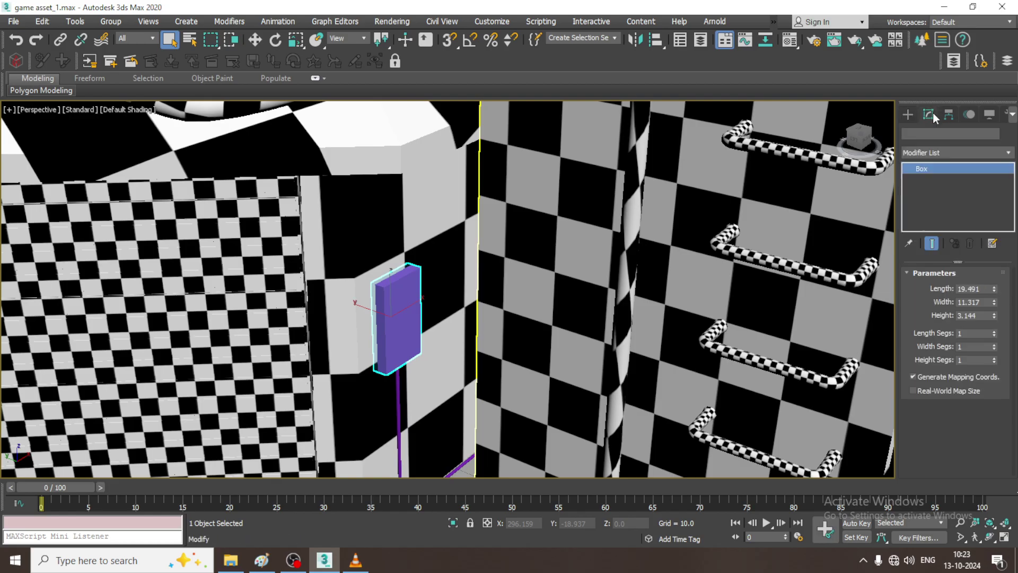
left_click(948, 150)
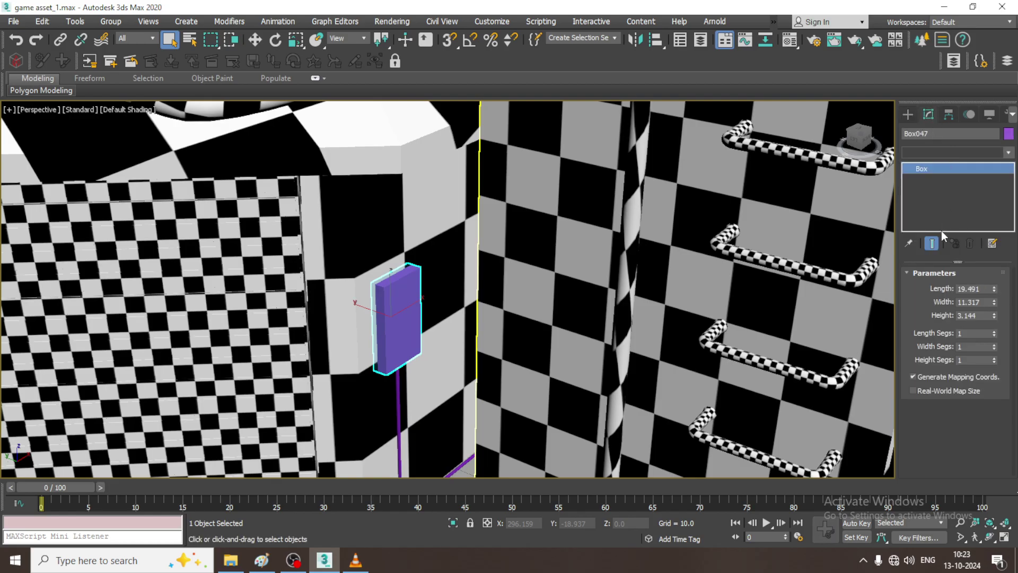
key("alt+Down")
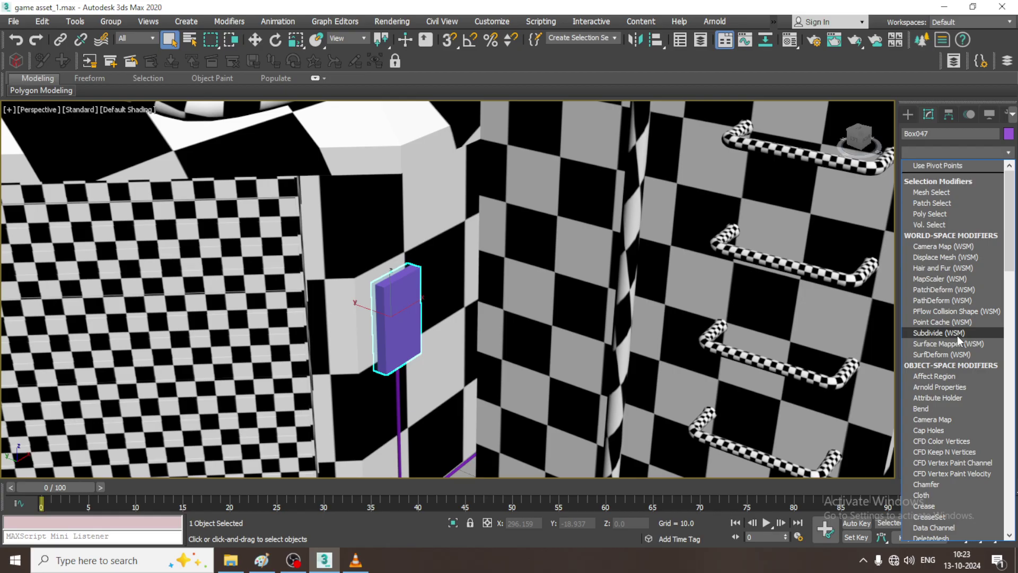
key("u")
left_click(957, 359)
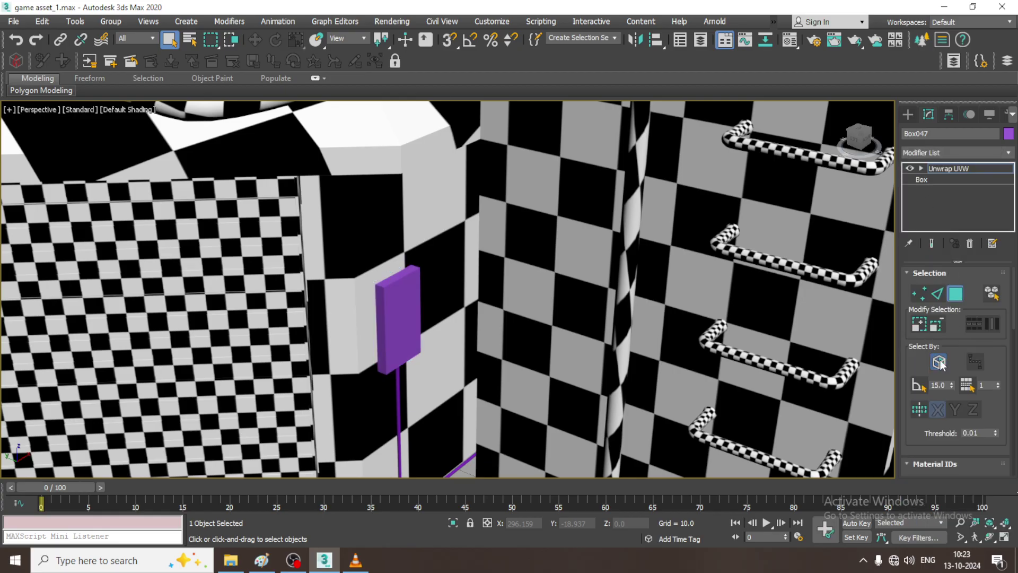
- Select all polygons of the box and apply Unfold Mapping with Walk to closest face and normalized clusters
left_click(921, 168)
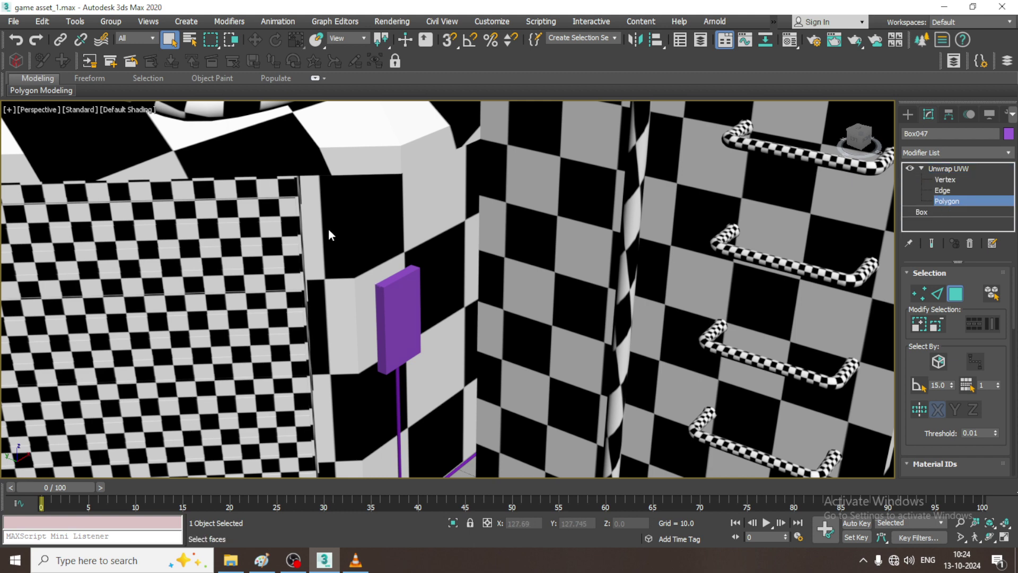
left_click_drag(545, 415, 546, 415)
scroll(969, 390, "down", 5)
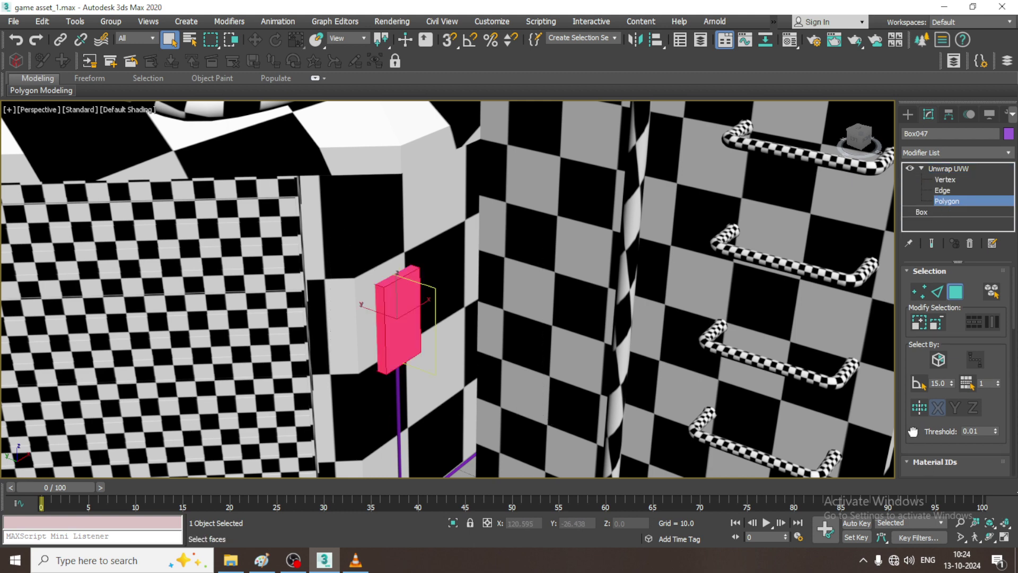
left_click(966, 401)
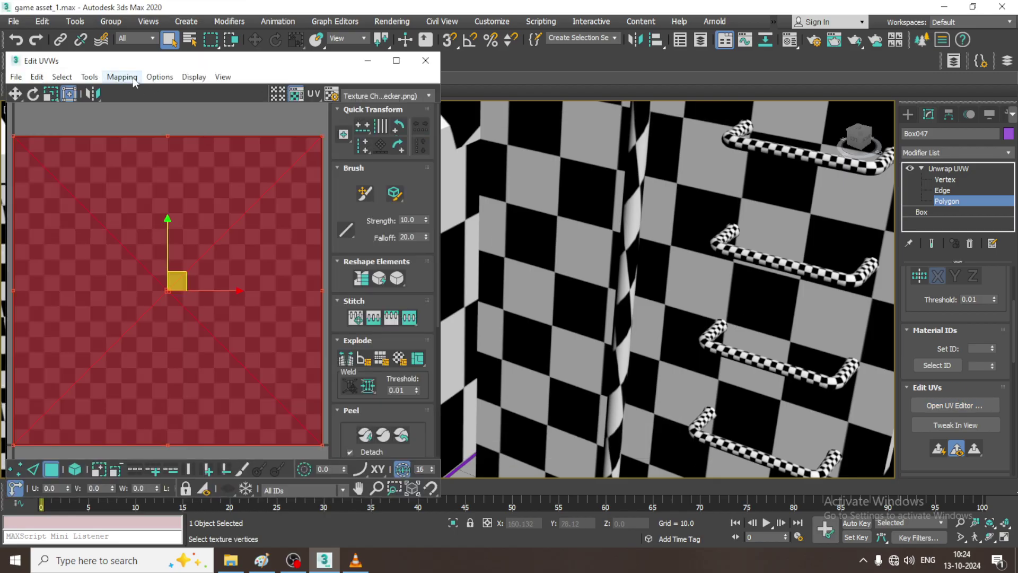
left_click(133, 80)
left_click(160, 123)
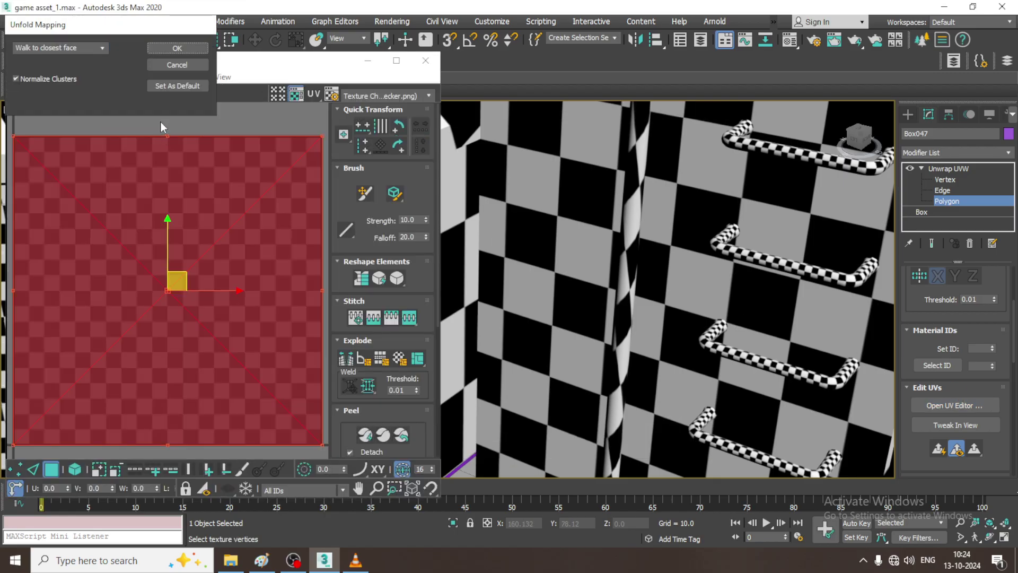
left_click(177, 48)
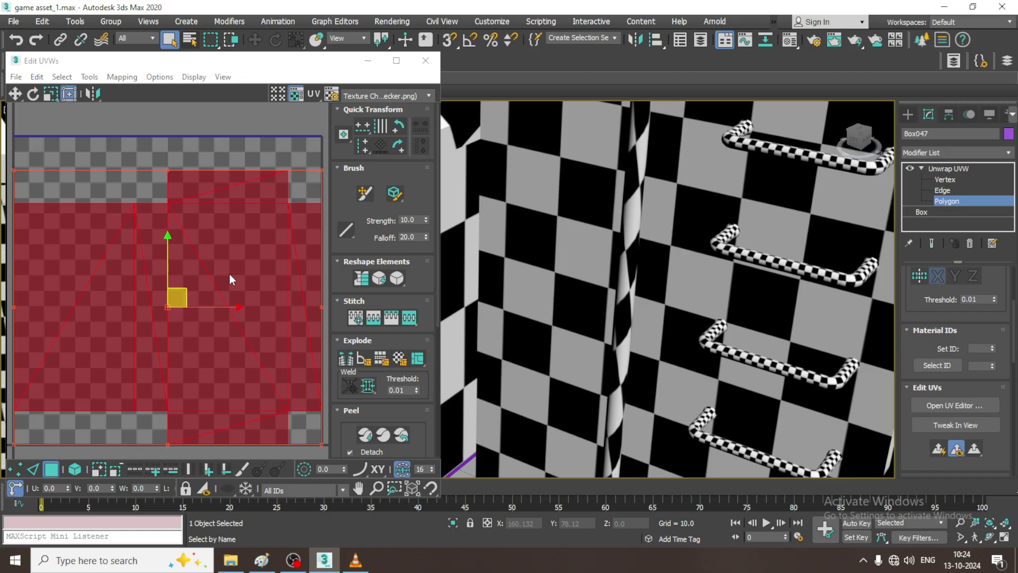
- Pack the box's UVs with Non-Convex packing, 0.001 padding, and normalized and rescaled clusters, and minimize the UV editor
scroll(229, 273, "down", 3)
left_click(89, 77)
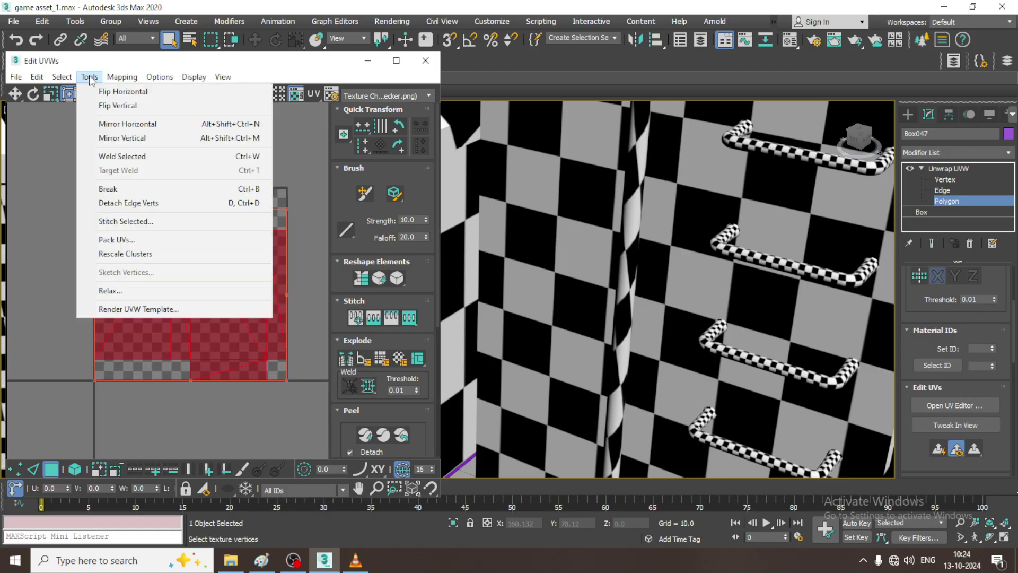
left_click(142, 240)
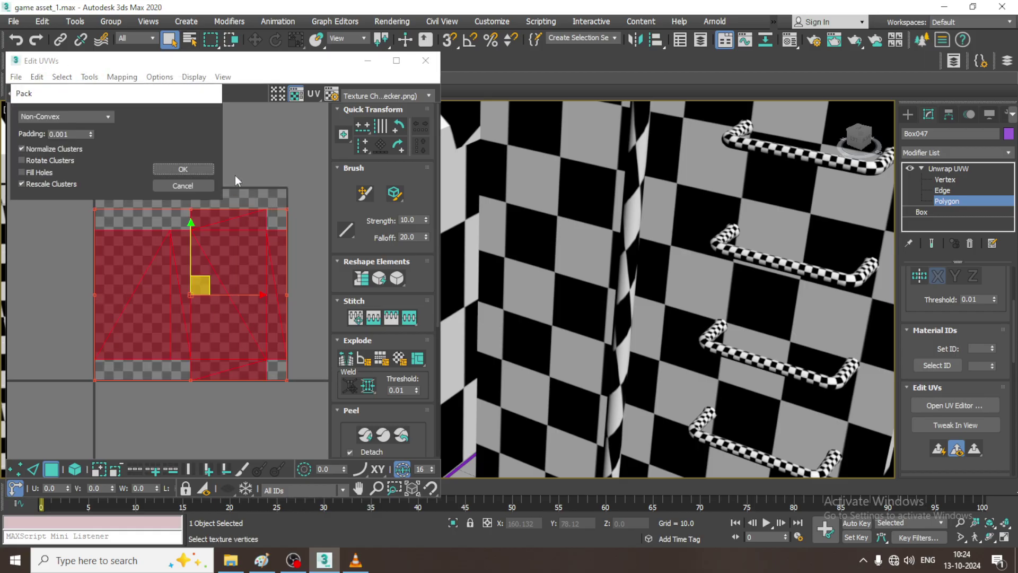
left_click(170, 170)
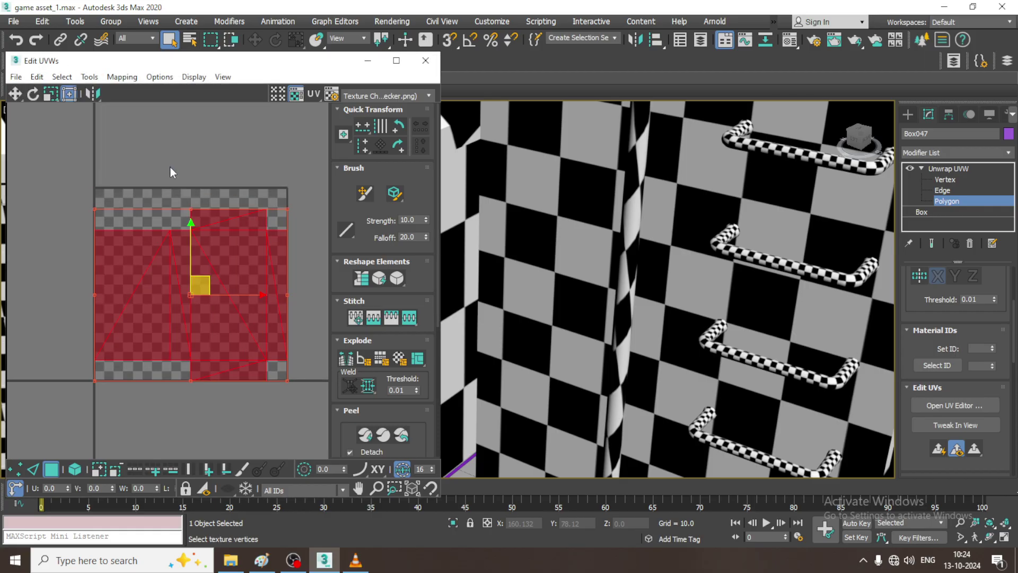
left_click(367, 60)
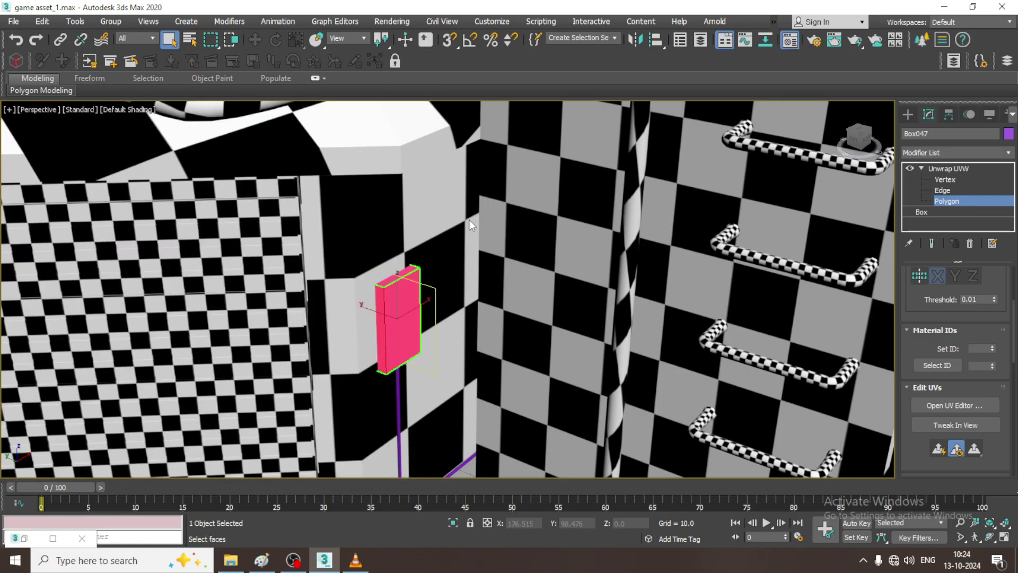
- Assign the black-and-white checker material 02 - Default to the box and leave polygon level
key("m")
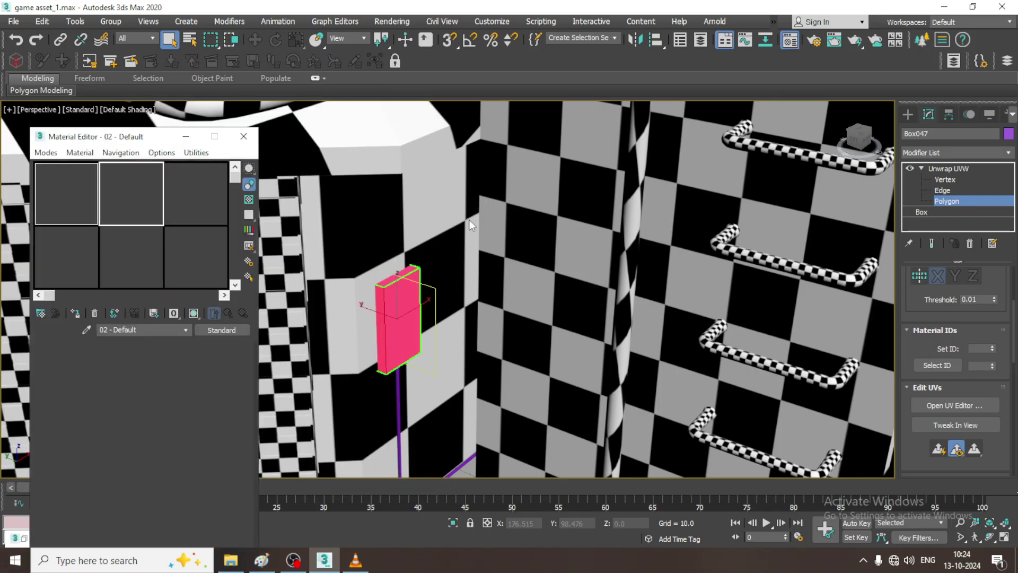
left_click(38, 314)
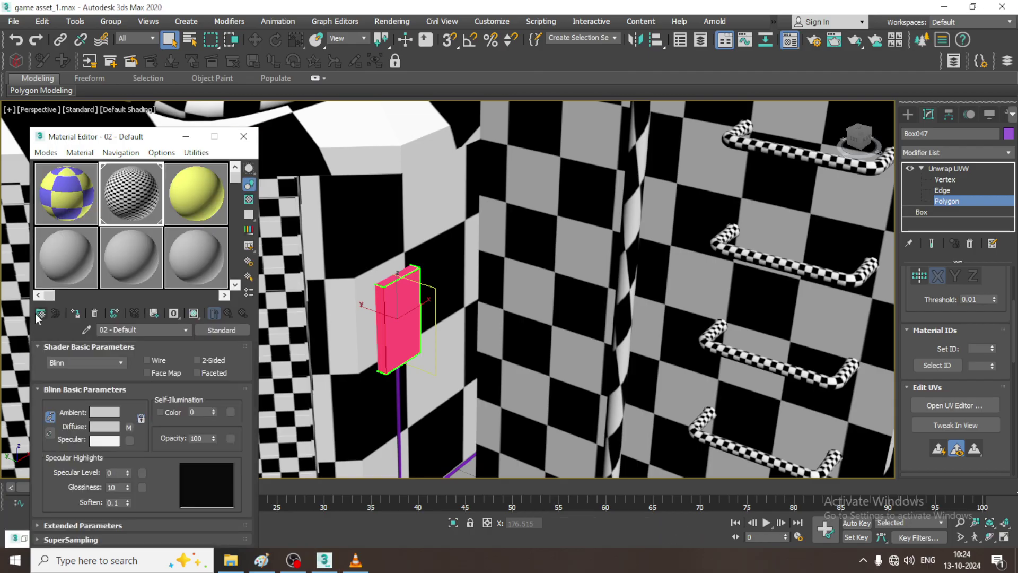
left_click(74, 314)
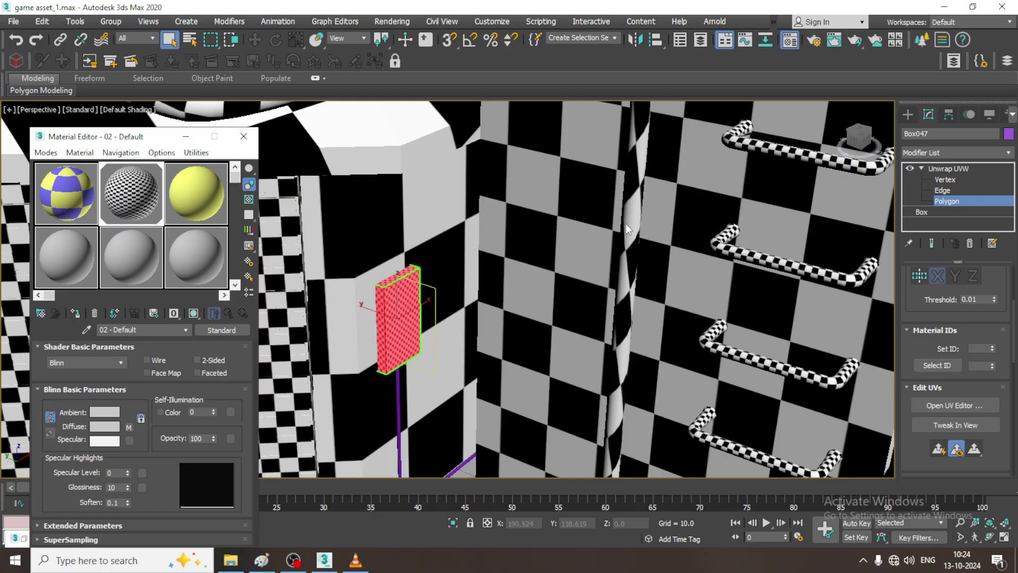
left_click(949, 168)
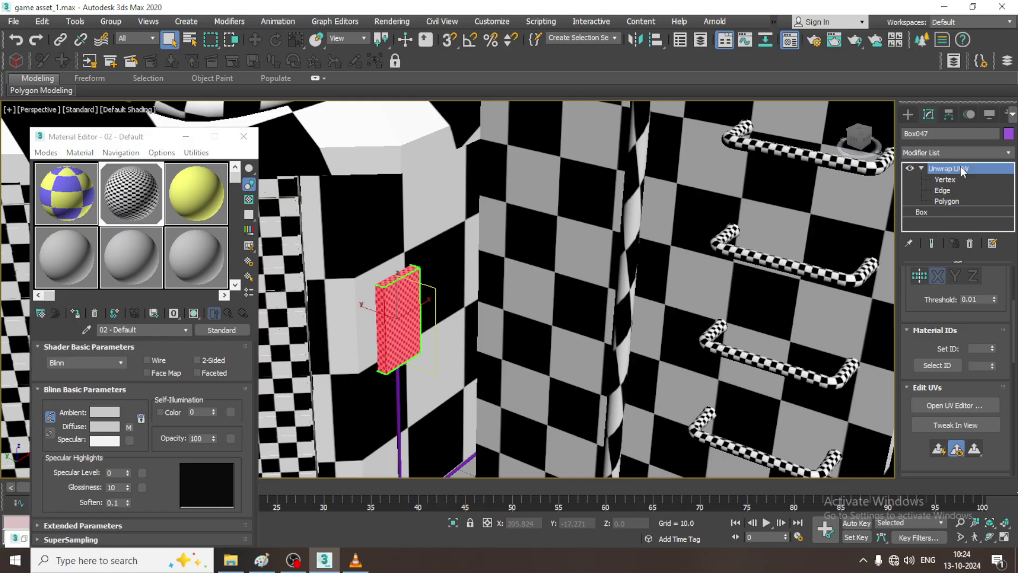
- Isolate the thin purple pipe below the box and convert it to Editable Poly
left_click(397, 380)
key("alt+q")
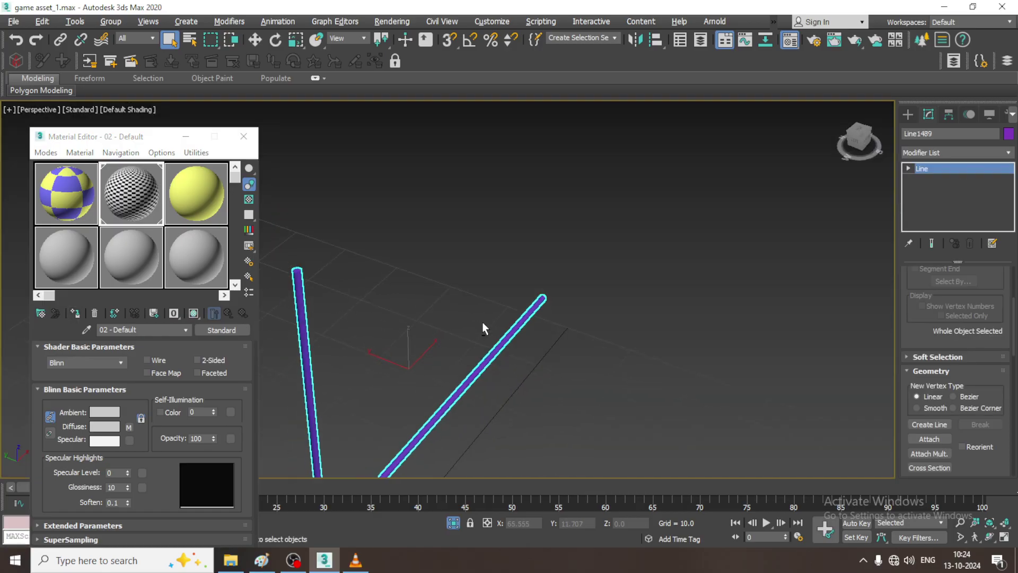
middle_click_drag(591, 279, 546, 265, "alt")
left_click(185, 136)
middle_click_drag(743, 196, 750, 239, "alt")
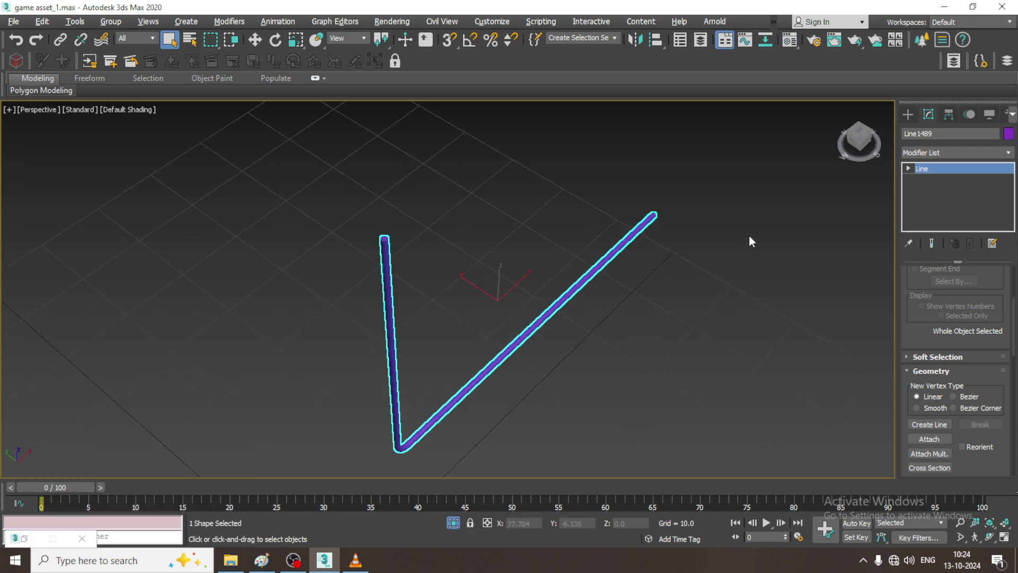
right_click(388, 275)
mouse_move(448, 412)
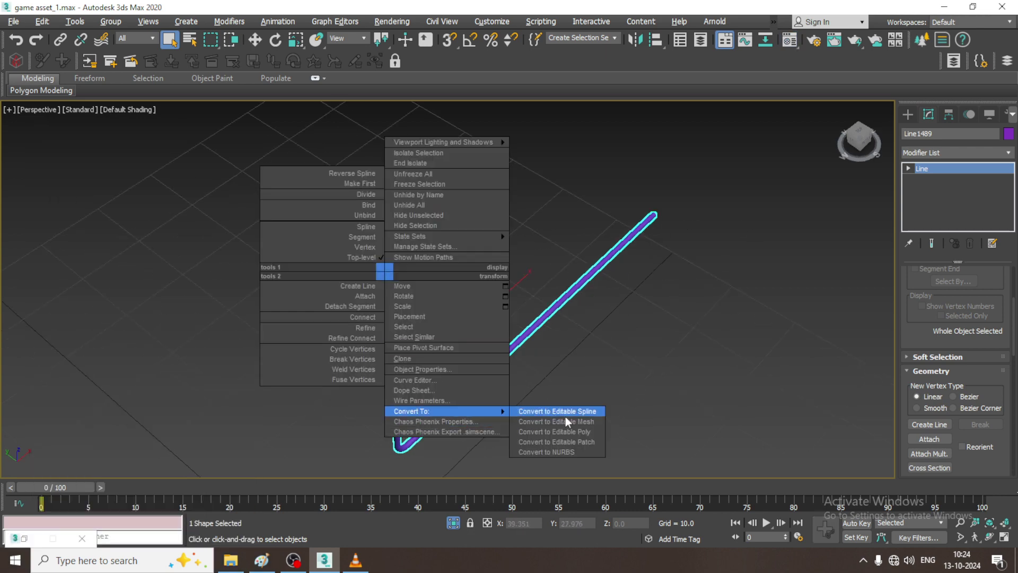
left_click(570, 433)
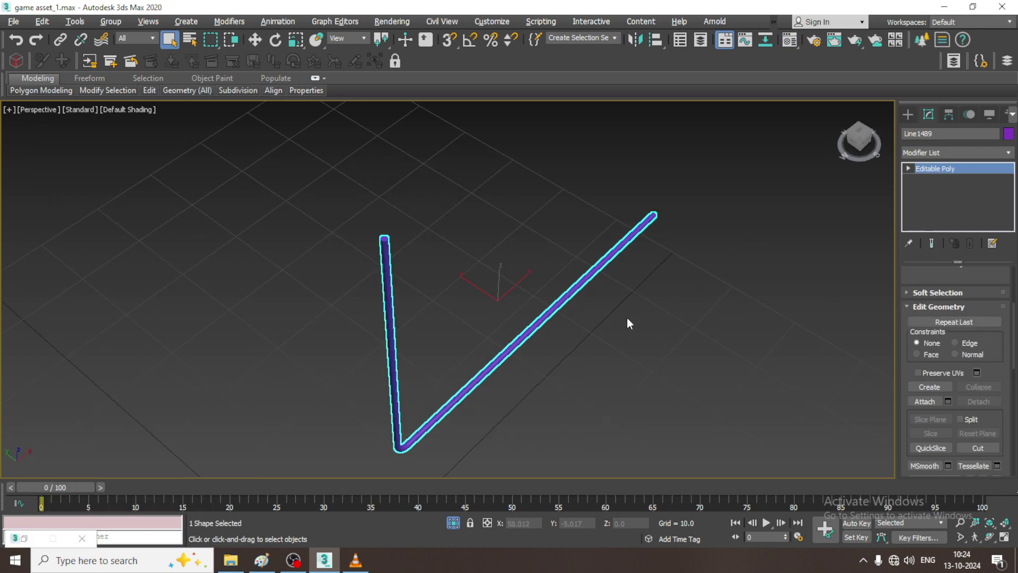
- Select the cap polygon on the pipe's upper end and add an Unwrap UVW modifier to the pipe
scroll(466, 309, "up", 3)
middle_click_drag(465, 304, 502, 316)
key("4")
left_click(322, 160)
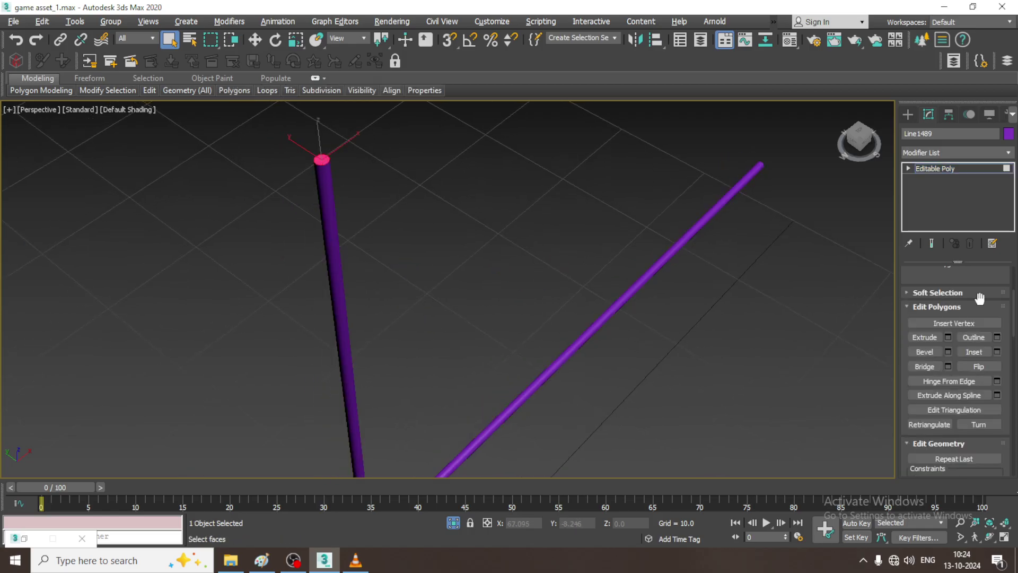
left_click(949, 169)
left_click(969, 151)
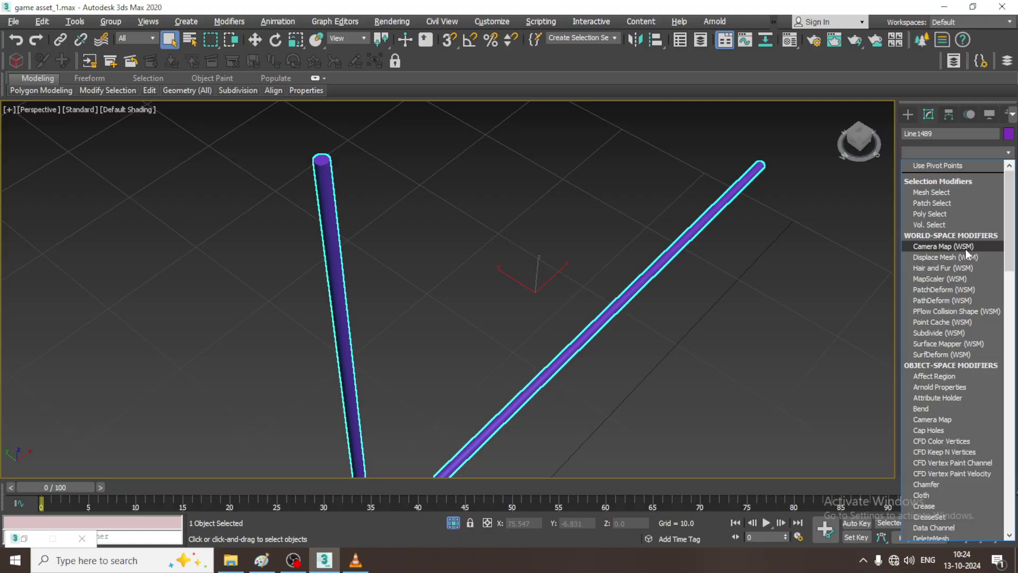
key("u")
left_click(980, 361)
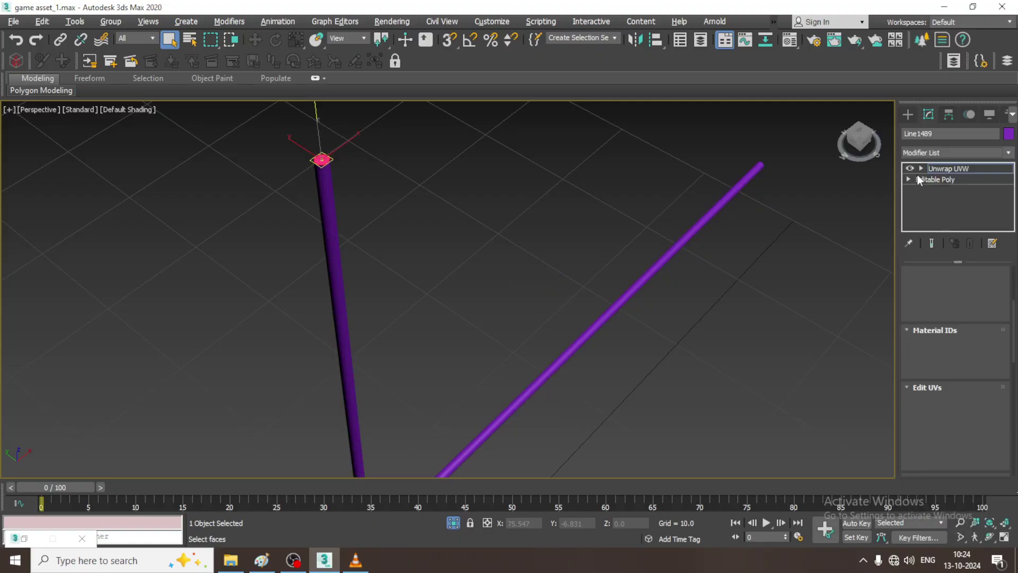
left_click(921, 168)
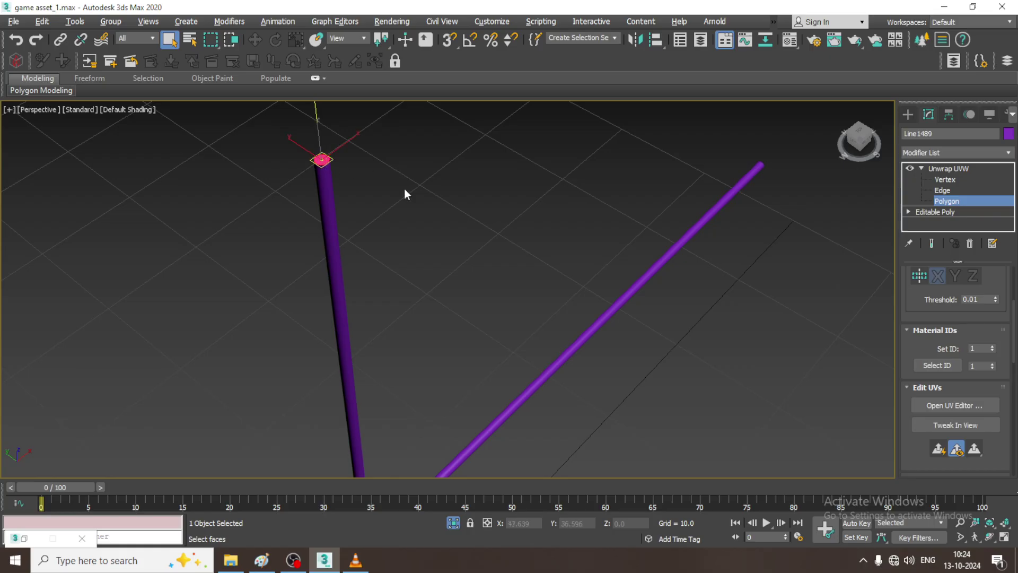
- Planar-map the upper end cap in the UV editor and move its UV shell outside the texture square
left_click(952, 406)
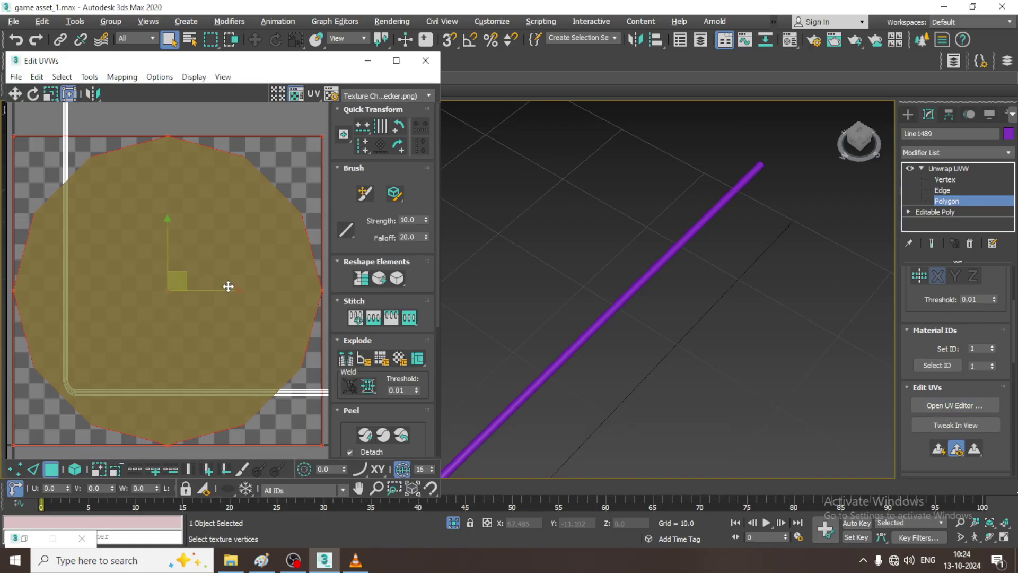
scroll(228, 285, "down", 3)
left_click_drag(213, 278, 75, 115)
- Planar-map the cap on the pipe's other end and move its UV shell above the texture square
middle_click_drag(754, 252, 599, 330, "alt")
scroll(599, 329, "up", 5)
left_click(580, 177)
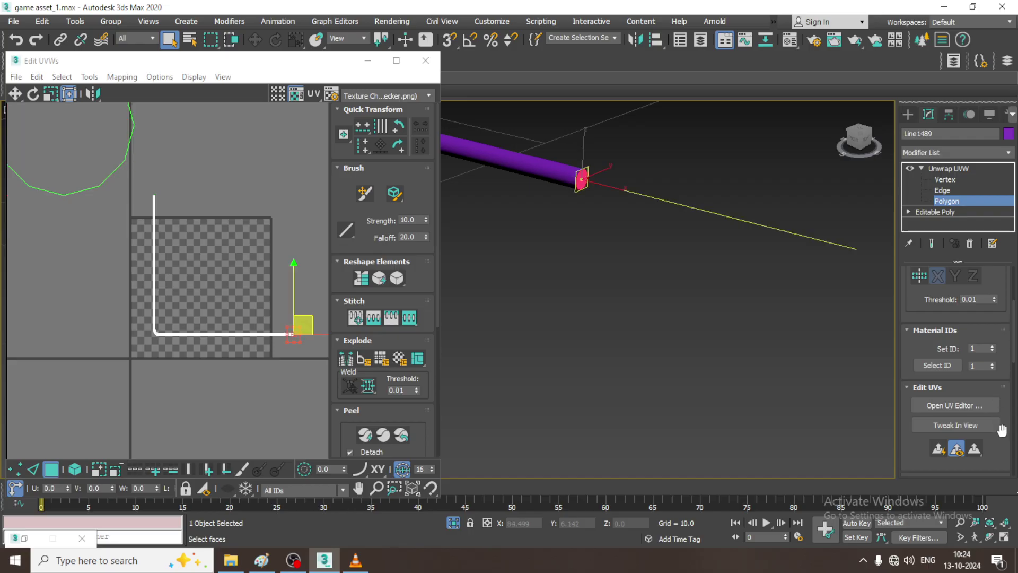
left_click(939, 448)
left_click_drag(210, 278, 255, 72)
- Select a lengthwise edge loop along the whole pipe and break its UVs there to form a seam
middle_click_drag(597, 246, 715, 377)
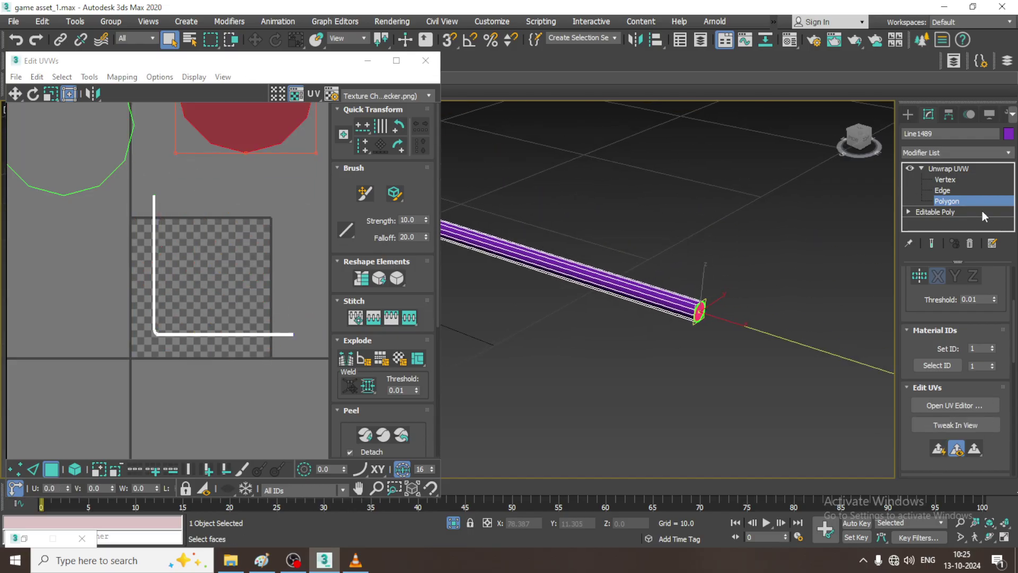
left_click(952, 191)
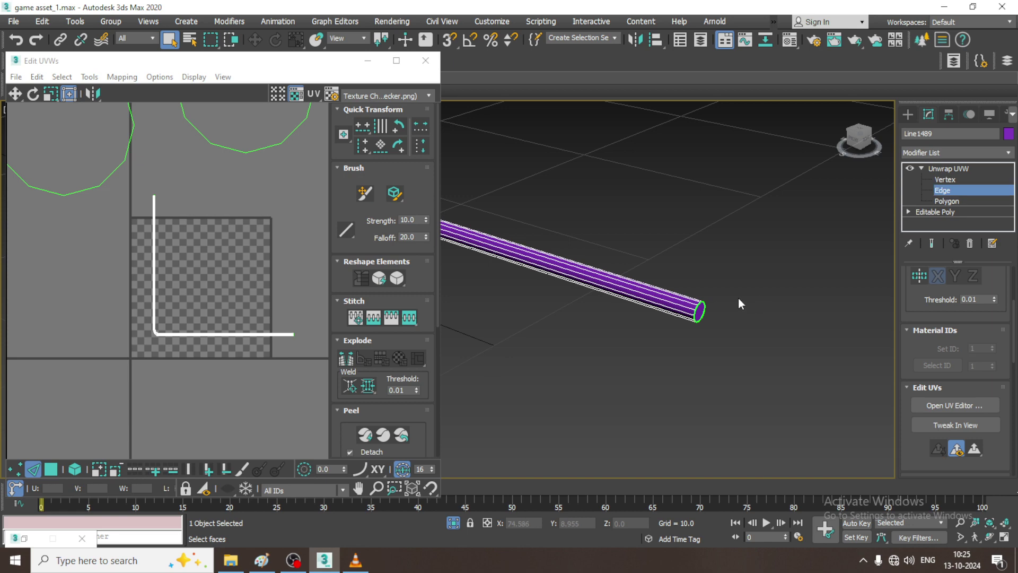
left_click(678, 295)
scroll(674, 295, "down", 3)
middle_click_drag(674, 296, 870, 477)
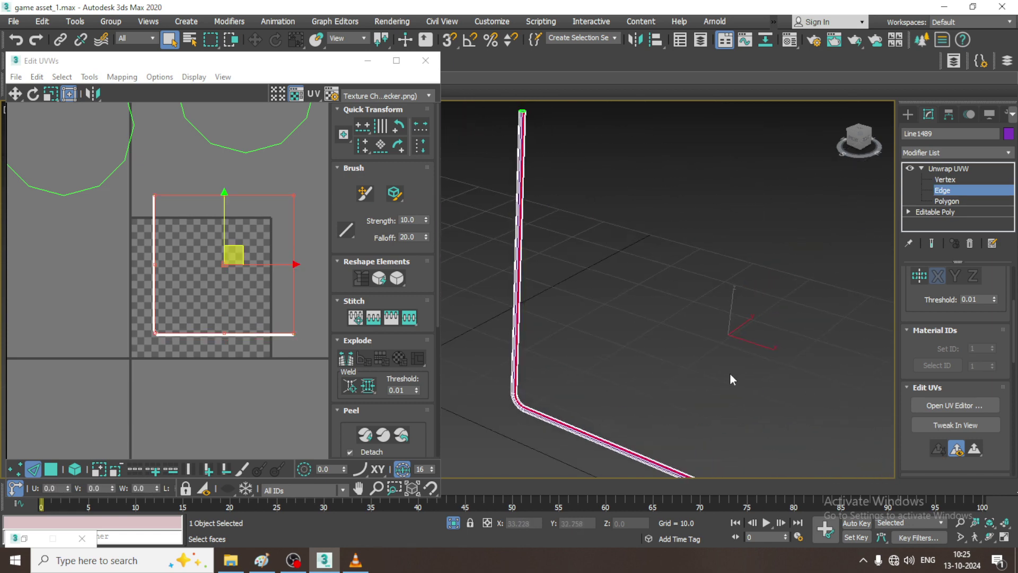
left_click(346, 359)
- Select the pipe body's polygons without the end caps and peel them into a flat UV strip
left_click(947, 201)
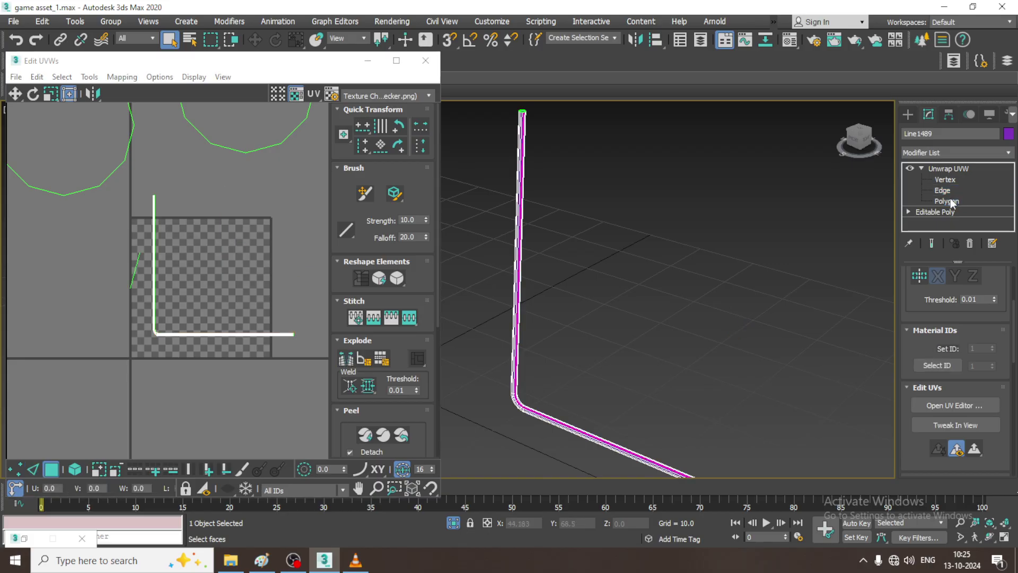
scroll(927, 432, "up", 3)
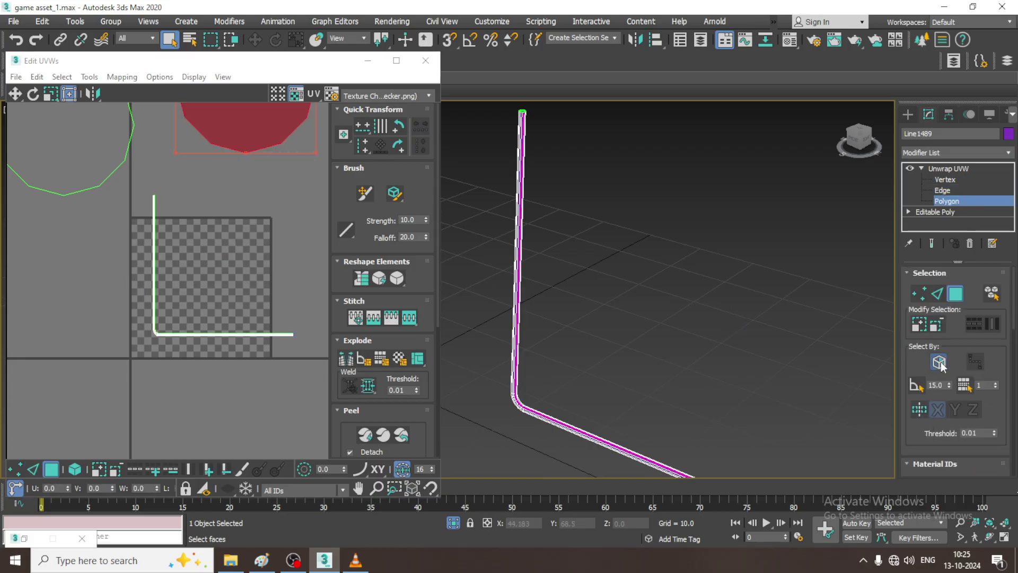
scroll(614, 296, "down", 4)
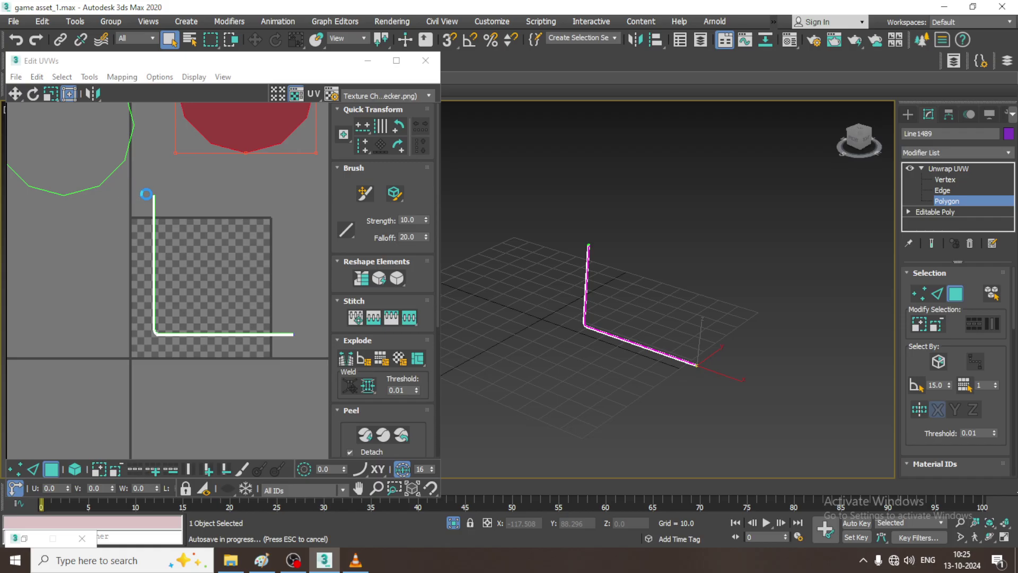
left_click_drag(125, 187, 380, 435)
scroll(227, 297, "down", 3)
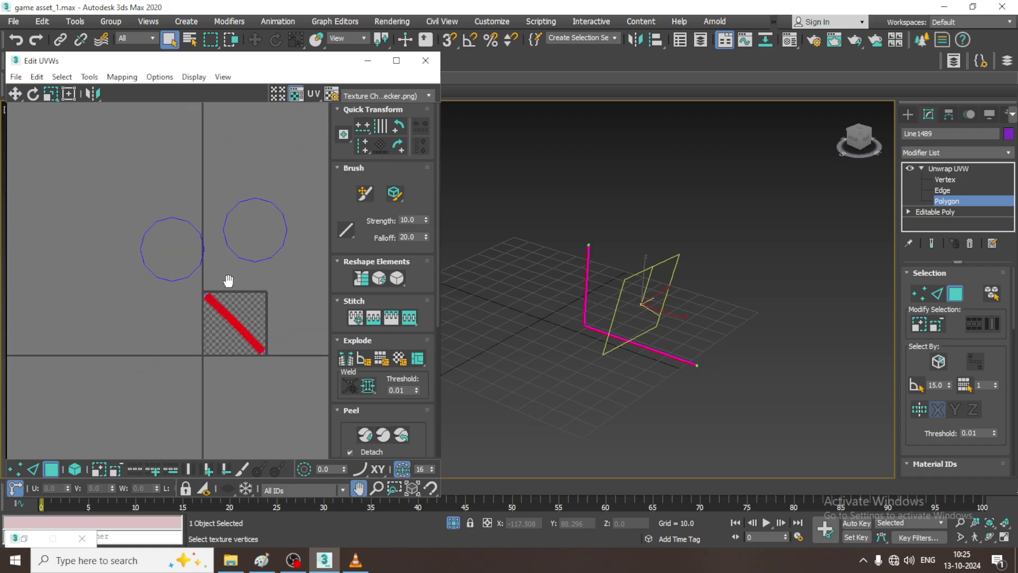
- Pack all of the pipe's UV shells with Non-Convex packing, 0.001 padding, and Normalize and Rescale Clusters enabled
left_click(201, 251, "ctrl")
left_click(89, 77)
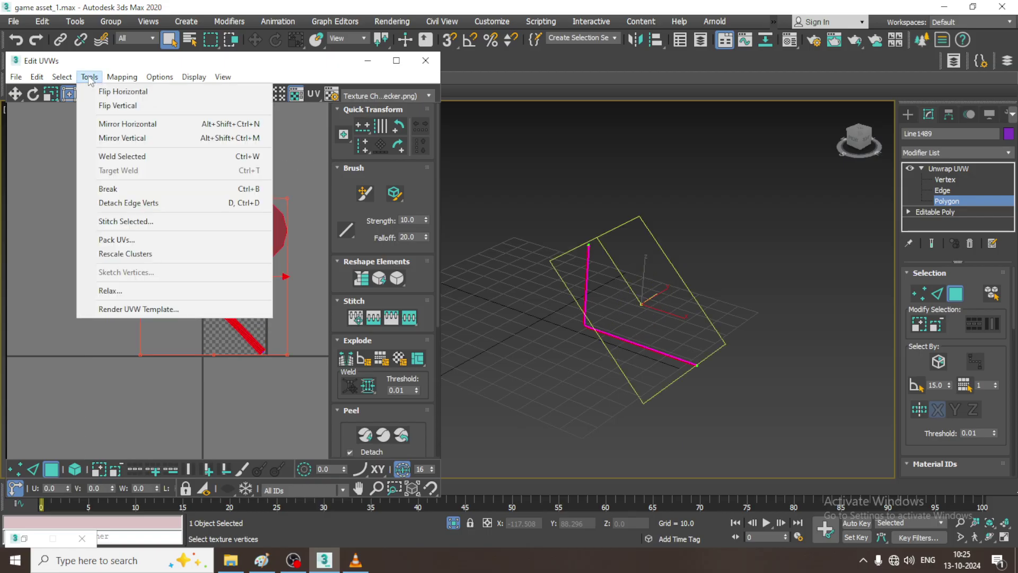
left_click(170, 241)
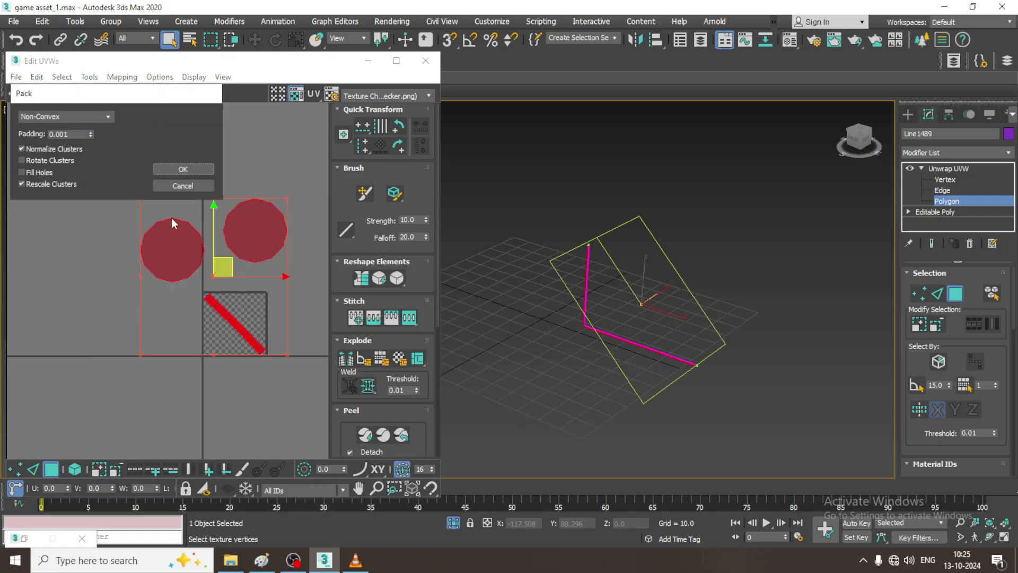
left_click(183, 169)
left_click(367, 60)
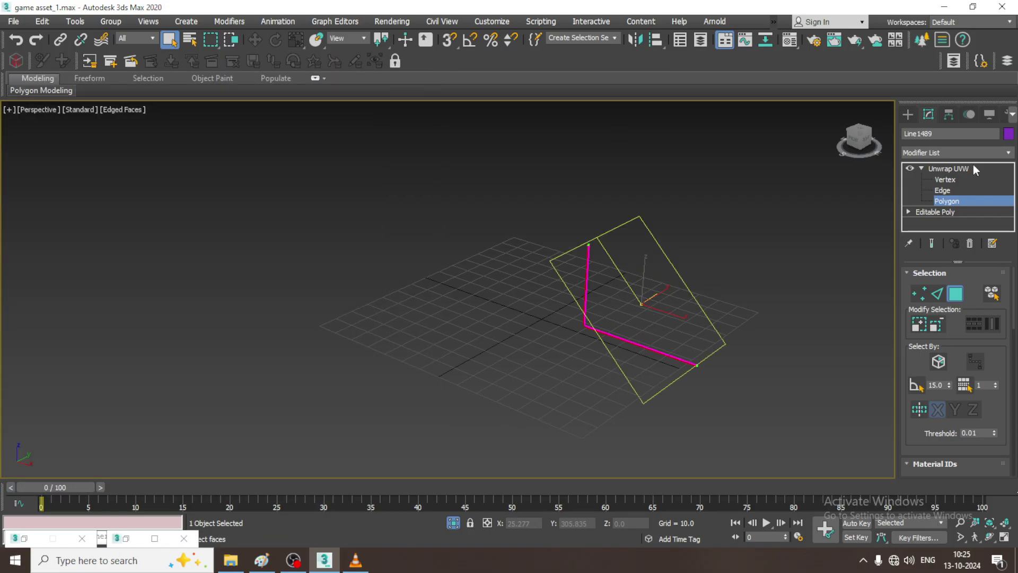
- Leave polygon level on the pipe's Unwrap UVW modifier and apply the black-and-white checker material 02 - Default to the pipe
left_click(968, 168)
middle_click_drag(676, 278, 745, 261, "alt")
scroll(638, 285, "up", 4)
middle_click_drag(638, 299, 610, 259)
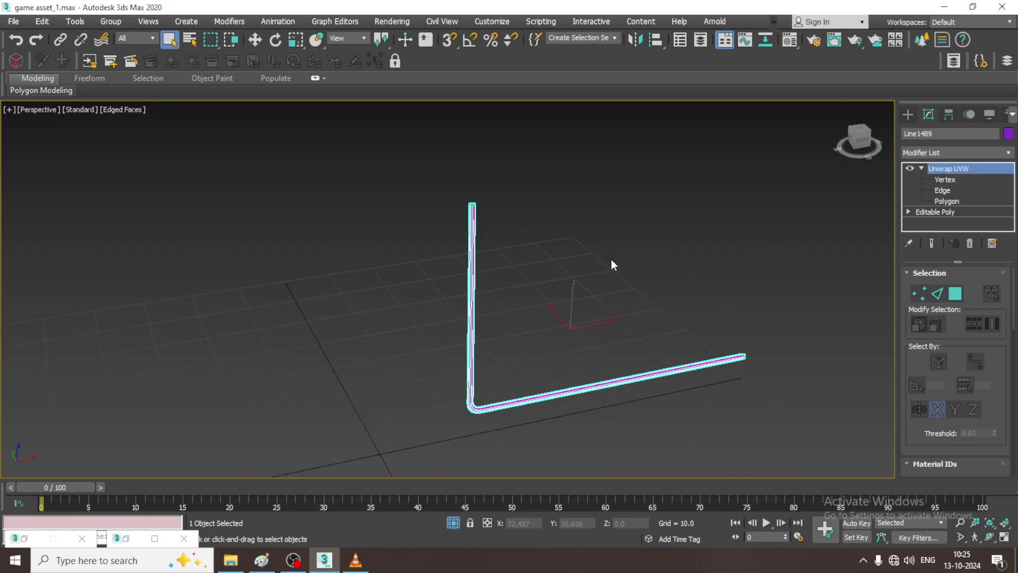
key("m")
left_click(77, 315)
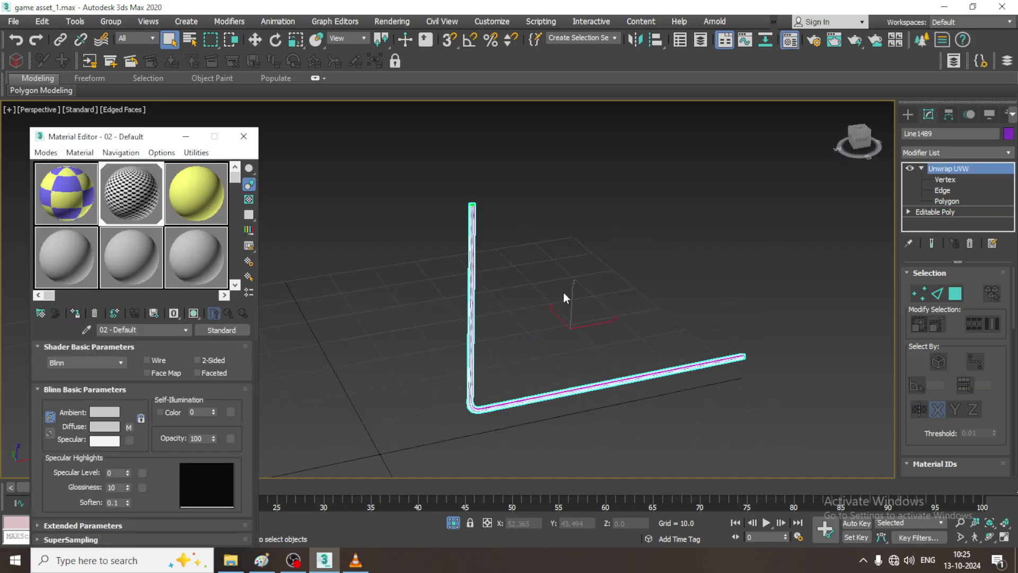
left_click(569, 222)
- End the pipe's isolation to bring back the whole building
scroll(437, 234, "up", 2)
right_click(615, 218)
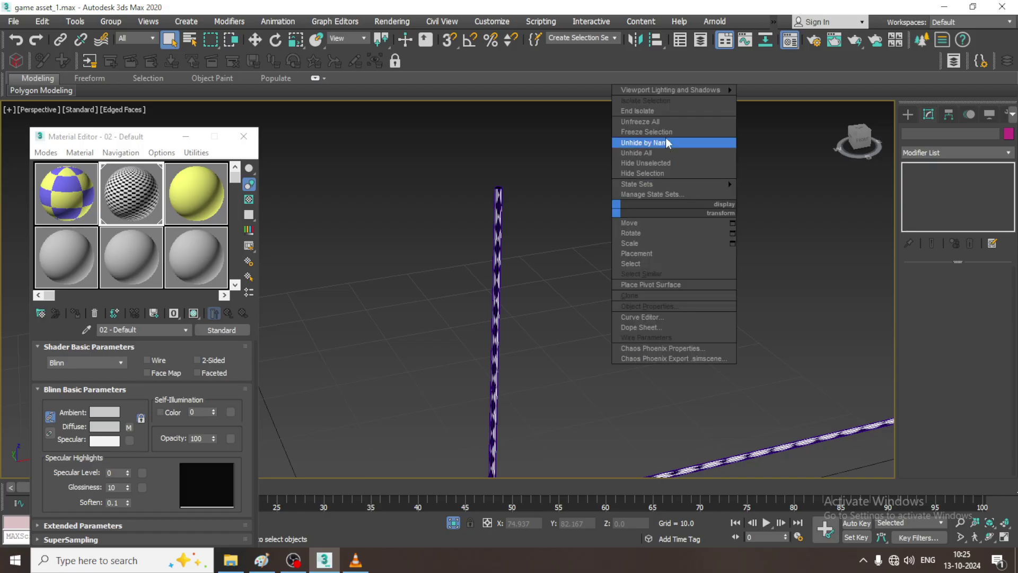
left_click(656, 108)
- Select the yellow-green cable hanging from the small bracket beside the roof ladder and isolate it
scroll(654, 106, "up", 1)
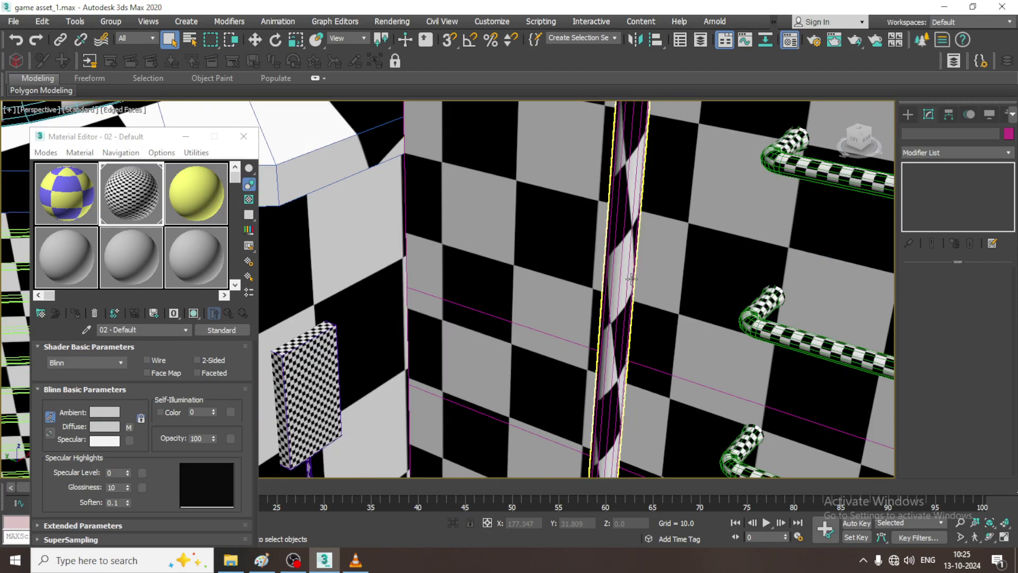
scroll(650, 277, "down", 2)
middle_click_drag(650, 276, 665, 286)
scroll(584, 212, "down", 1)
middle_click_drag(586, 209, 574, 193)
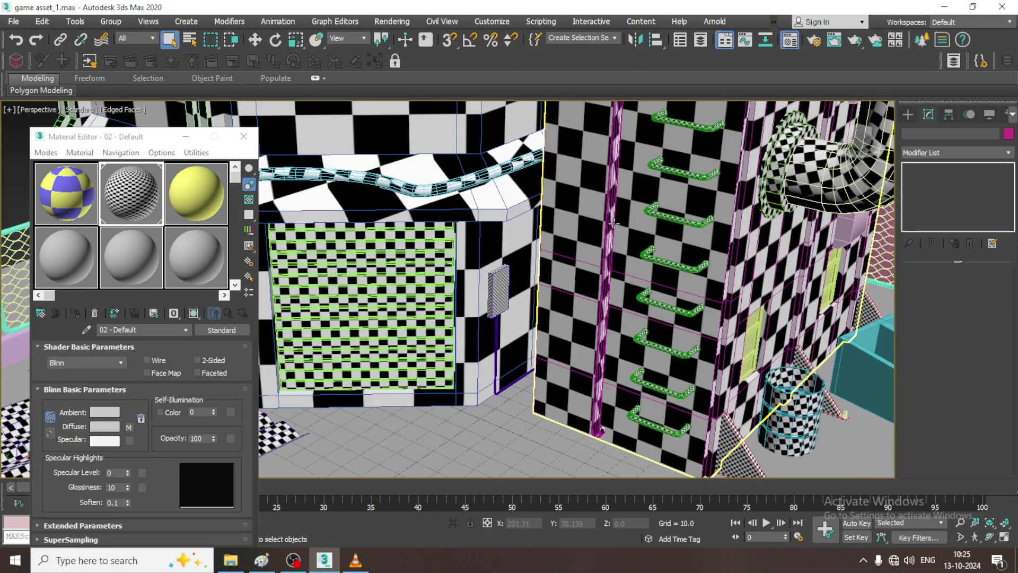
scroll(615, 224, "down", 4)
middle_click_drag(614, 223, 648, 335)
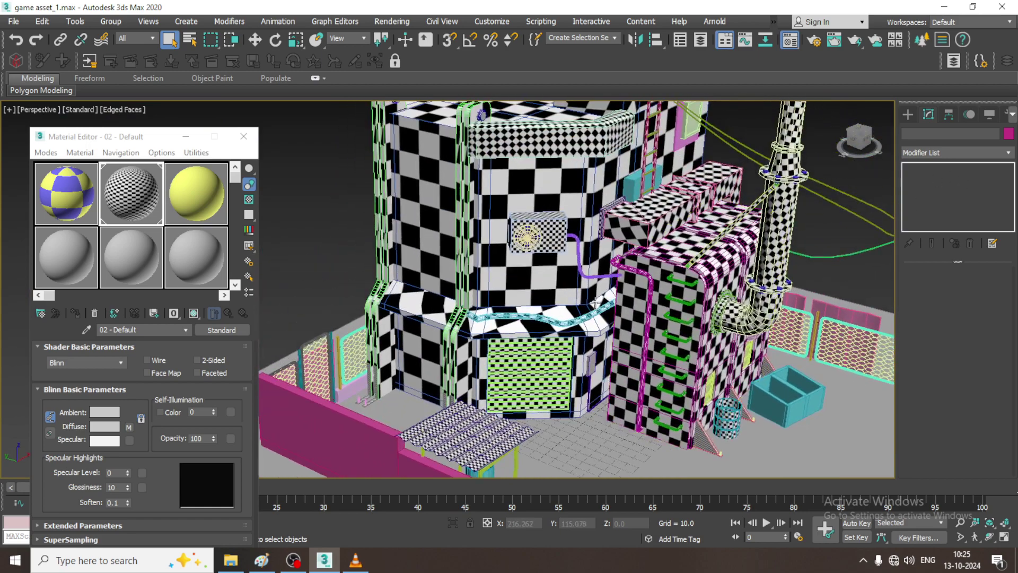
middle_click_drag(583, 280, 580, 310, "alt")
middle_click_drag(644, 176, 628, 333)
scroll(627, 333, "up", 8)
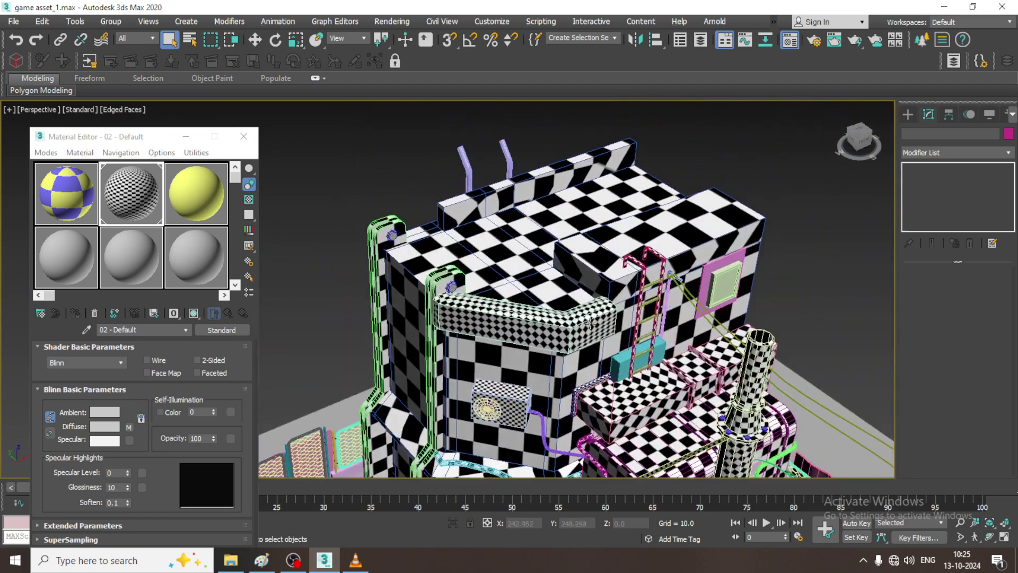
scroll(543, 260, "up", 6)
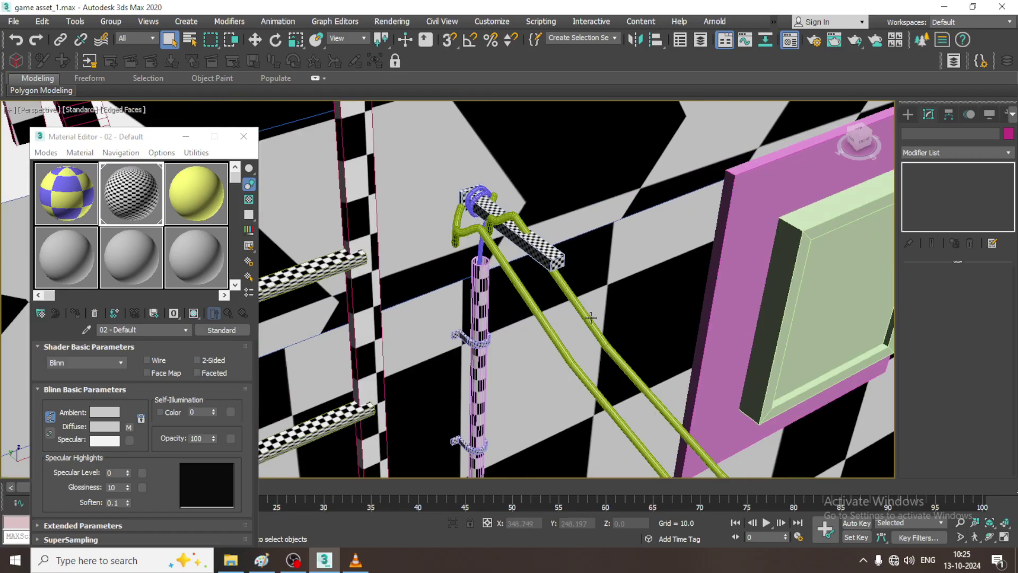
left_click(591, 317)
key("alt+q")
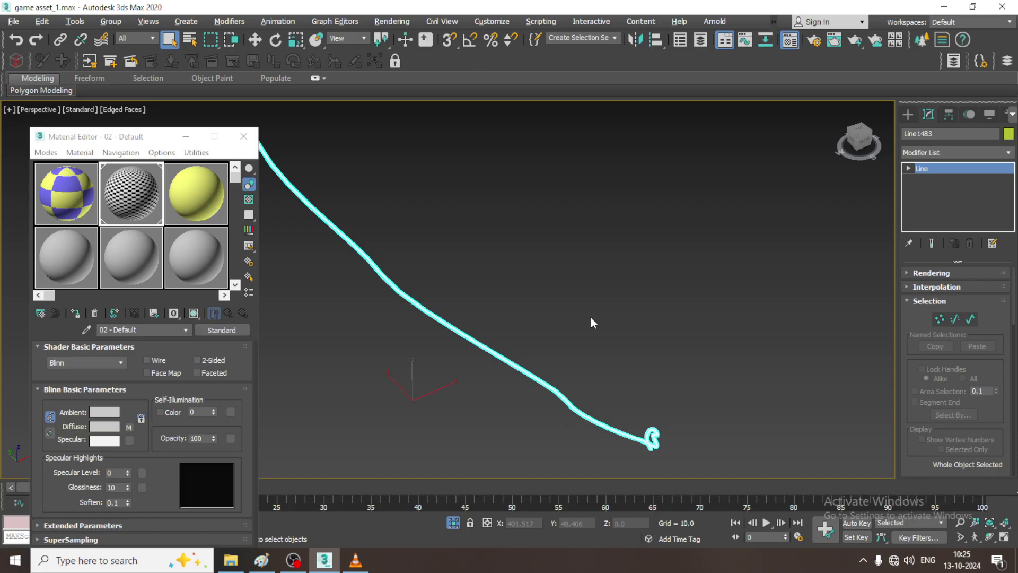
- Convert the isolated cable line to an Editable Poly
right_click(556, 387)
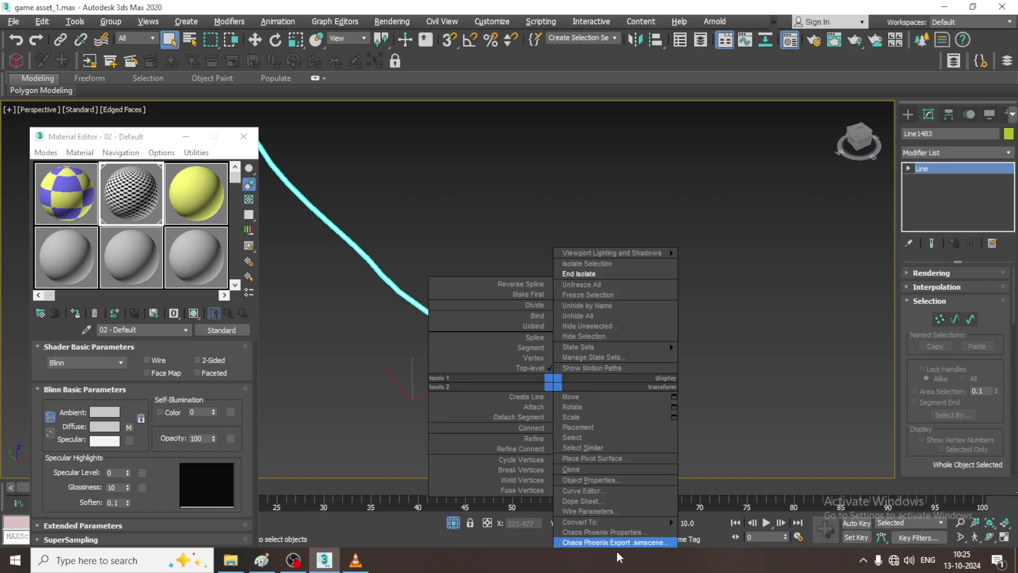
mouse_move(623, 524)
left_click(724, 502)
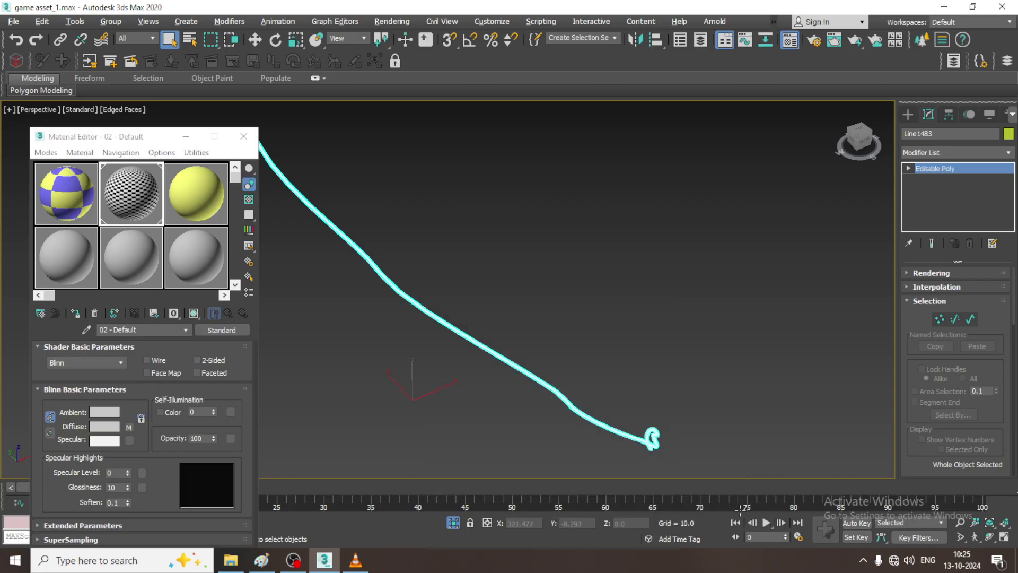
- Examine the bent end of the cable and its end cap up close, framing the view on its end vertices
middle_click_drag(459, 256, 449, 324, "alt")
middle_click_drag(720, 309, 702, 297)
scroll(702, 297, "up", 3)
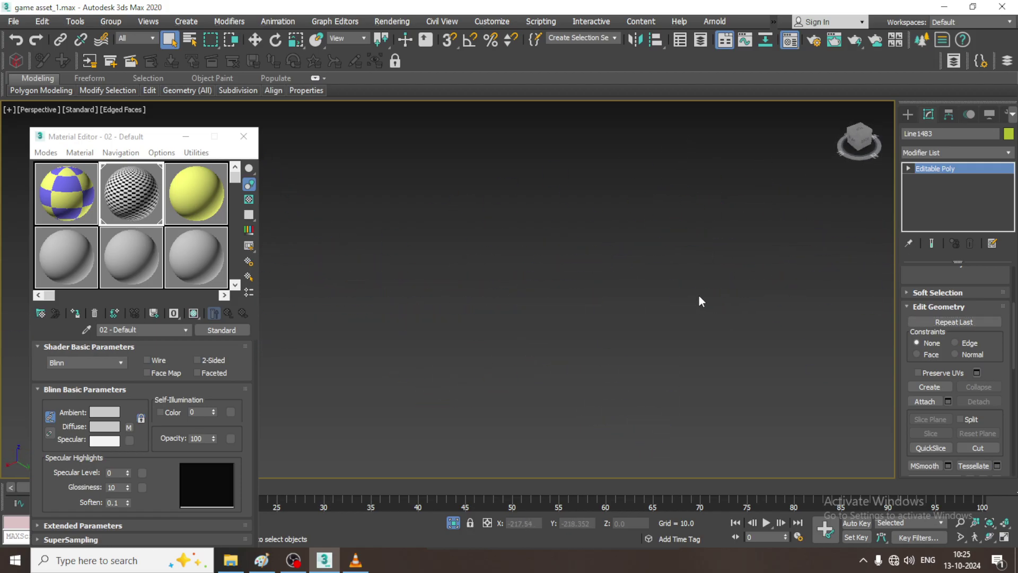
scroll(578, 287, "down", 2)
middle_click_drag(575, 285, 555, 293)
key("1")
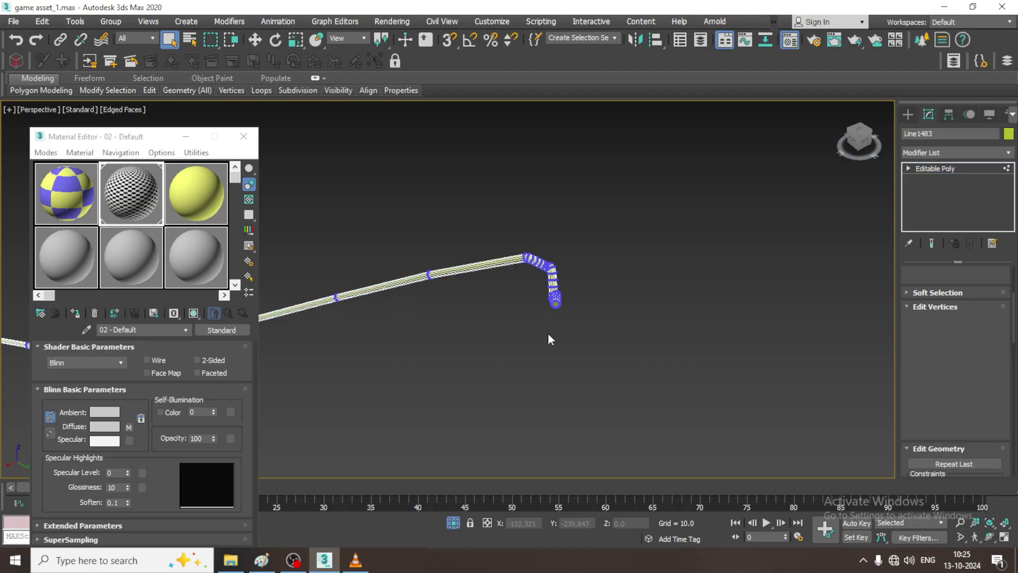
left_click_drag(537, 335, 600, 296)
scroll(566, 288, "up", 3)
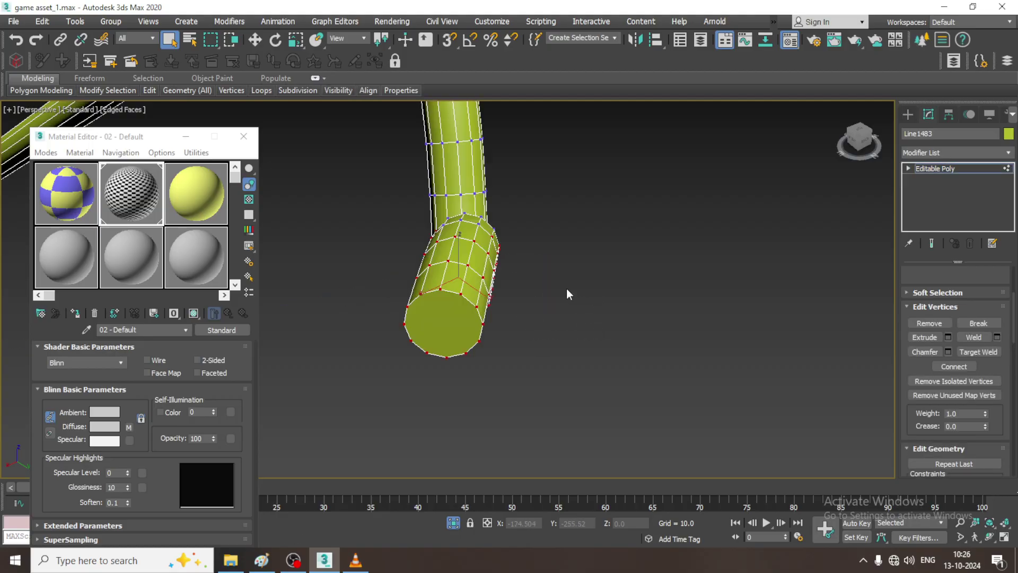
scroll(566, 288, "down", 4)
scroll(552, 280, "up", 4)
left_click(693, 246)
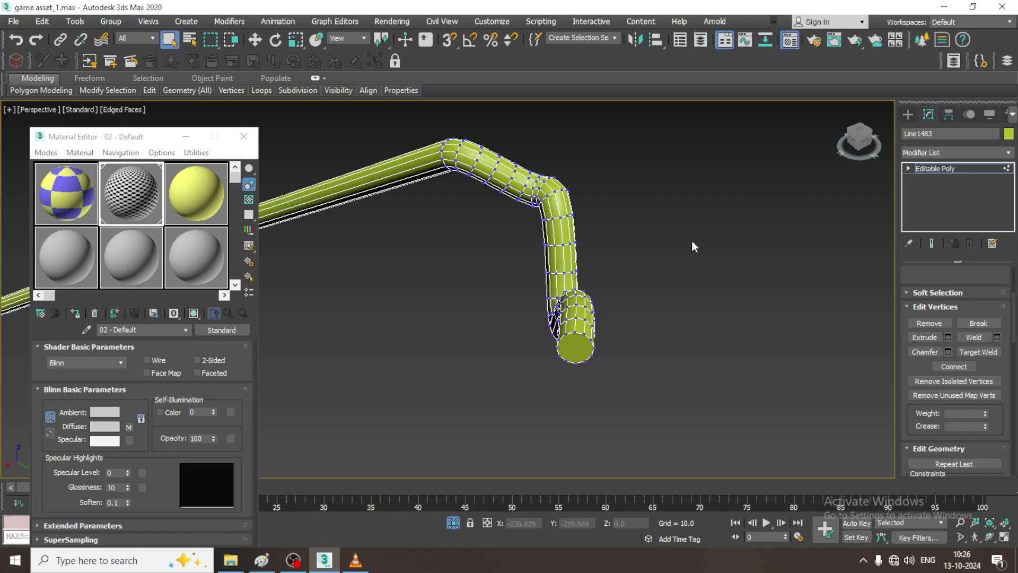
- Add an Unwrap UVW modifier to the cable and select the cap polygon at its bent end
left_click(964, 169)
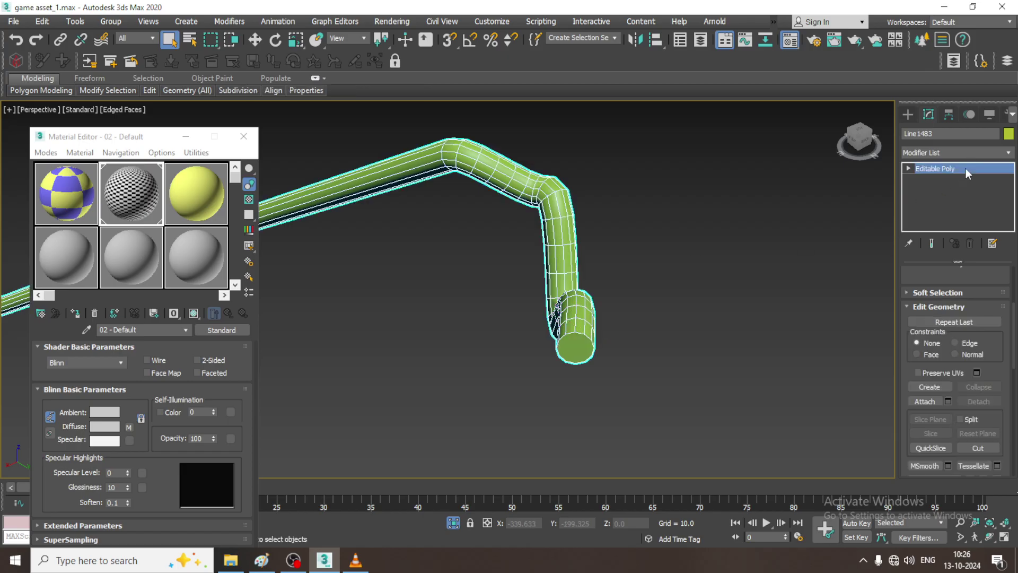
left_click(967, 154)
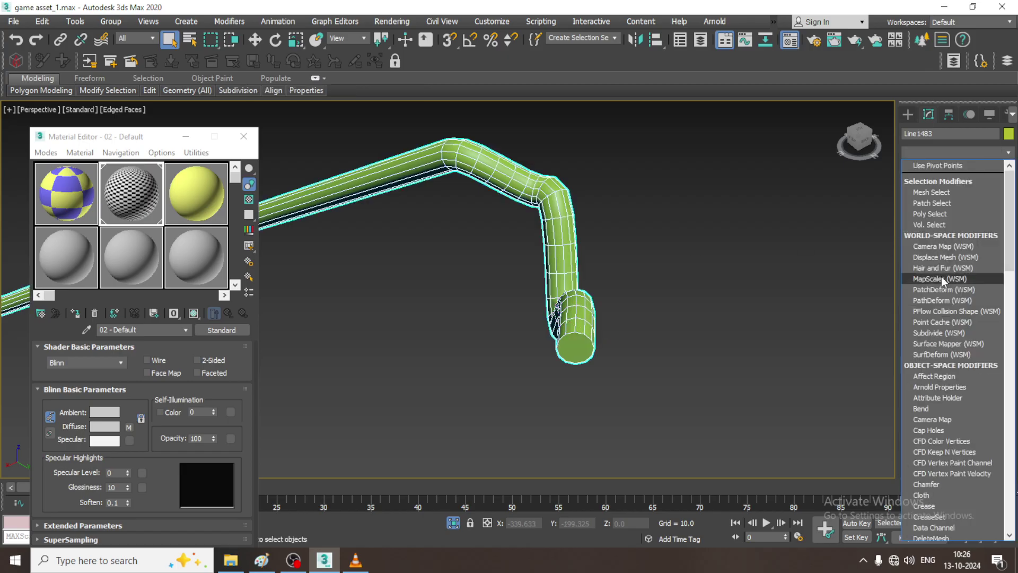
key("u")
left_click(968, 360)
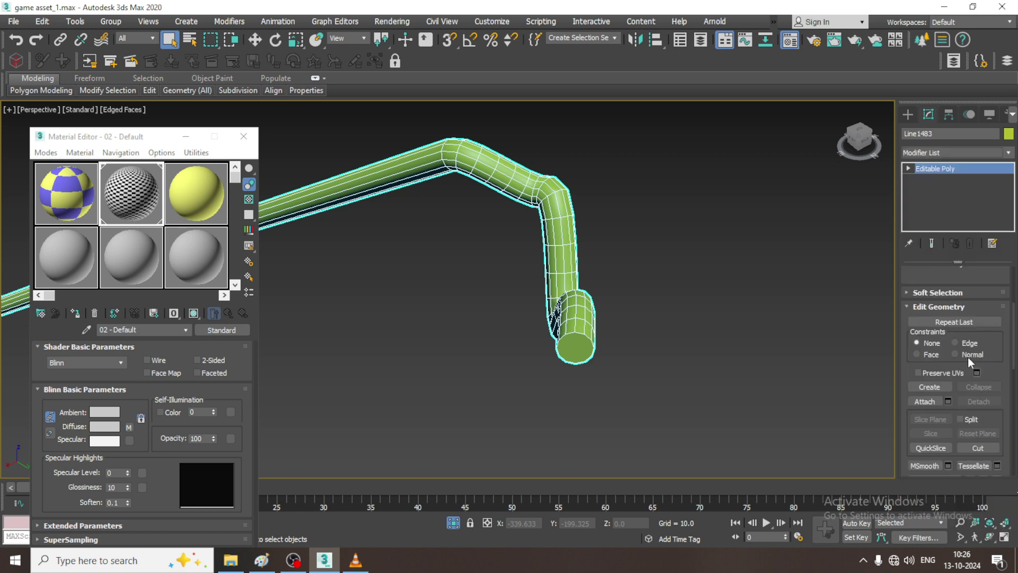
left_click(922, 169)
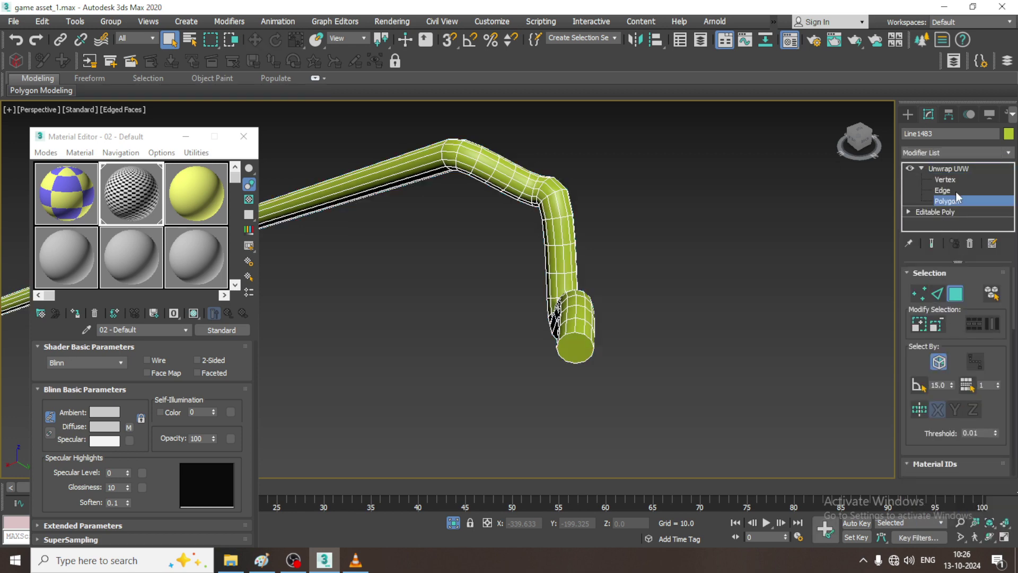
left_click(581, 344)
- Planar-map the selected cable cap in the UV editor and move its UV shell above the texture square
scroll(917, 436, "down", 3)
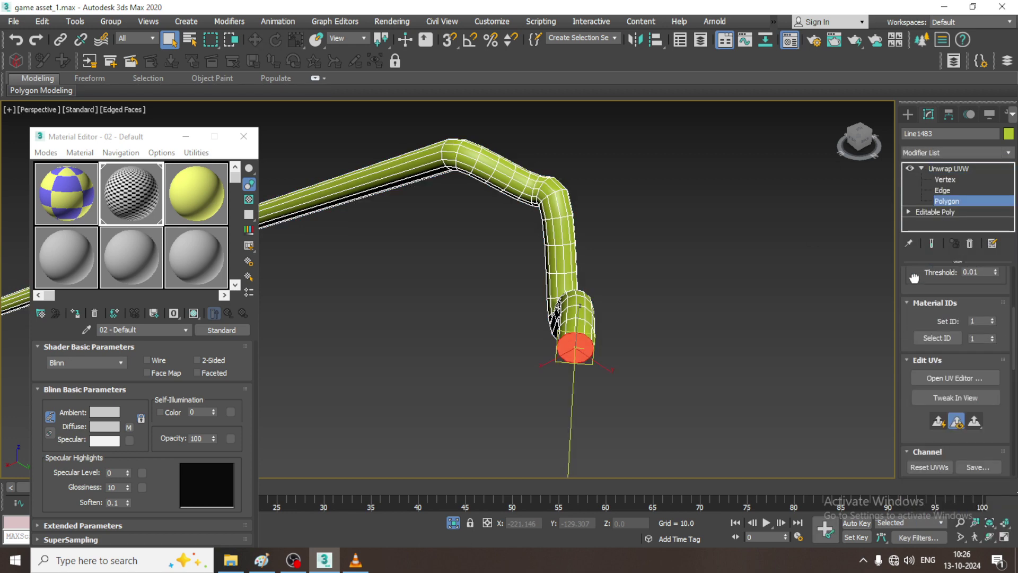
left_click(948, 375)
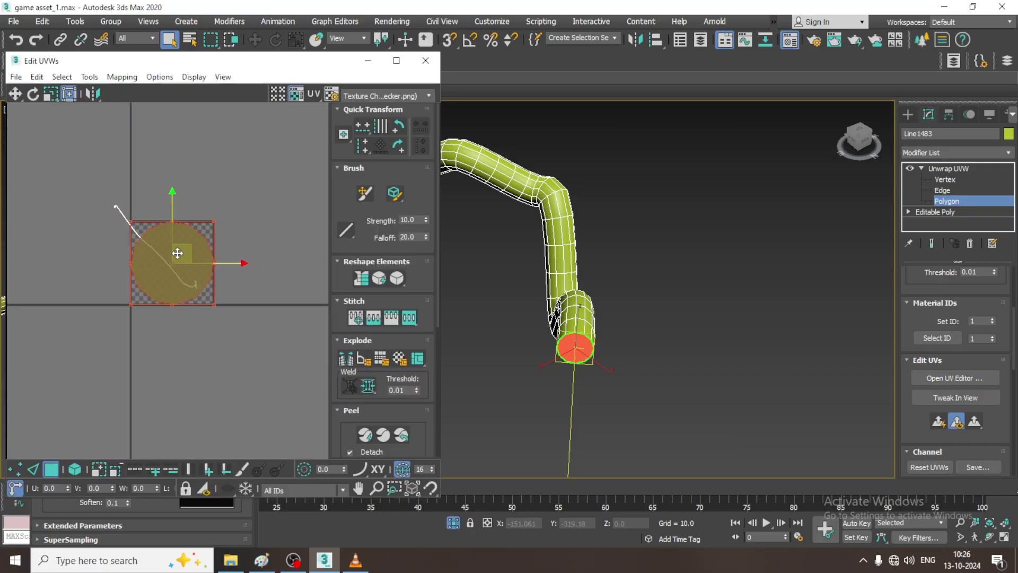
left_click_drag(179, 239, 130, 106)
- Planar-map the cap polygon on the cable's other end and move its UV shell outside the texture square, beside the first cap
middle_click_drag(631, 340, 797, 257, "alt")
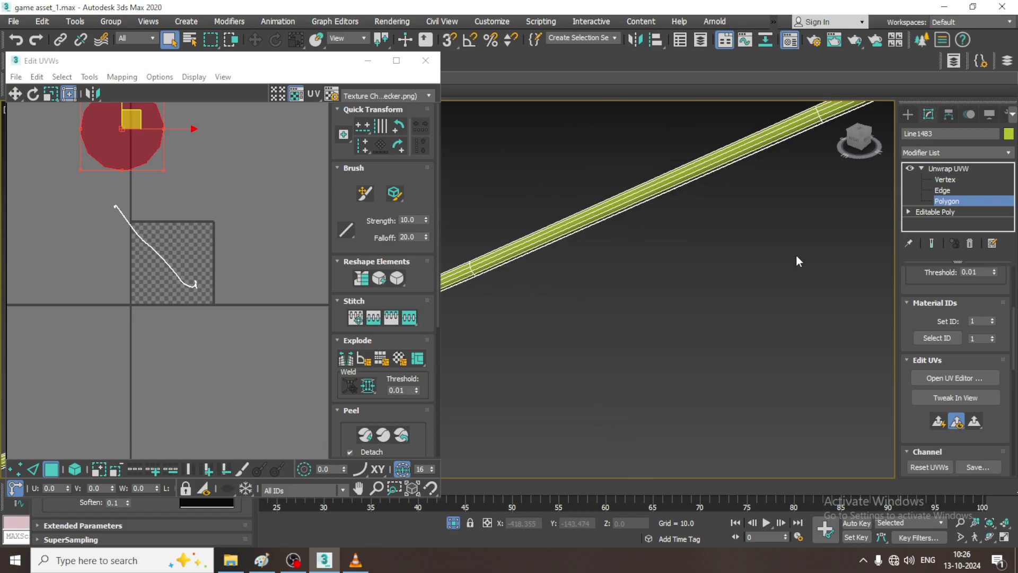
scroll(796, 257, "down", 4)
scroll(598, 287, "up", 2)
middle_click_drag(601, 286, 715, 187, "alt")
scroll(641, 272, "down", 4)
middle_click_drag(579, 335, 703, 268)
scroll(551, 352, "up", 4)
middle_click_drag(701, 303, 694, 303)
scroll(694, 303, "up", 8)
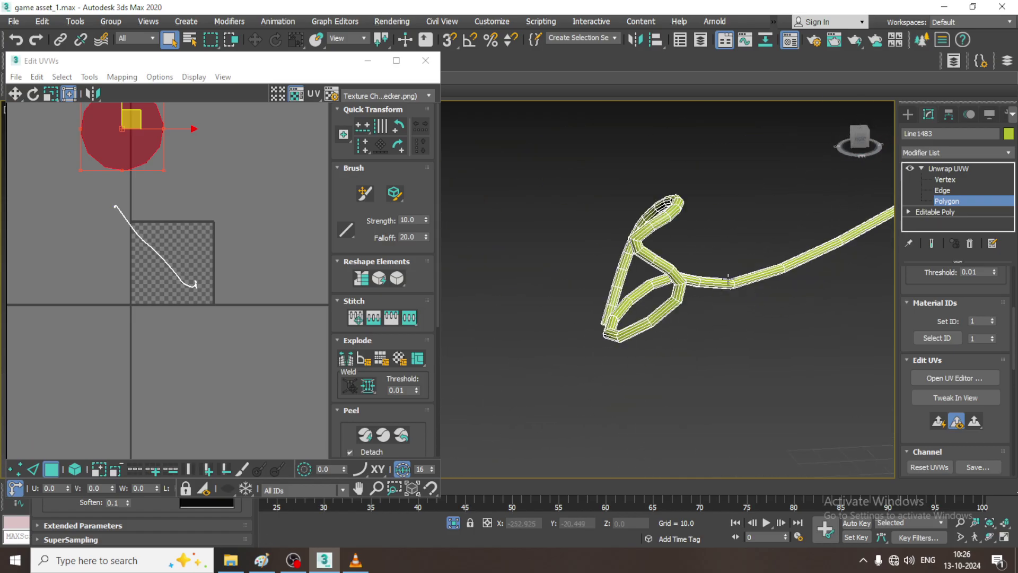
middle_click_drag(612, 367, 623, 347, "alt")
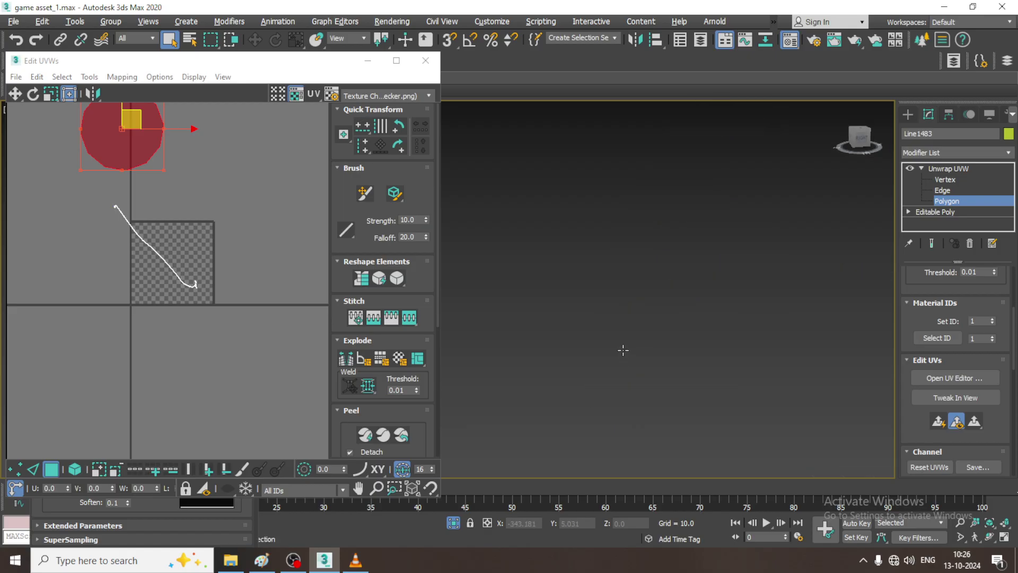
scroll(623, 347, "down", 6)
left_click_drag(704, 374, 776, 325)
key("z")
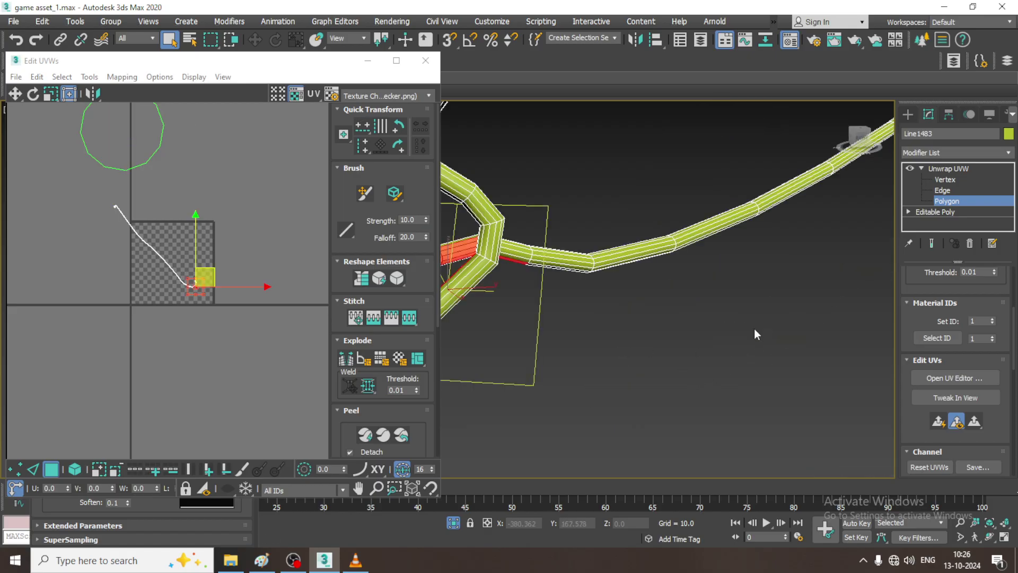
middle_click_drag(754, 330, 581, 299, "alt")
scroll(581, 299, "down", 4)
middle_click_drag(644, 313, 606, 290)
left_click(751, 330)
left_click(598, 273)
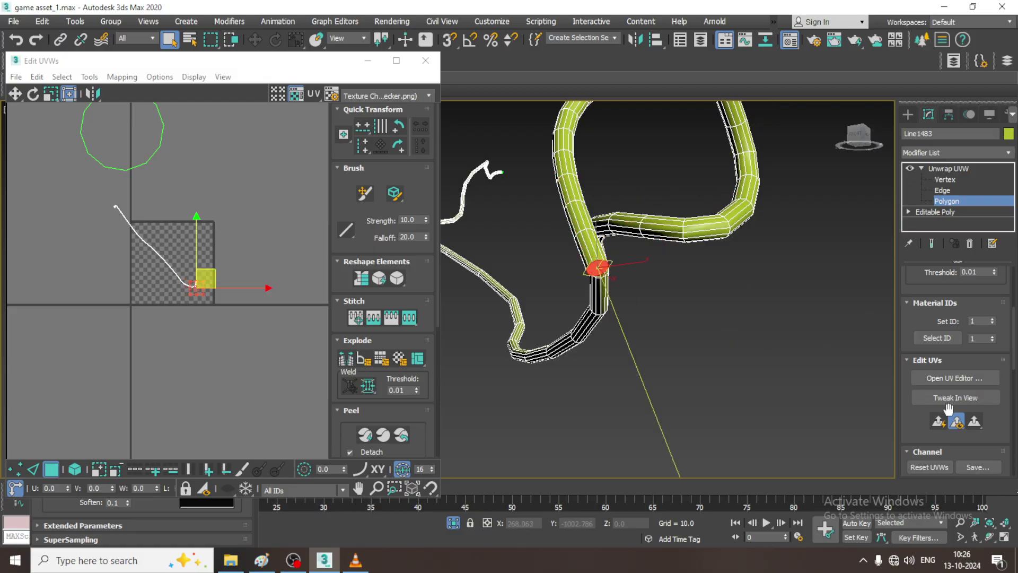
left_click_drag(202, 243, 267, 134)
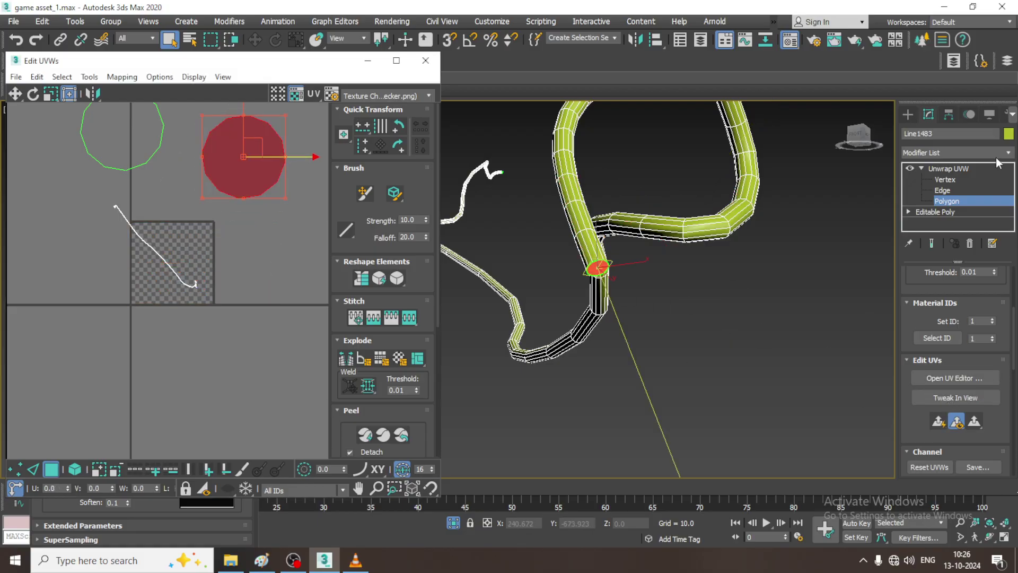
- Select the lengthwise edge loop on the cable's tube and break its UVs there as a seam
left_click(941, 191)
left_click(595, 249)
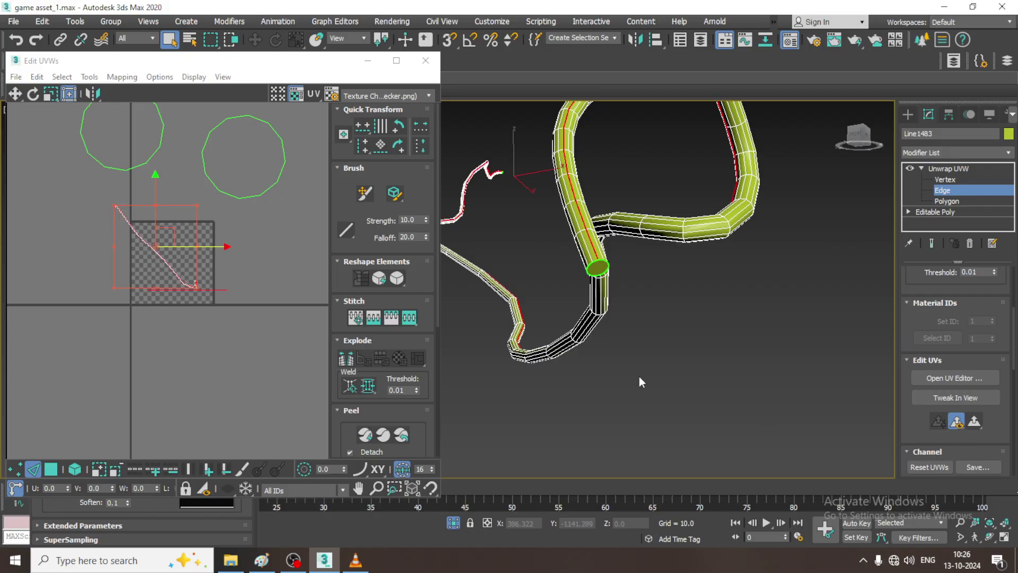
left_click(345, 360)
- Select all polygons of the cable's tube shell and unfold them with Quick Peel
left_click(946, 201)
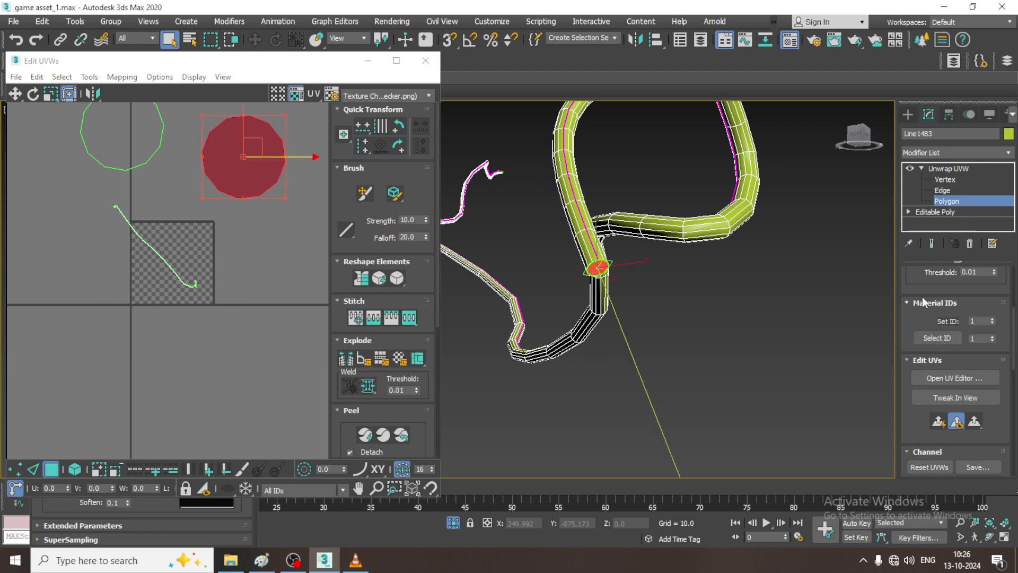
scroll(922, 297, "up", 5)
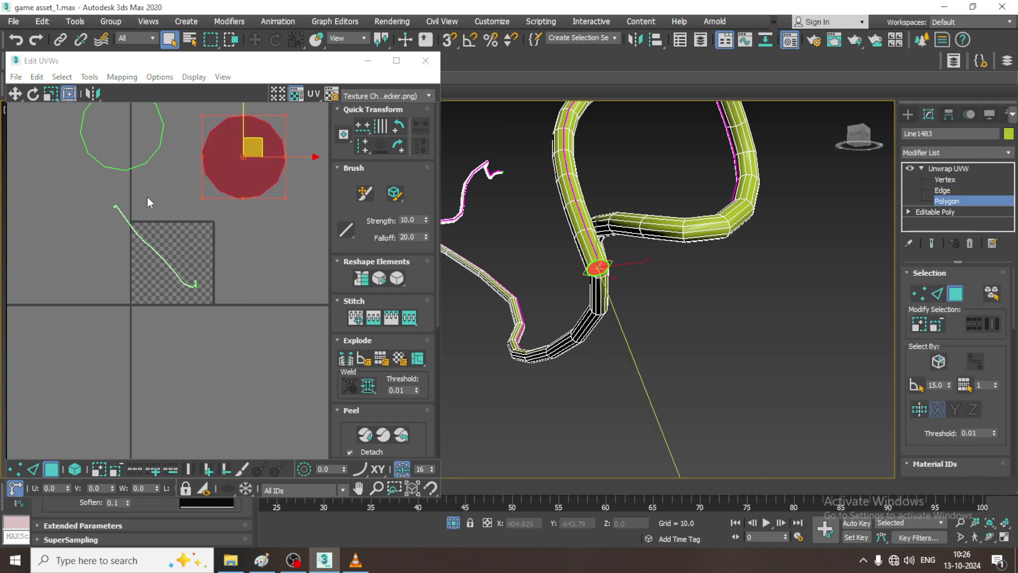
left_click_drag(89, 195, 218, 323)
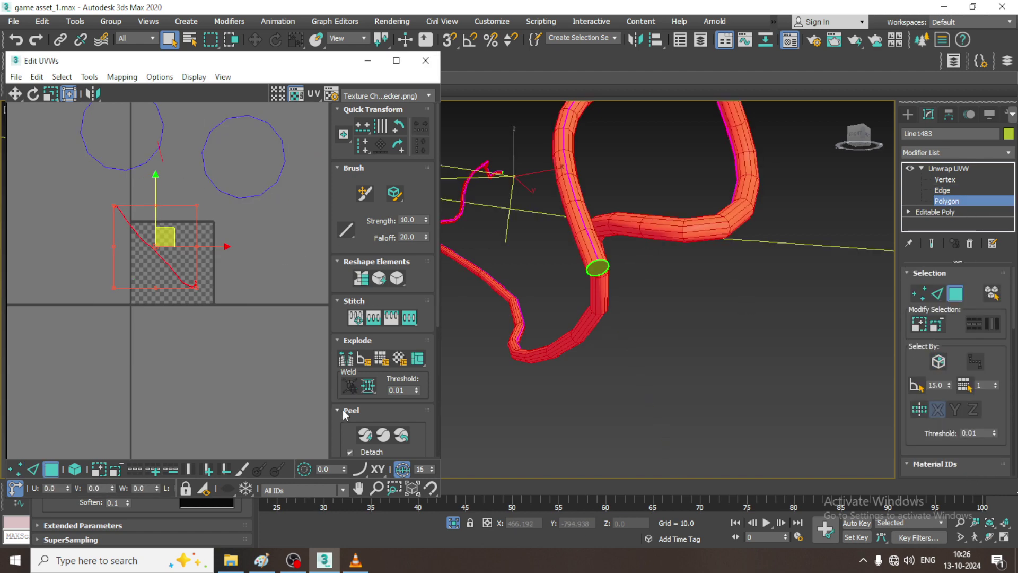
left_click(365, 434)
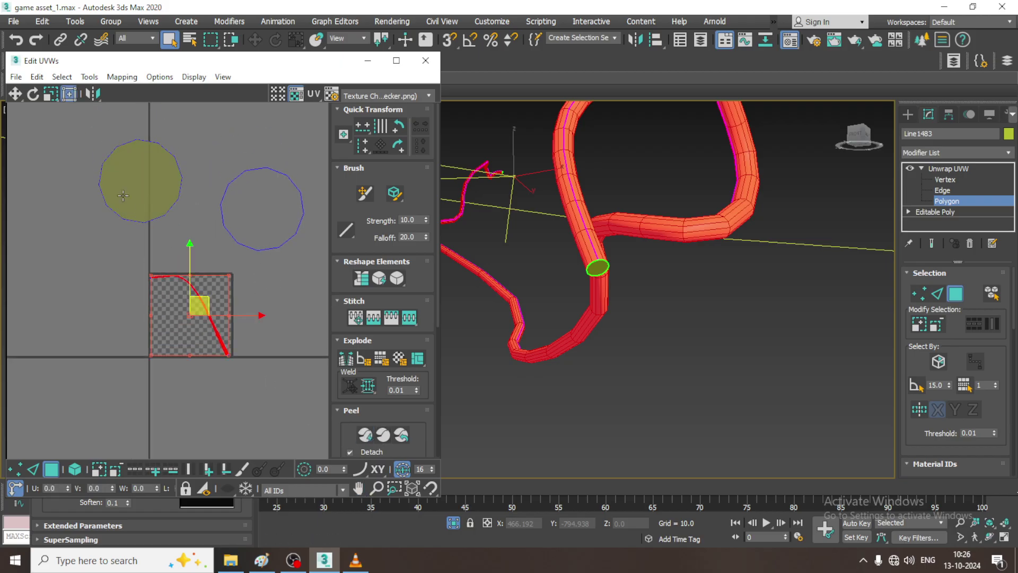
- Pack the tube and both cap UV shells into the texture square using Non-Convex packing with 0.001 padding, with normalizing and rescaling of clusters
left_click(261, 209)
left_click(150, 166, "ctrl")
left_click(89, 77)
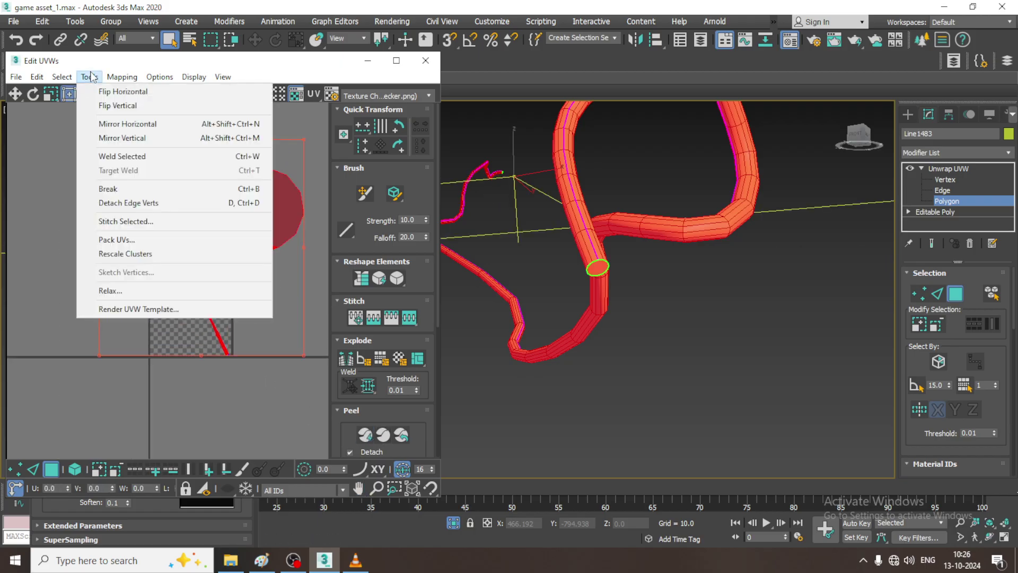
left_click(126, 240)
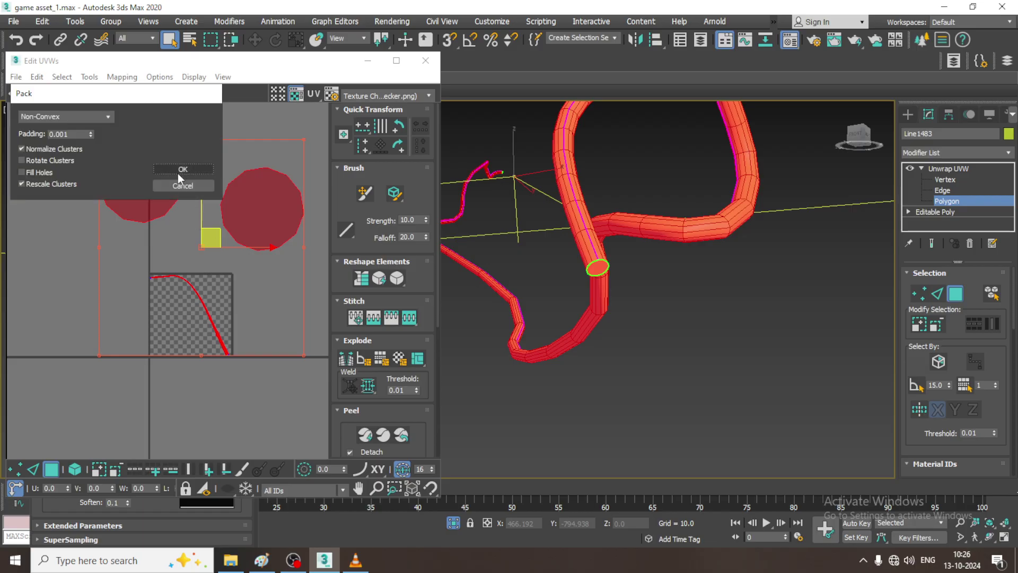
left_click(181, 170)
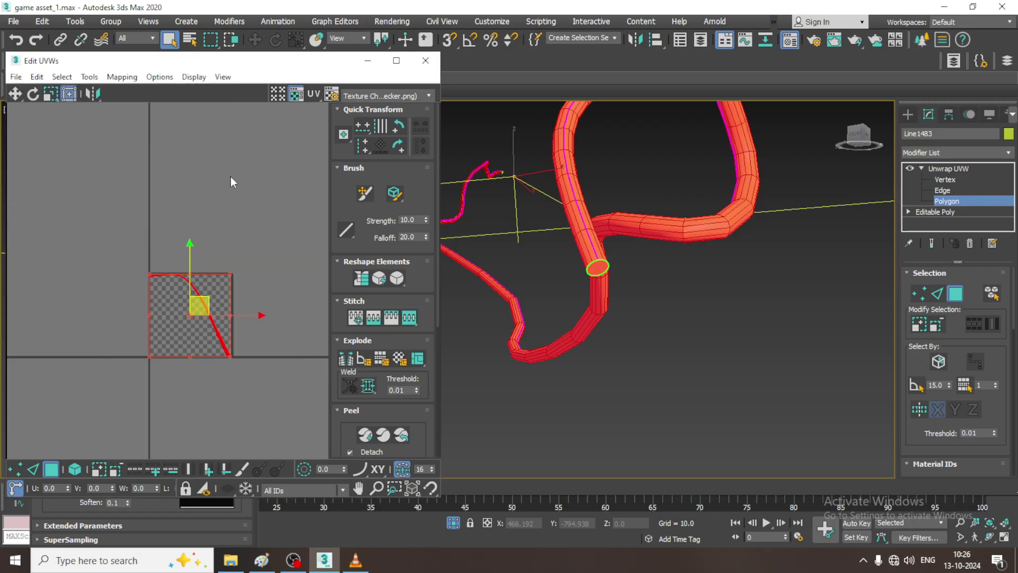
left_click(961, 168)
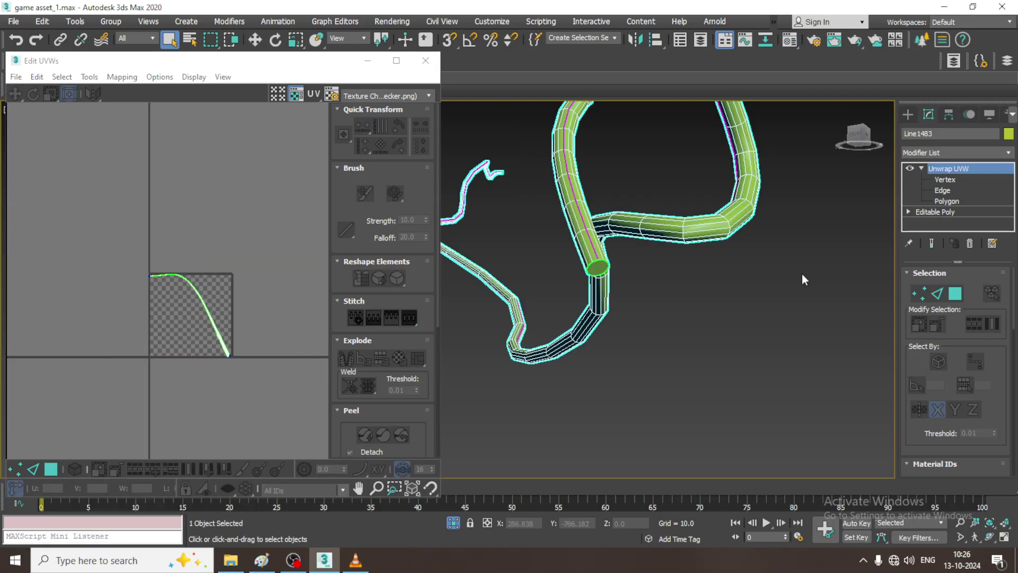
- Assign the 02 - Default checker material to the unwrapped cable and put the Material Editor away
middle_click_drag(673, 258, 687, 260, "alt")
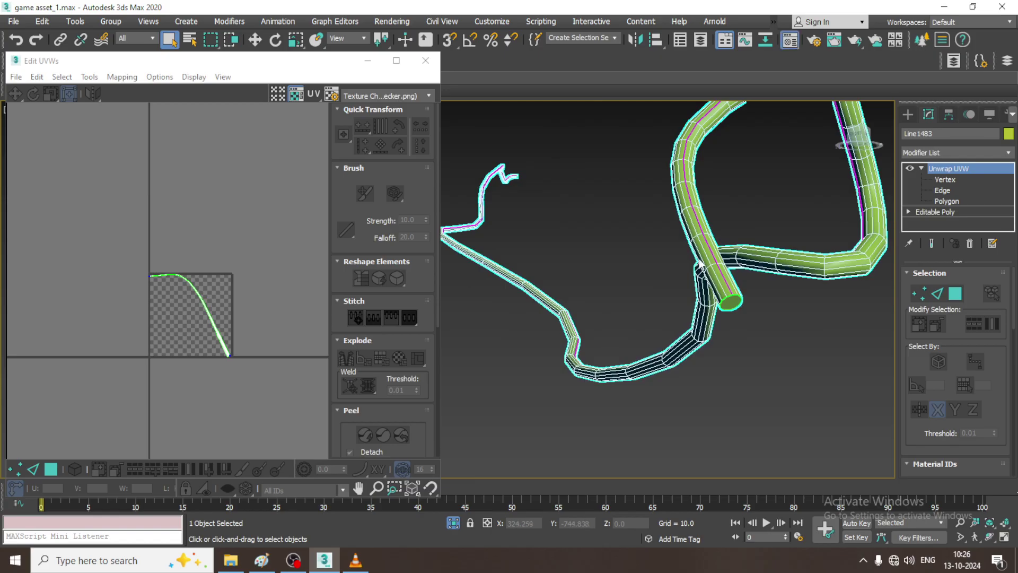
key("m")
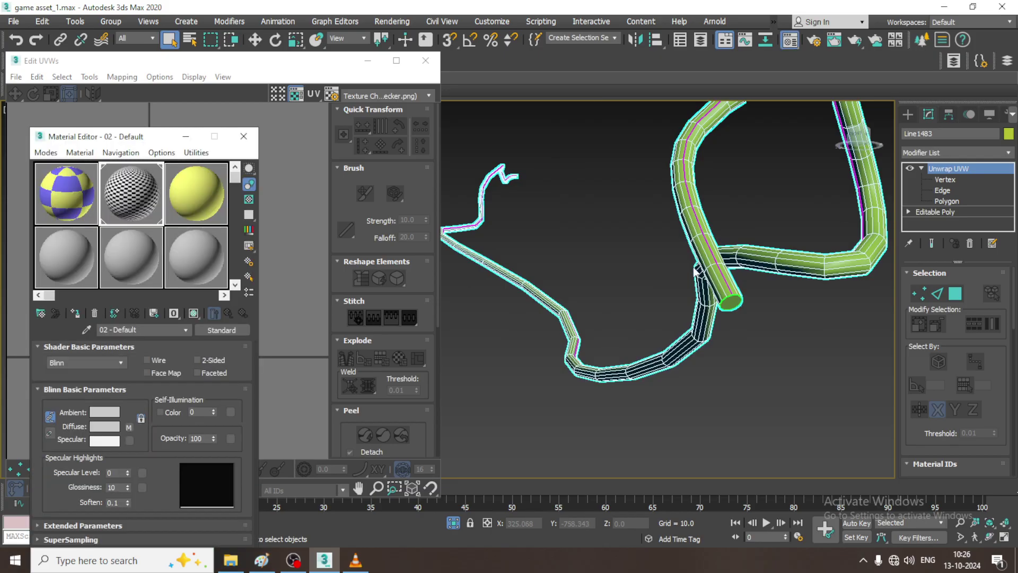
left_click(75, 314)
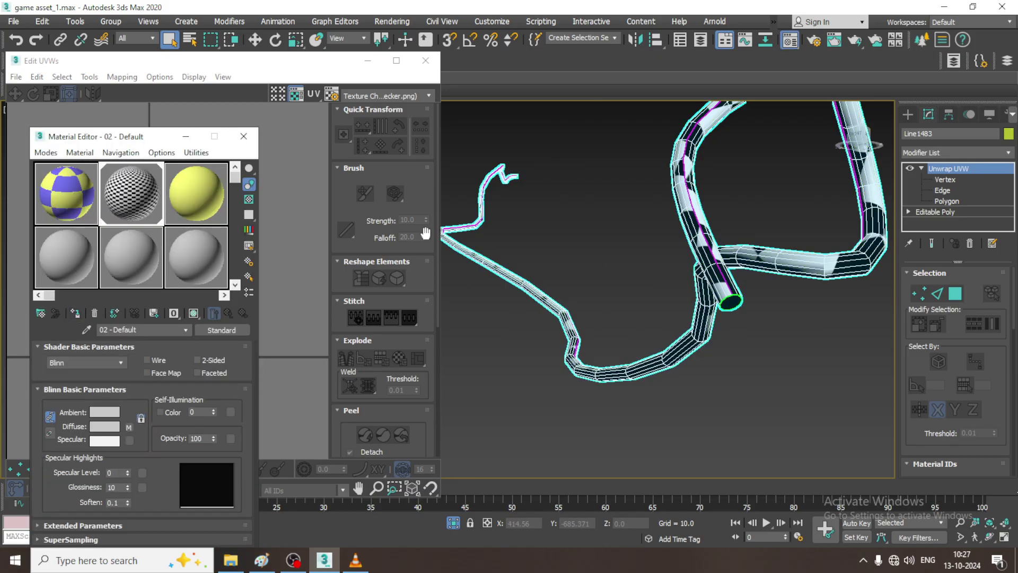
left_click(186, 136)
- End the cable's isolation to bring back the whole building and deselect the cable
right_click(567, 167)
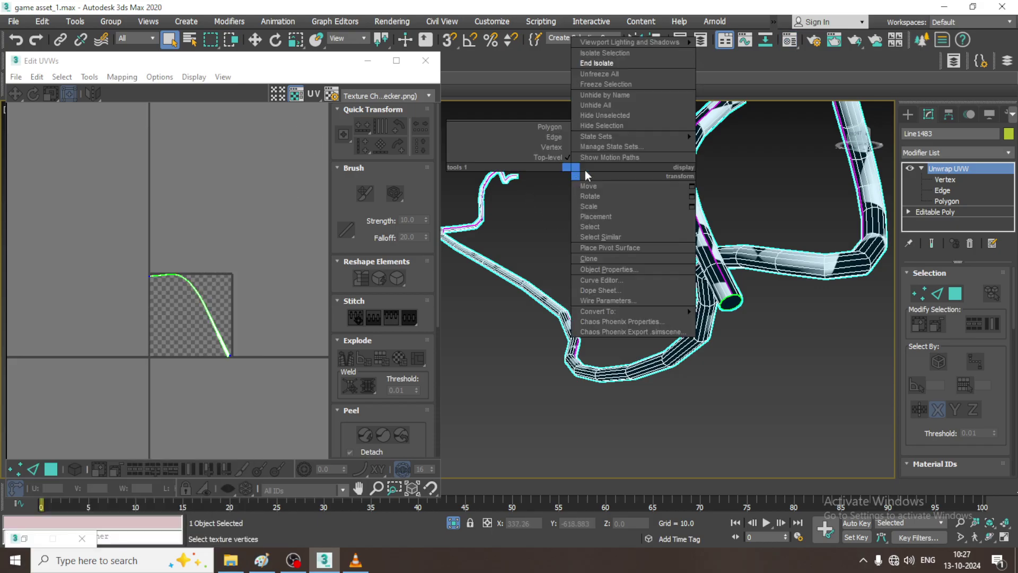
left_click(604, 62)
scroll(645, 204, "down", 2)
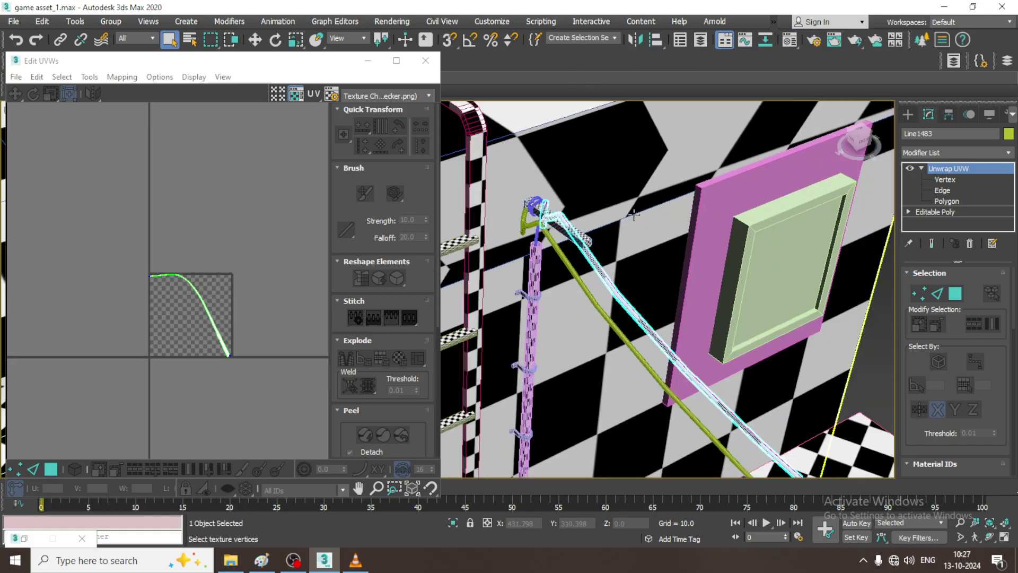
scroll(633, 214, "down", 3)
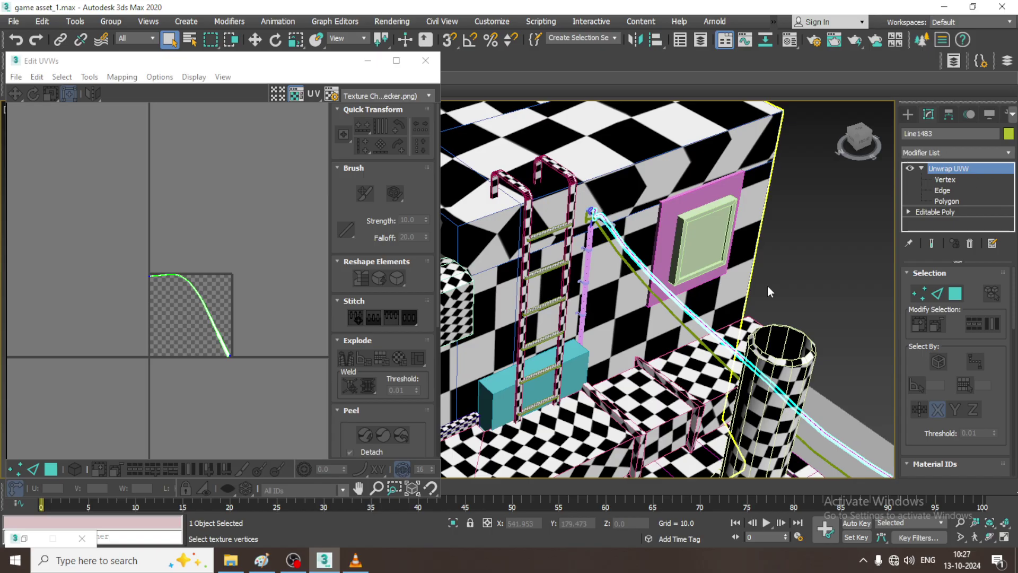
left_click(830, 253)
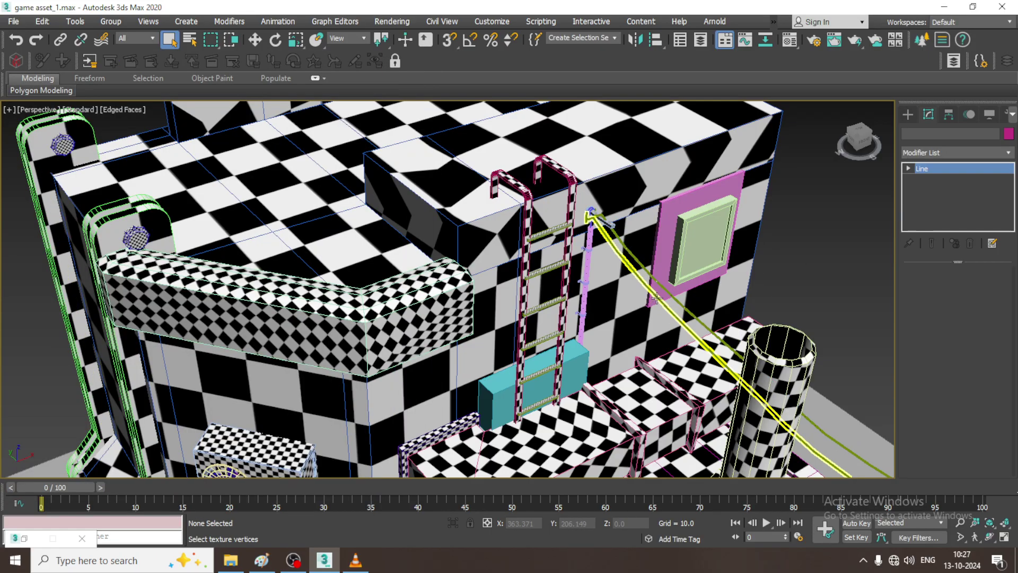
- Isolate the second yellow-green cable, which hangs beside the textured one
left_click(656, 295)
scroll(585, 239, "up", 6)
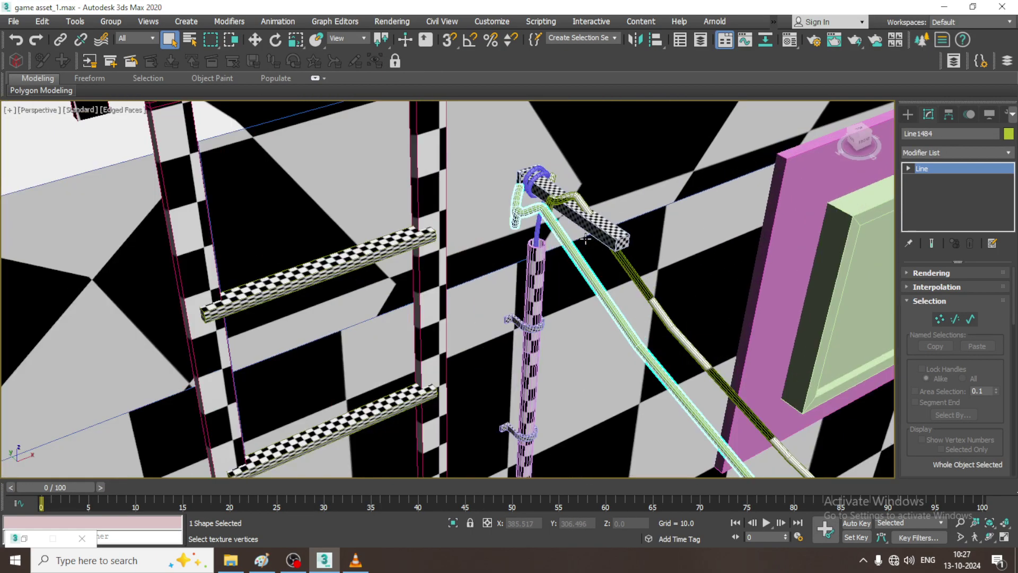
key("alt+q")
middle_click_drag(503, 243, 573, 230, "alt")
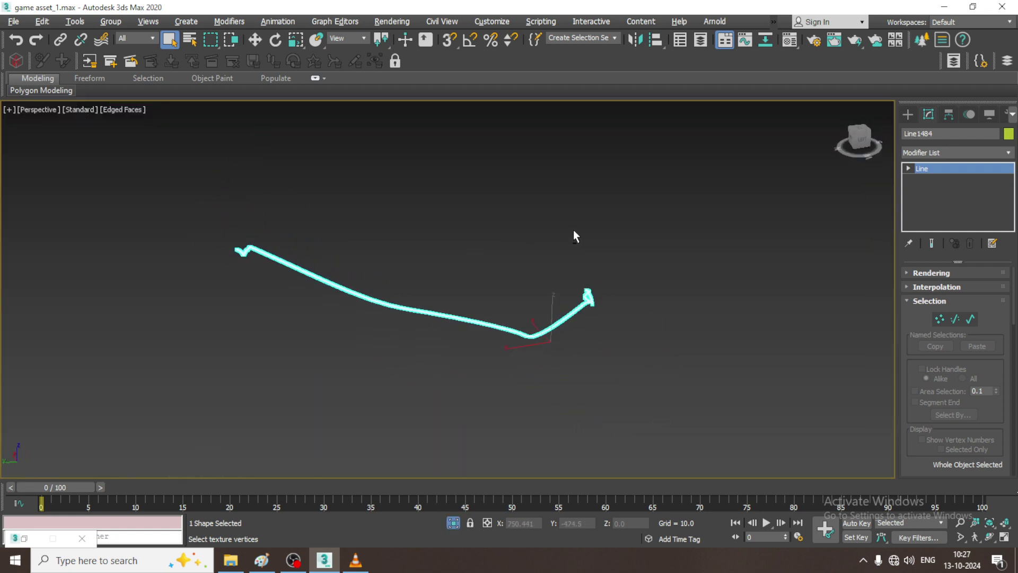
middle_click_drag(412, 247, 636, 282, "alt")
middle_click_drag(636, 282, 344, 238)
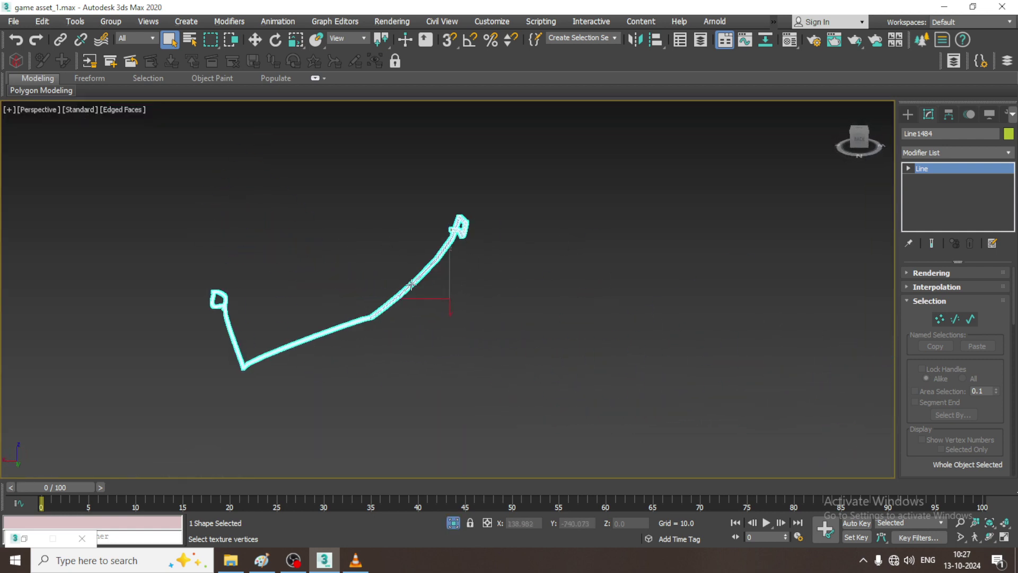
- Convert the isolated second cable from a line to an Editable Poly
right_click(438, 254)
mouse_move(514, 381)
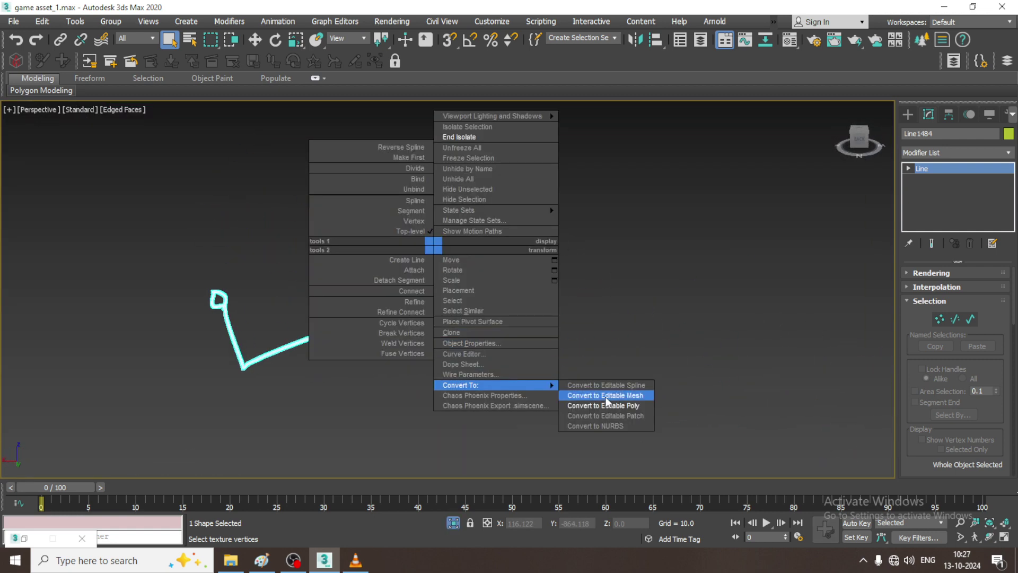
left_click(609, 411)
middle_click_drag(494, 258, 508, 266)
scroll(508, 266, "up", 3)
middle_click_drag(484, 233, 513, 256)
scroll(514, 257, "down", 2)
middle_click_drag(457, 223, 471, 248)
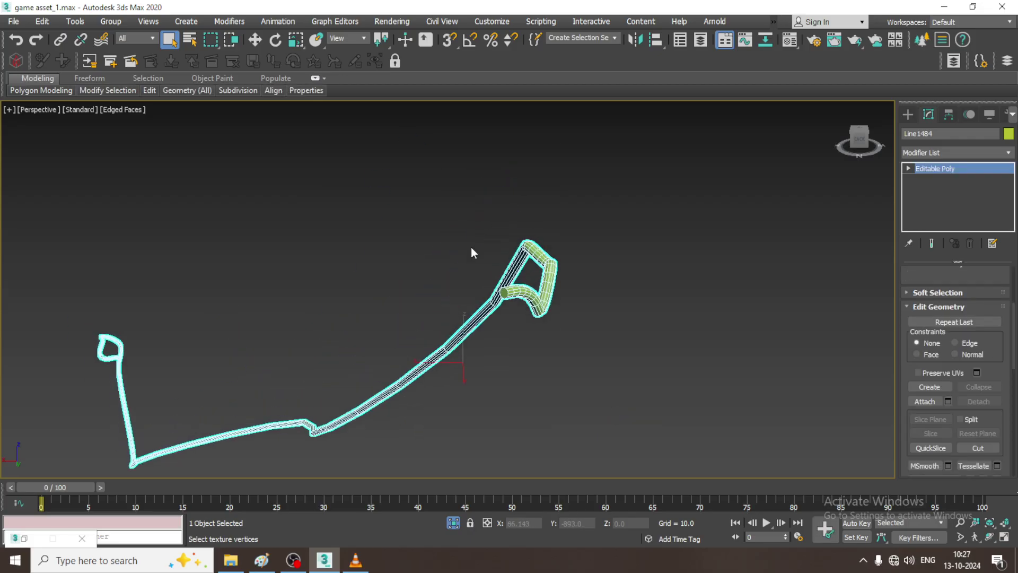
- Add an Unwrap UVW modifier to the second cable
left_click(957, 154)
key("u")
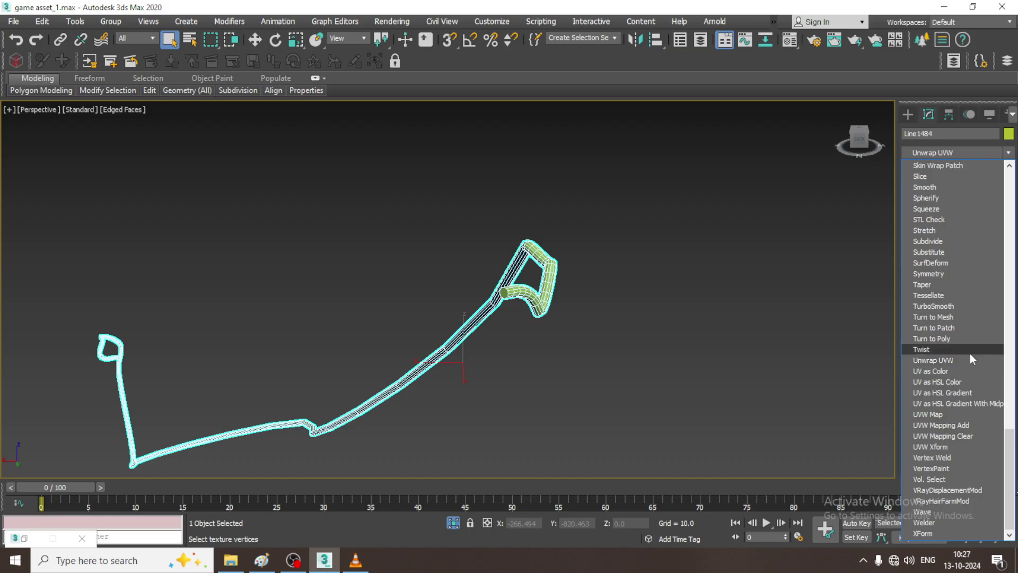
left_click(958, 361)
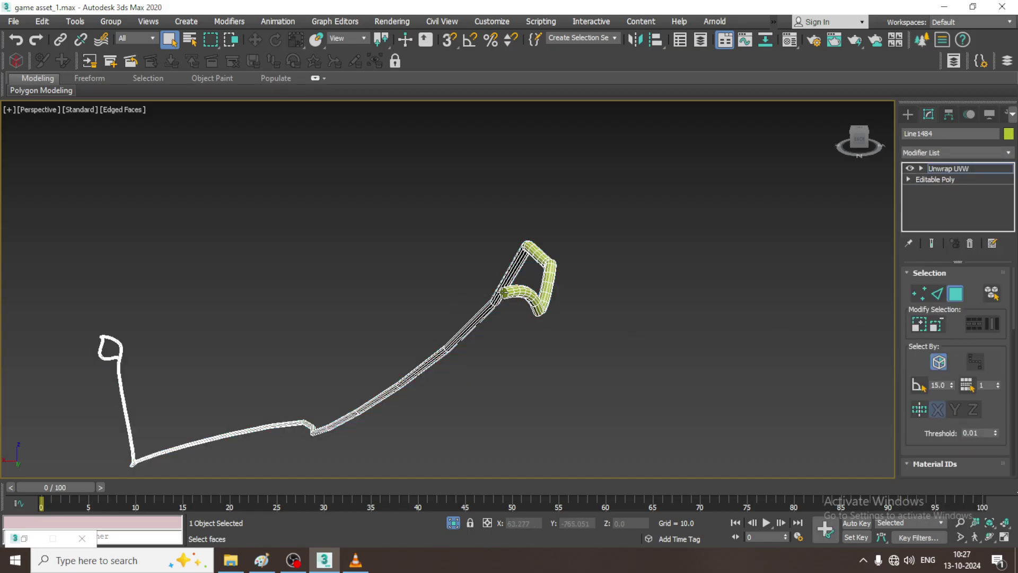
- Planar-map the cap polygon at the near looped end of the cable and move its UV shell above the texture square
scroll(923, 297, "down", 5)
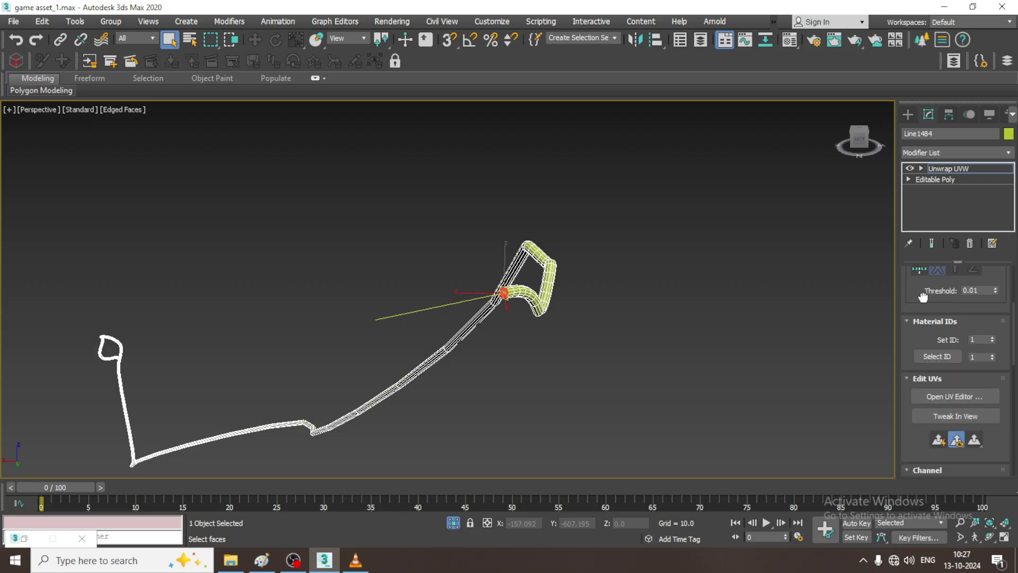
left_click(955, 395)
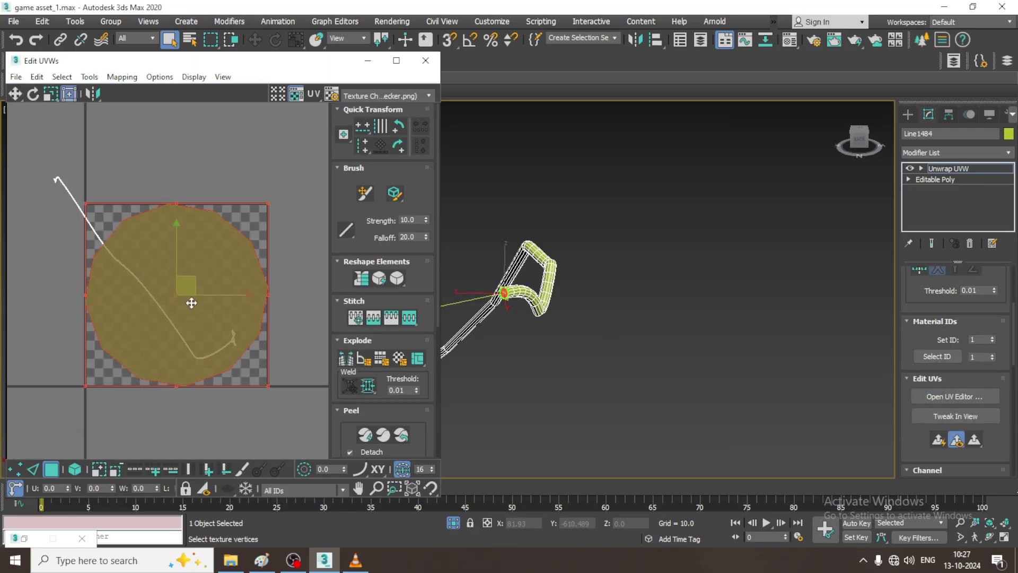
left_click_drag(188, 272, 144, 31)
- Planar-map the cap polygon on the second cable's far end and move its UV shell outside the texture square, beside the first cap
middle_click_drag(525, 294, 859, 245)
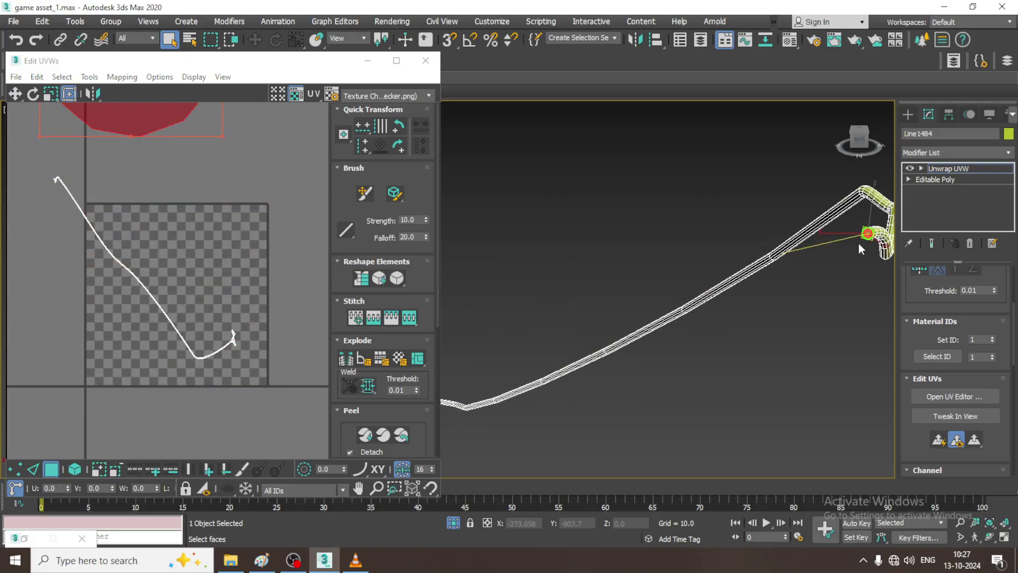
scroll(625, 291, "down", 5)
middle_click_drag(609, 316, 24, 327, "alt")
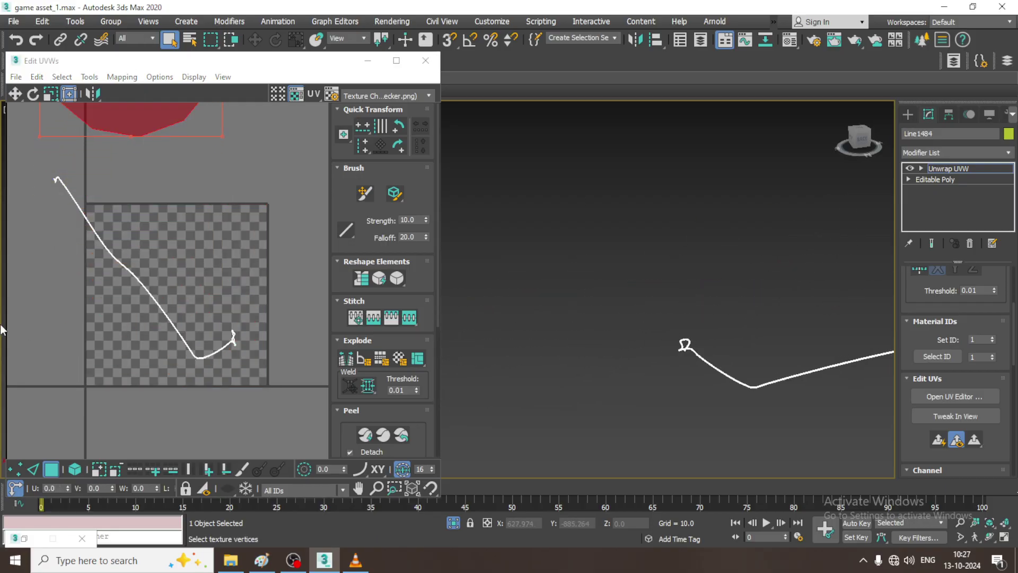
left_click_drag(683, 348, 680, 346)
key("z")
middle_click_drag(677, 345, 717, 357, "alt")
left_click(563, 327)
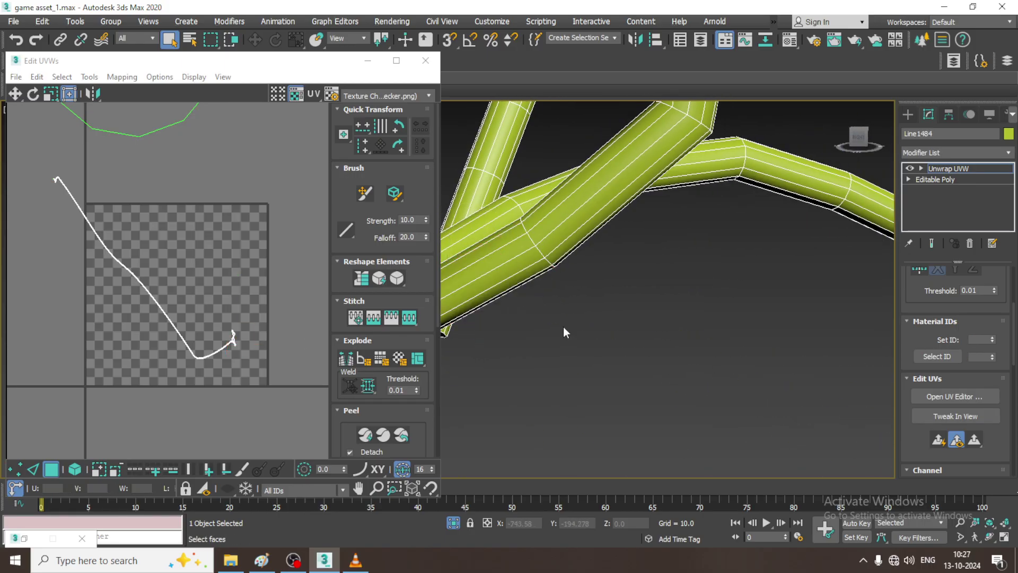
middle_click_drag(563, 326, 669, 324)
scroll(619, 316, "down", 5)
scroll(635, 295, "up", 4)
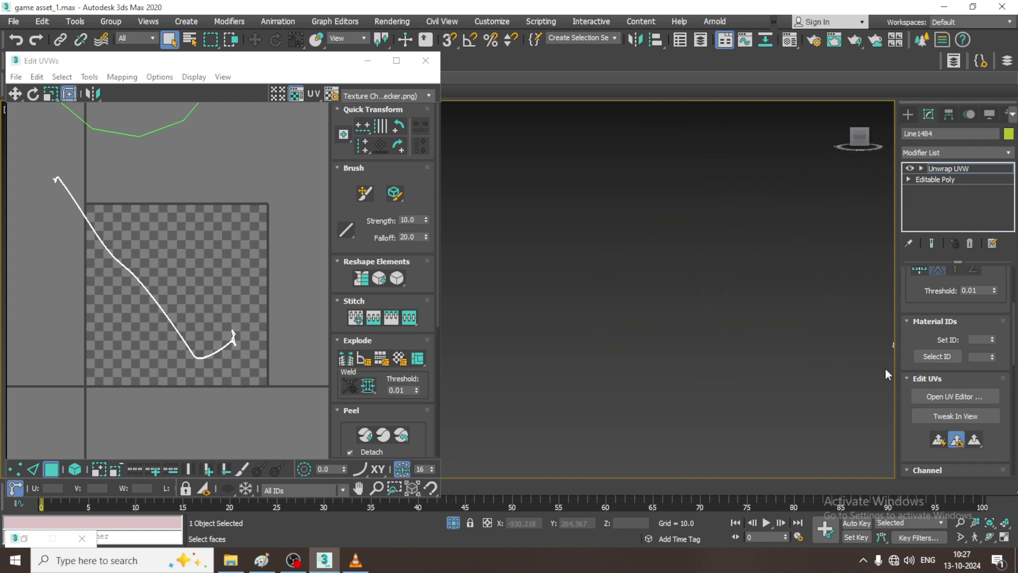
middle_click_drag(886, 373, 712, 329)
left_click(724, 325)
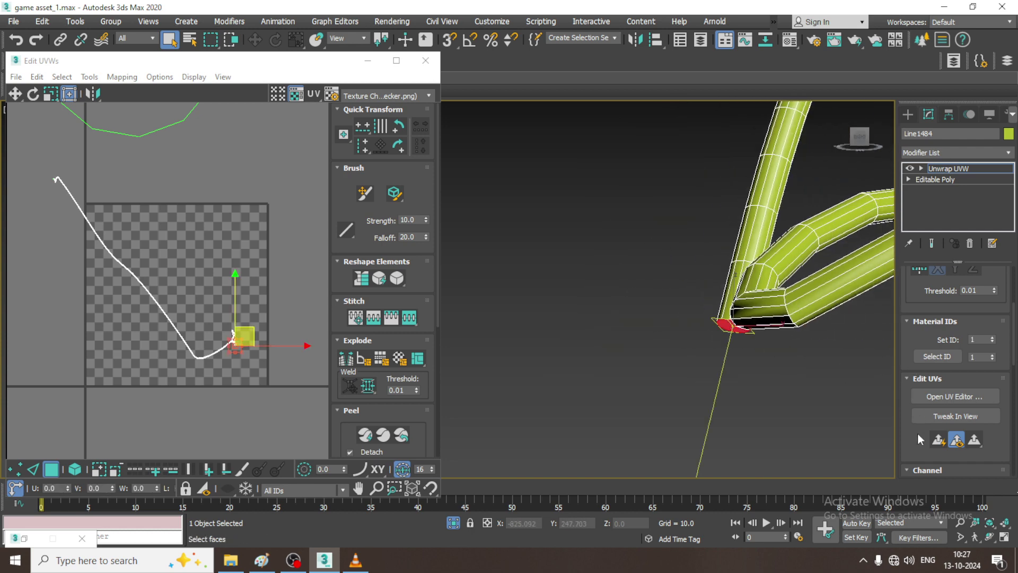
left_click(941, 439)
scroll(155, 289, "down", 2)
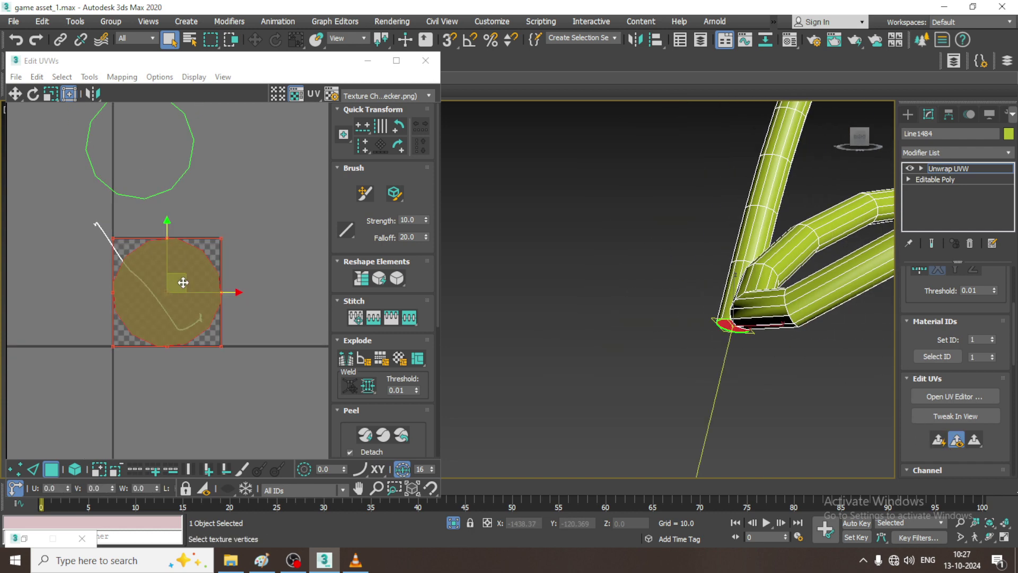
left_click_drag(183, 282, 289, 123)
- Select a lengthwise edge loop along the second cable's tube and break its UVs along that loop
left_click(921, 168)
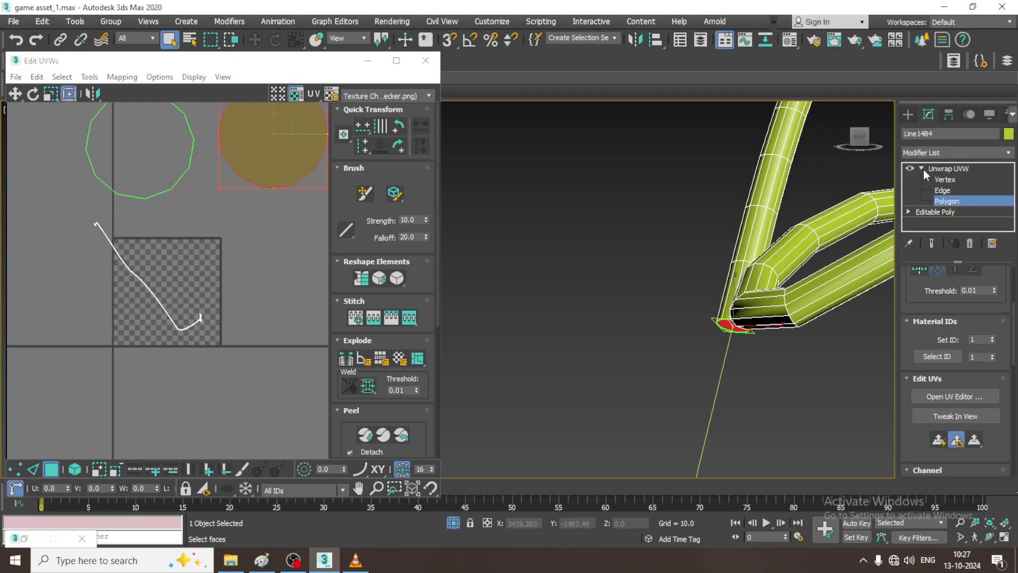
key("2")
double_click(753, 246)
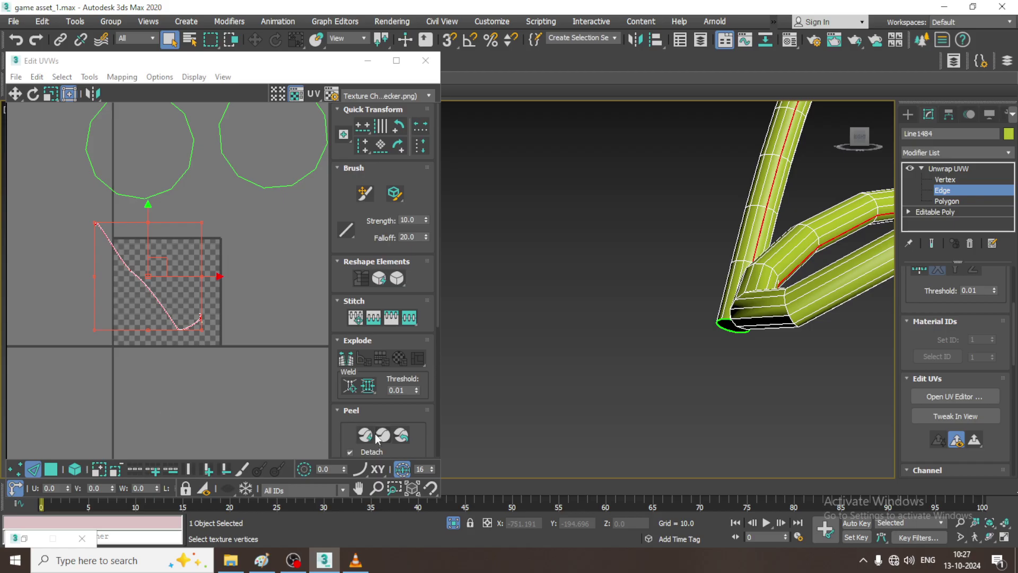
left_click(347, 362)
scroll(949, 308, "up", 2)
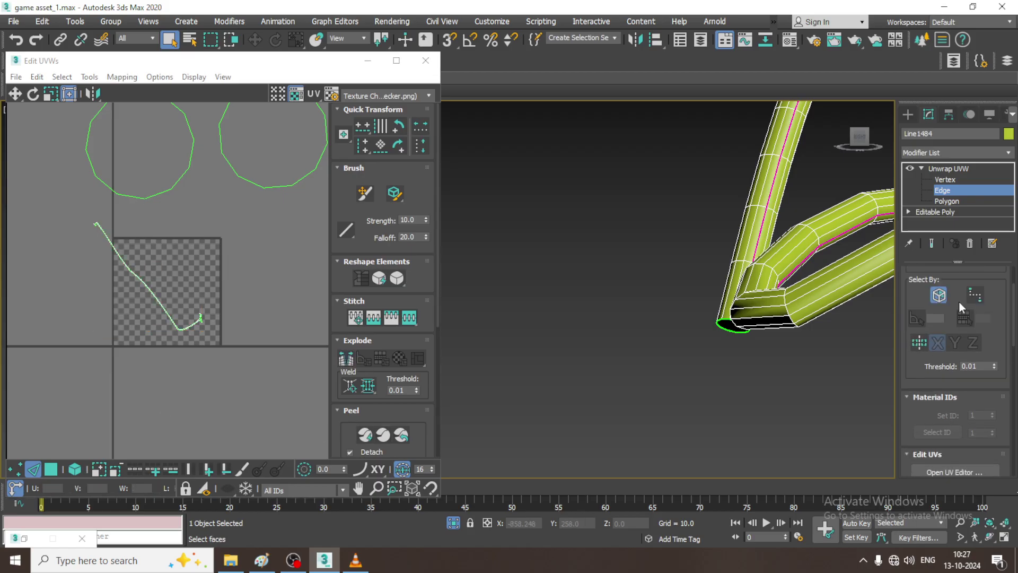
key("ctrl+a")
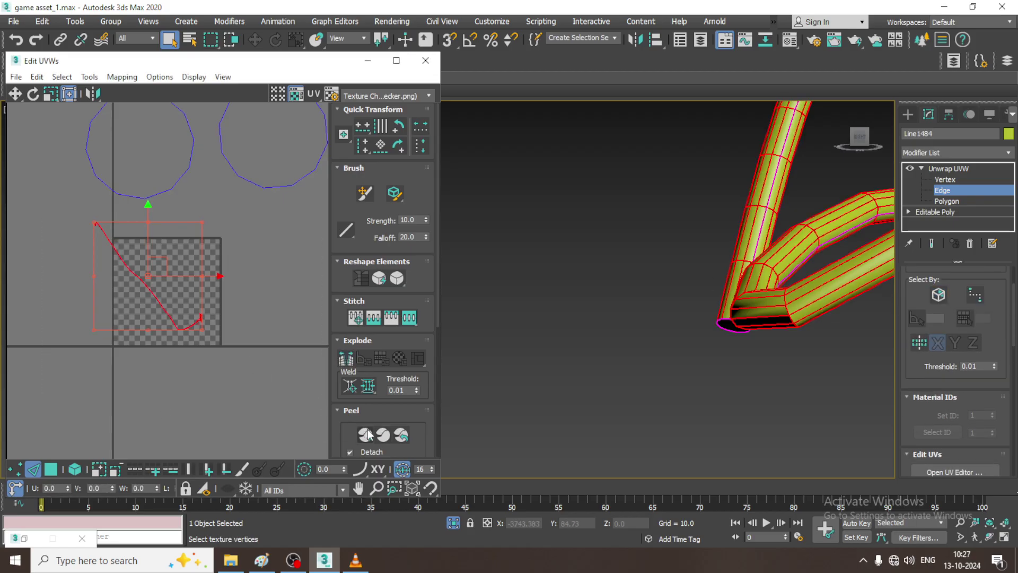
key("2")
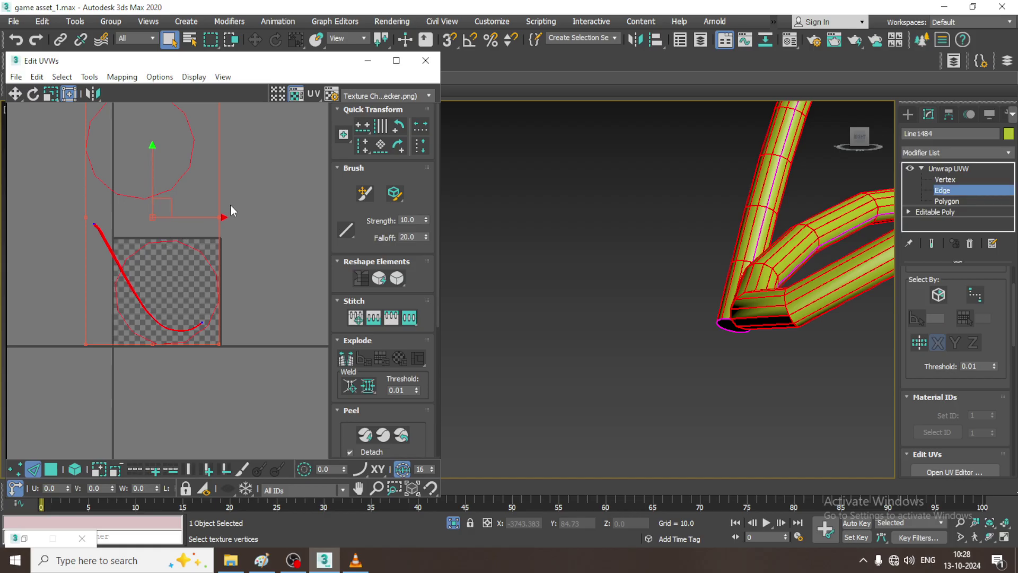
- Select the cable's tube polygons in the UV editor, leaving out both caps, and apply Quick Peel to them
left_click(961, 203)
left_click_drag(68, 214, 297, 400)
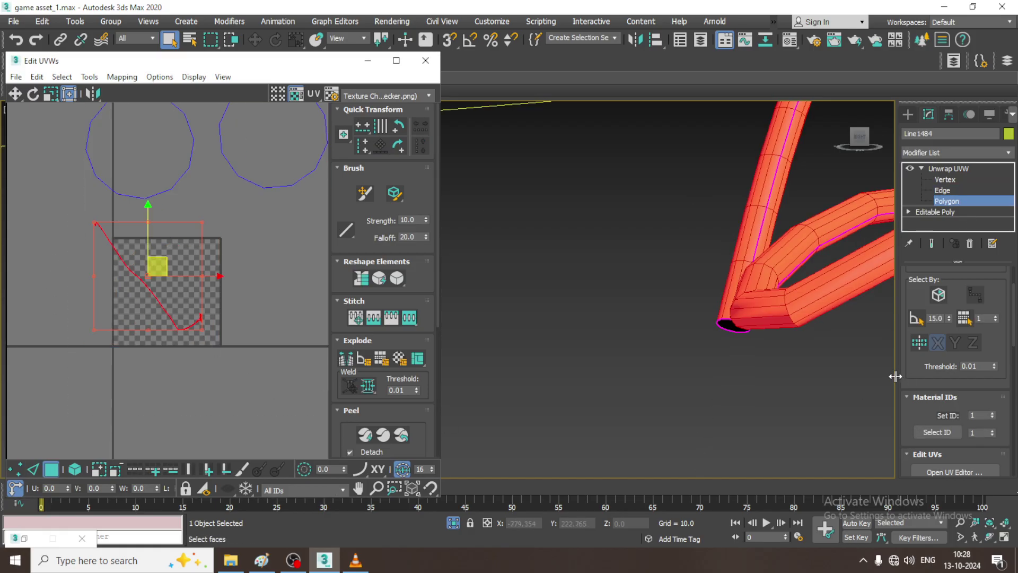
left_click(363, 434)
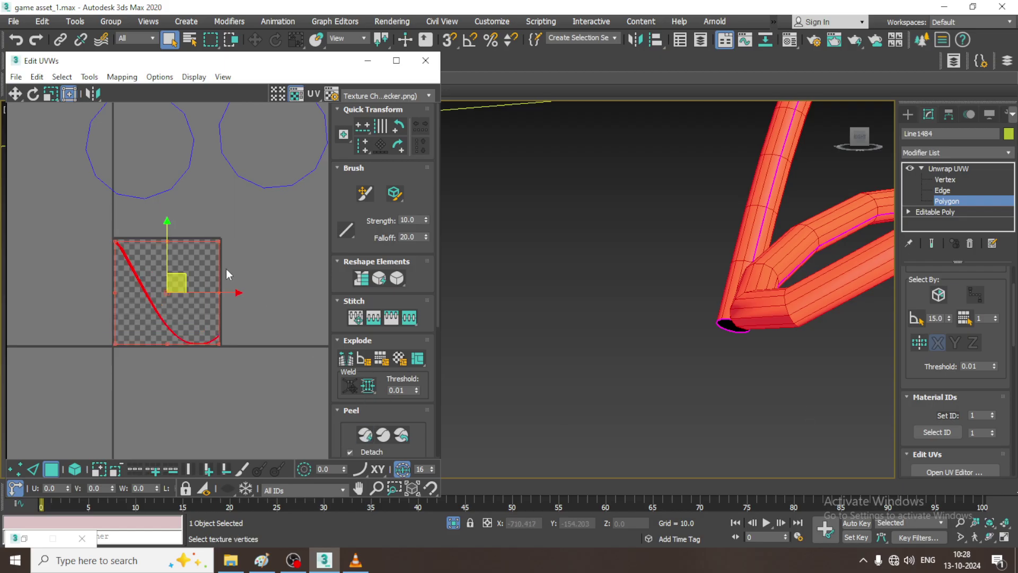
- Pack all of the cable's UV shells into the texture square and minimize the UV editor
scroll(212, 276, "down", 5)
key("ctrl+a")
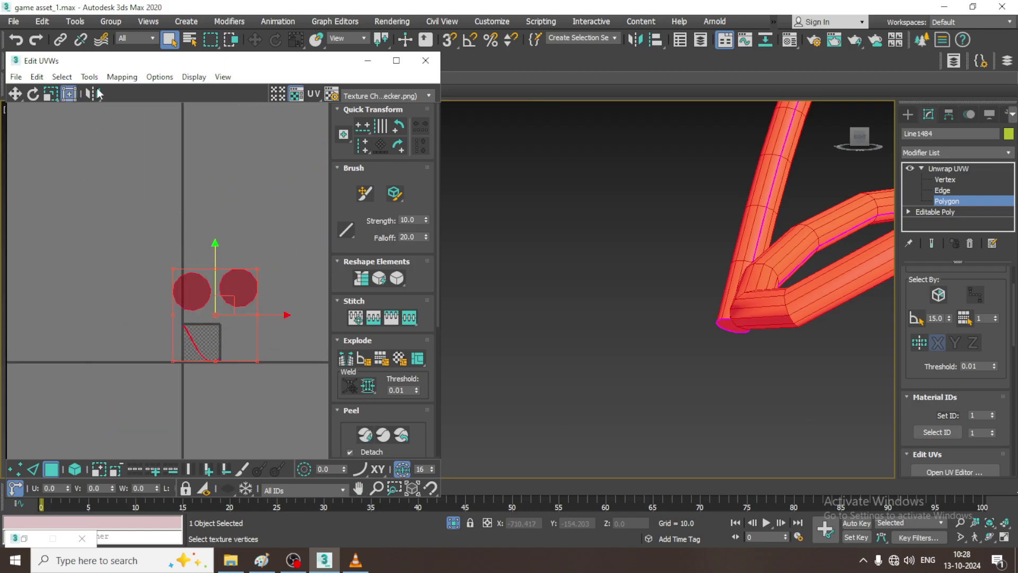
left_click(90, 76)
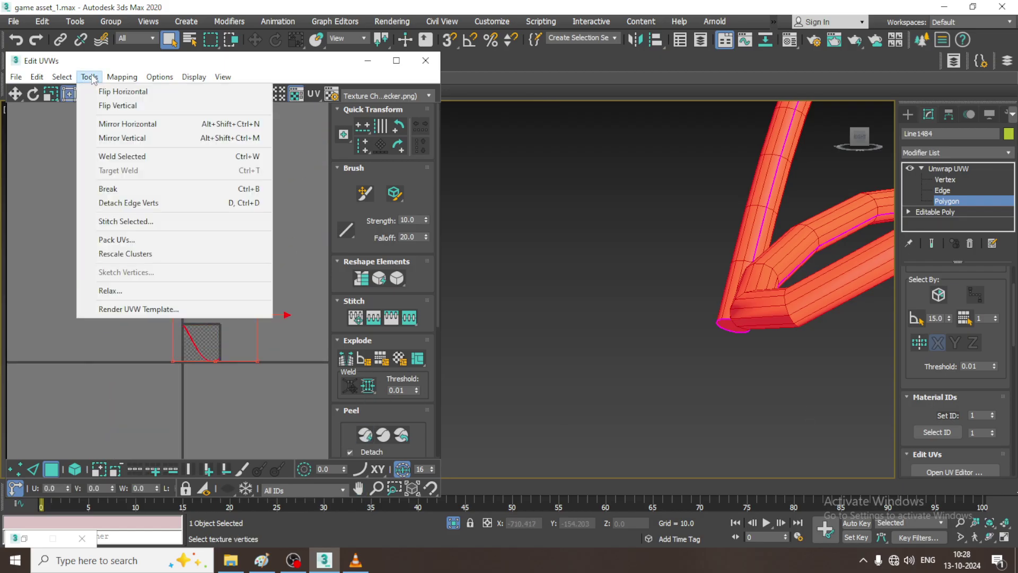
left_click(139, 239)
left_click(182, 170)
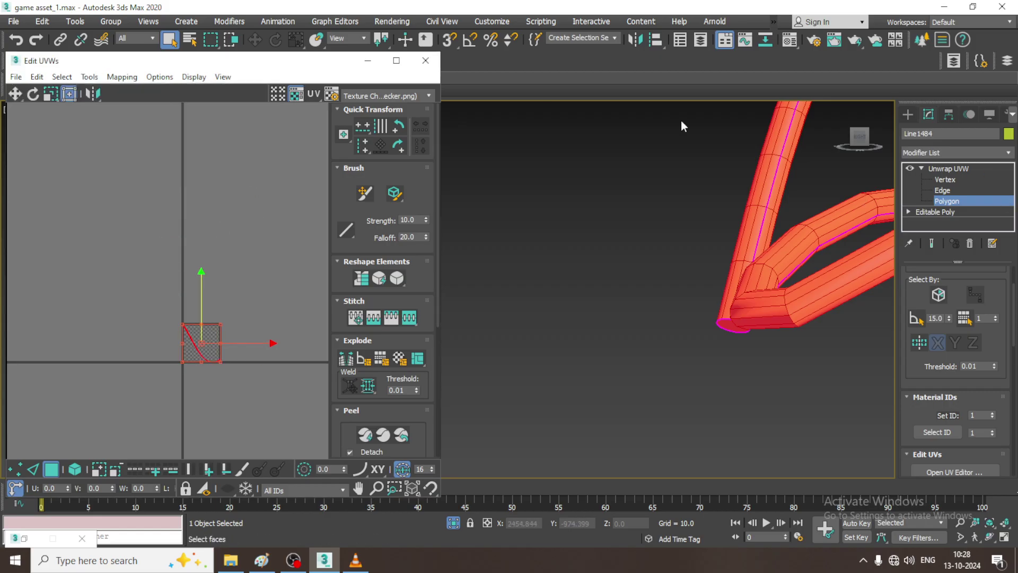
left_click(367, 60)
- Leave polygon selection on the Unwrap UVW modifier and assign the black-and-white checker material to the cable
middle_click_drag(539, 174, 767, 245, "alt")
scroll(518, 256, "down", 5)
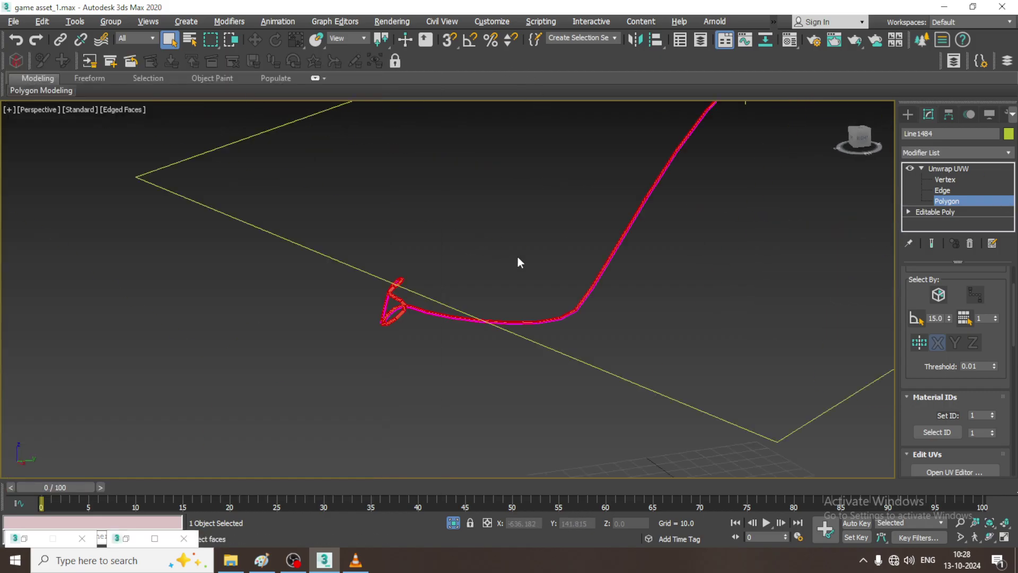
middle_click_drag(517, 262, 716, 276, "alt")
left_click(981, 168)
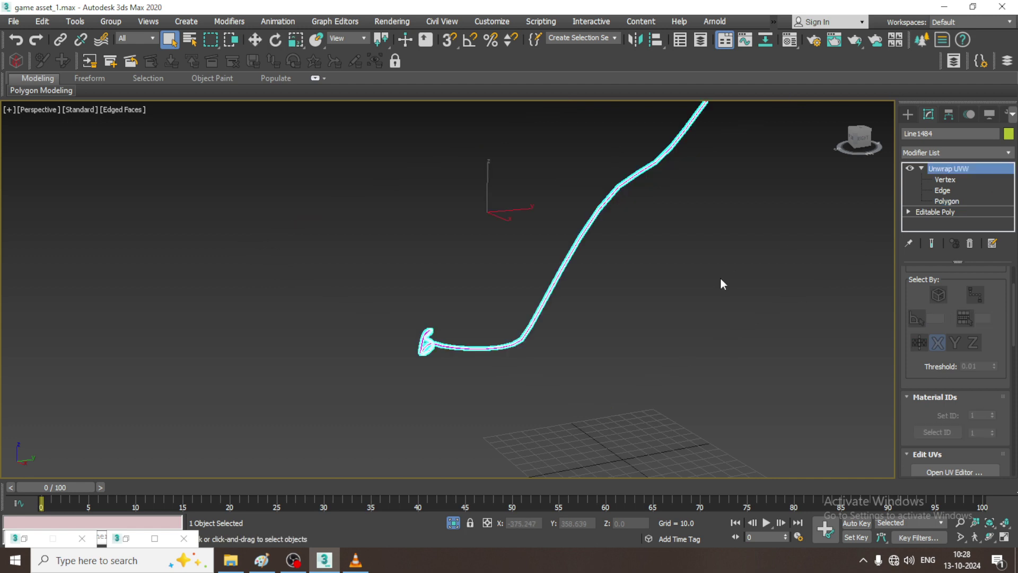
key("m")
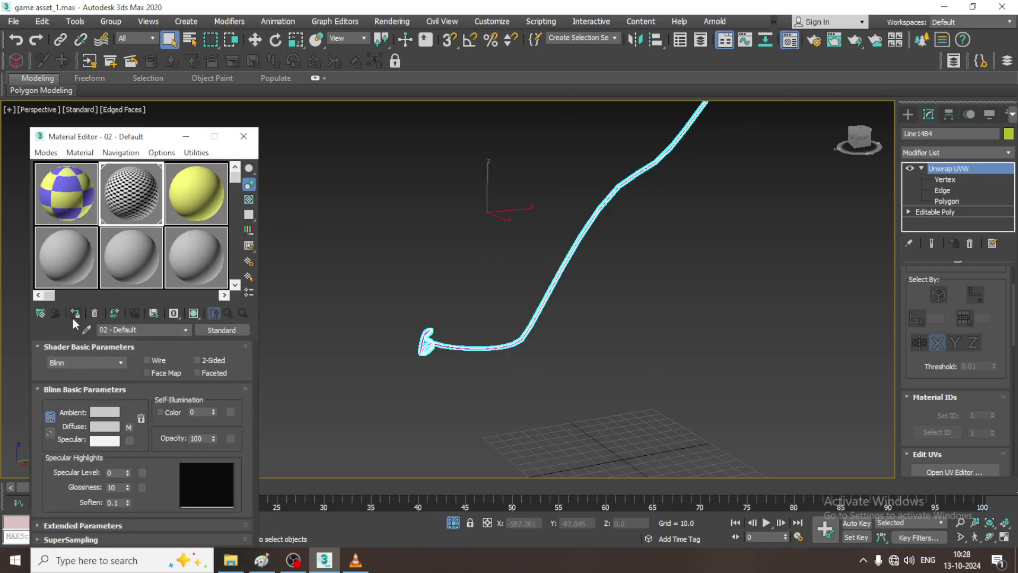
left_click(185, 136)
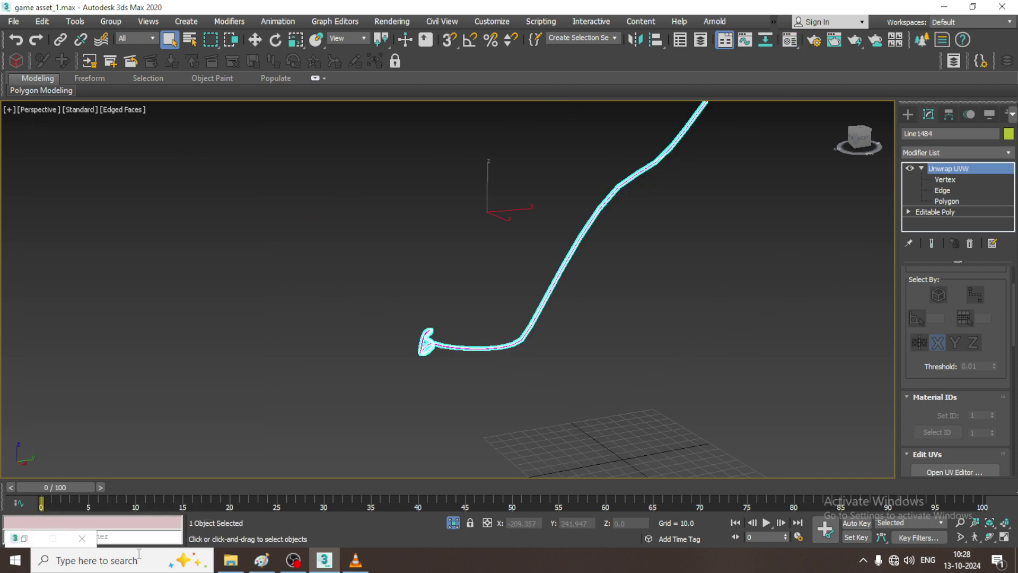
- Find Adobe Substance 3D Painter with the Windows search and launch it
left_click(95, 564)
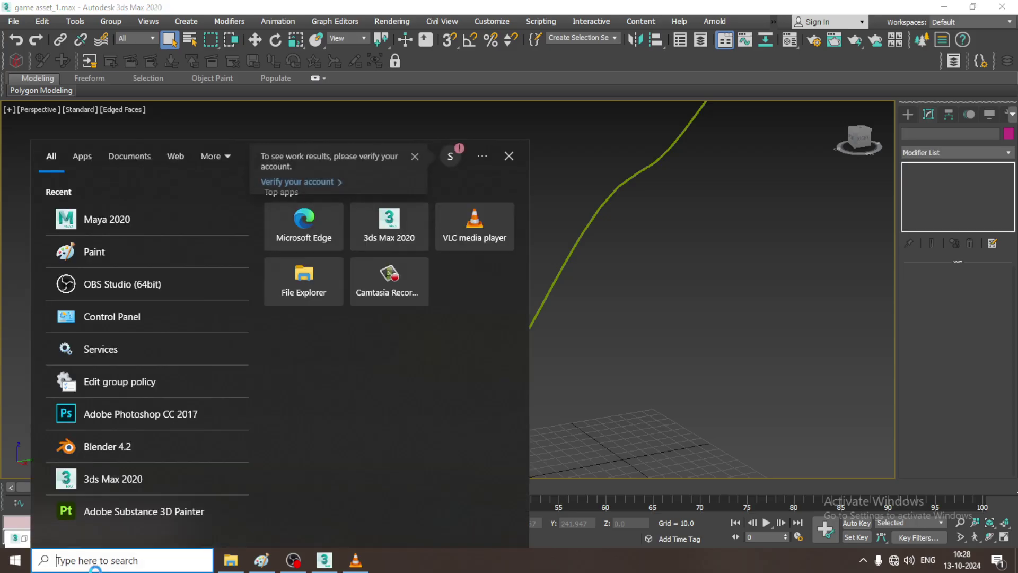
type("subst")
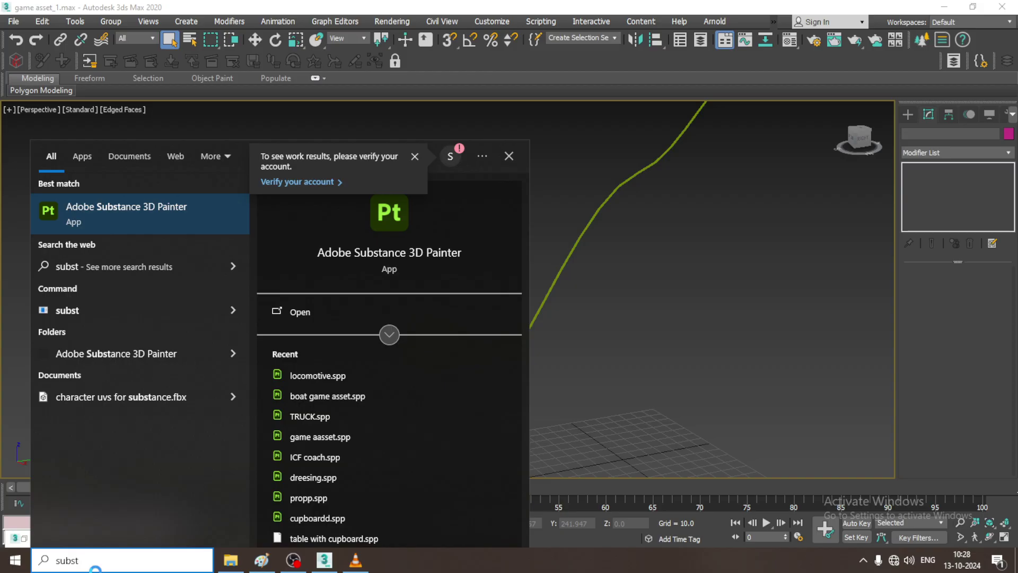
key("Return")
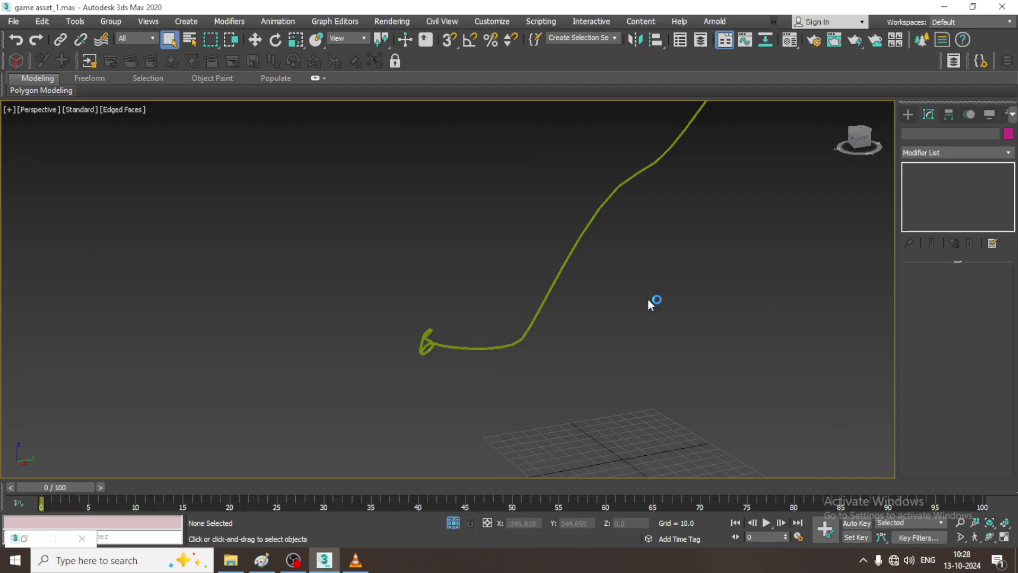
- End the cable's isolation to bring back the whole building scene
middle_click_drag(648, 299, 559, 254, "alt")
scroll(631, 324, "down", 4)
right_click(668, 229)
left_click(684, 130)
scroll(639, 276, "down", 5)
left_click(288, 561)
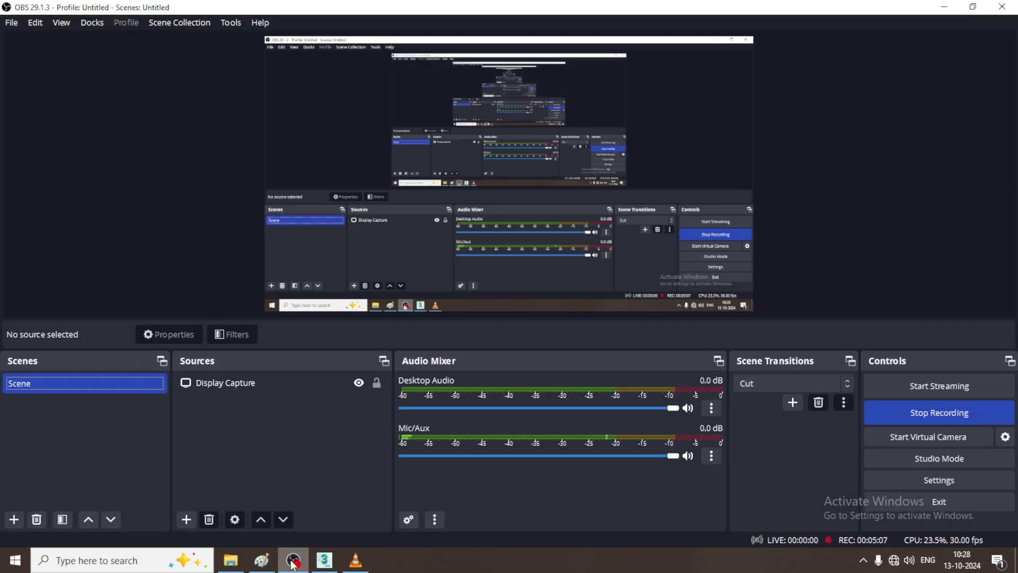
left_click(291, 561)
middle_click_drag(575, 374, 562, 256, "alt")
scroll(639, 259, "down", 5)
scroll(628, 258, "down", 2)
middle_click_drag(631, 258, 683, 171)
scroll(682, 171, "down", 5)
scroll(689, 376, "up", 2)
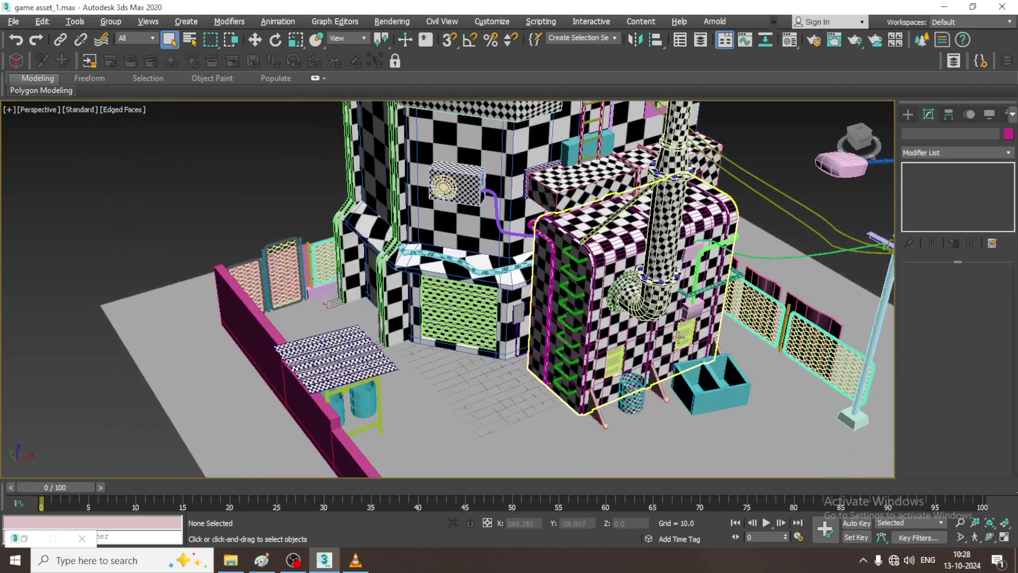
left_click(712, 399)
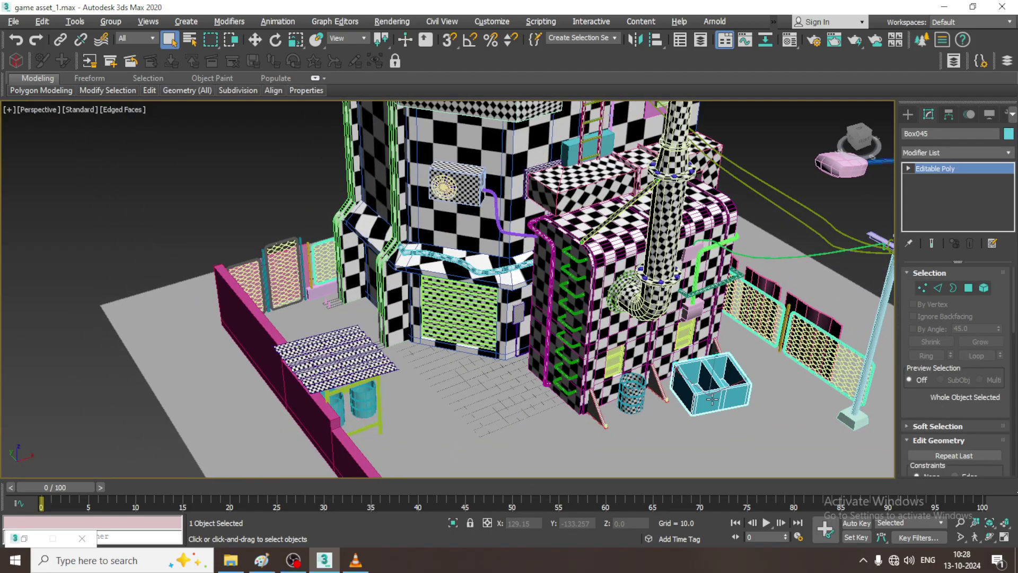
key("alt+q")
right_click(680, 247)
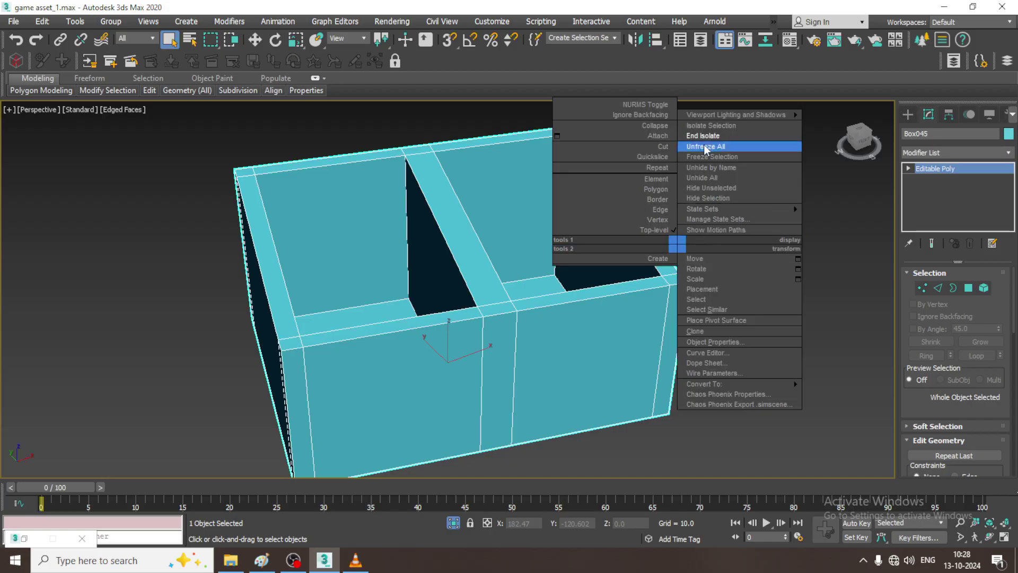
left_click(701, 136)
- Isolate the yellow-green window panel on the annex wall beside the checkered barrel and add an Unwrap UVW modifier to it
left_click(598, 419)
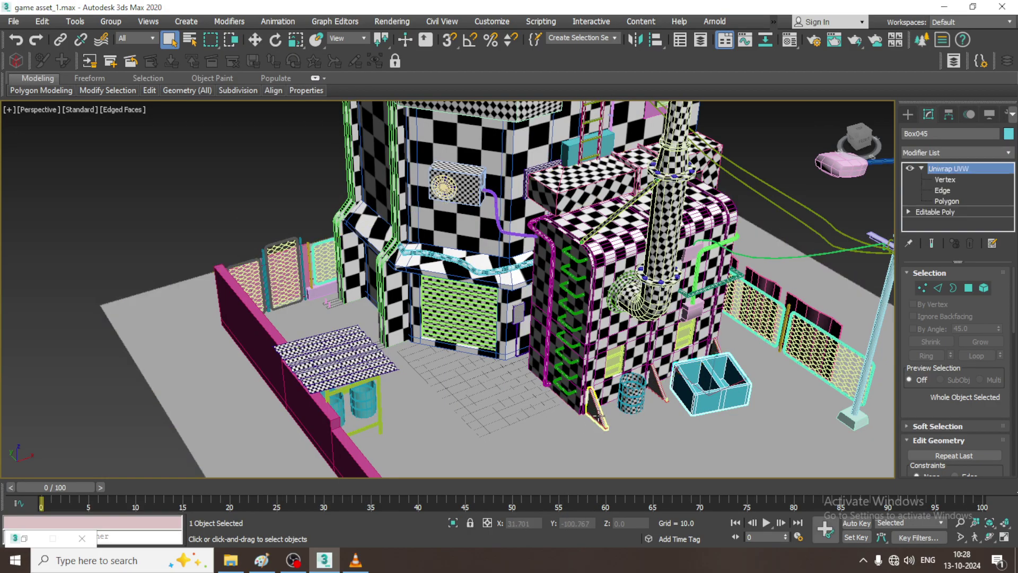
key("z")
scroll(582, 366, "down", 6)
middle_click_drag(588, 301, 522, 319)
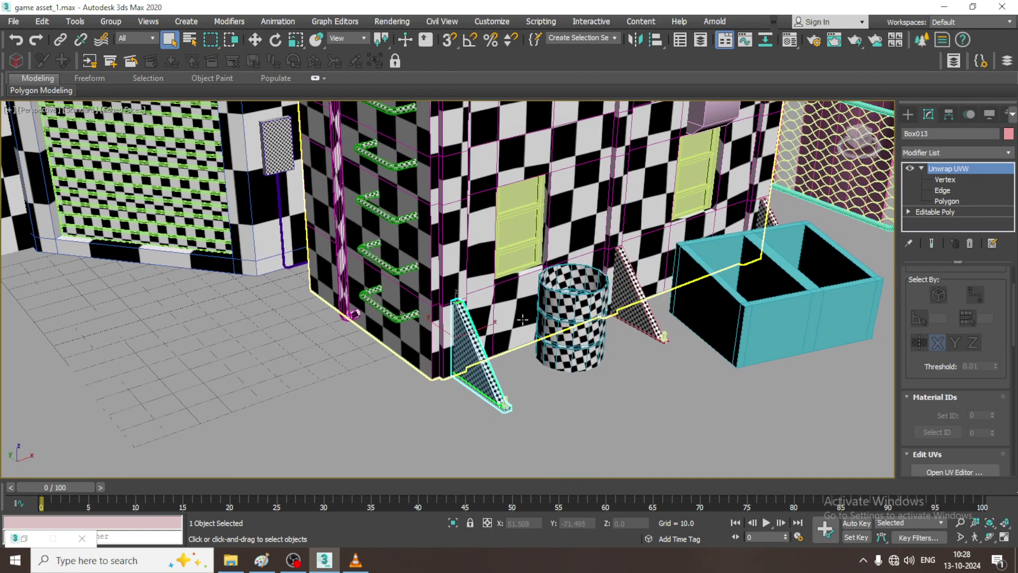
middle_click_drag(590, 262, 586, 314)
left_click(531, 270)
left_click(530, 269)
key("alt+q")
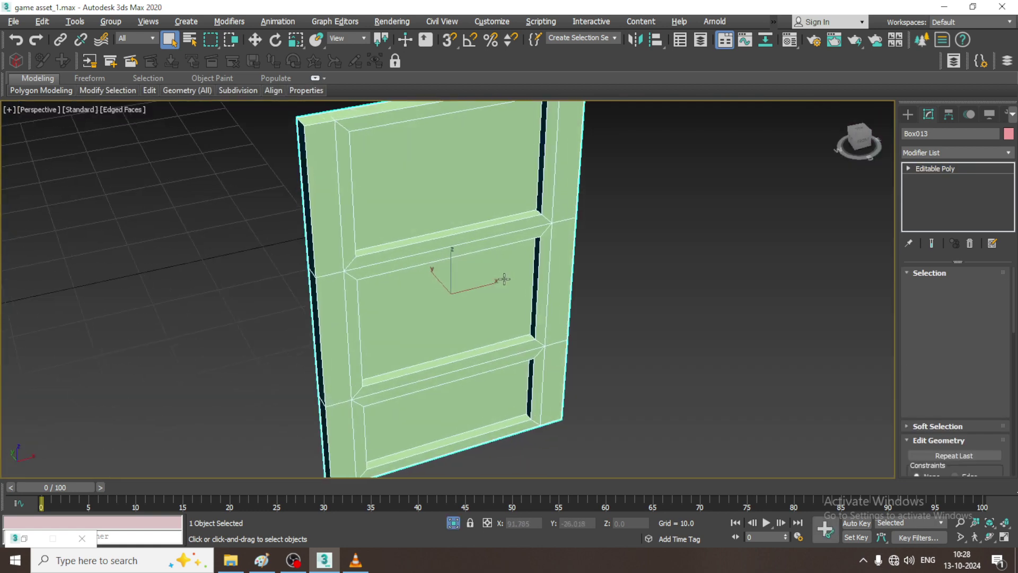
left_click(954, 153)
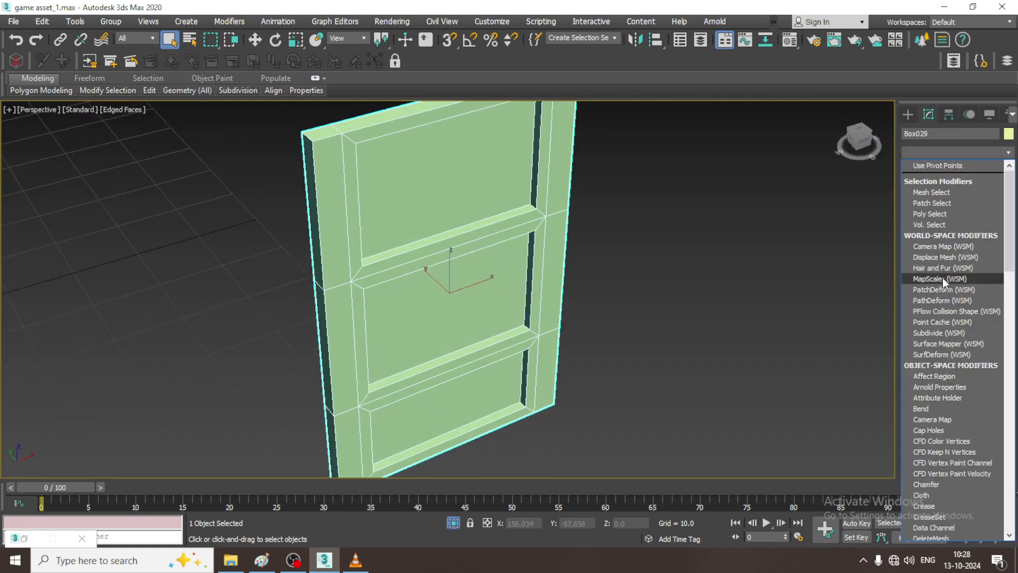
key("u")
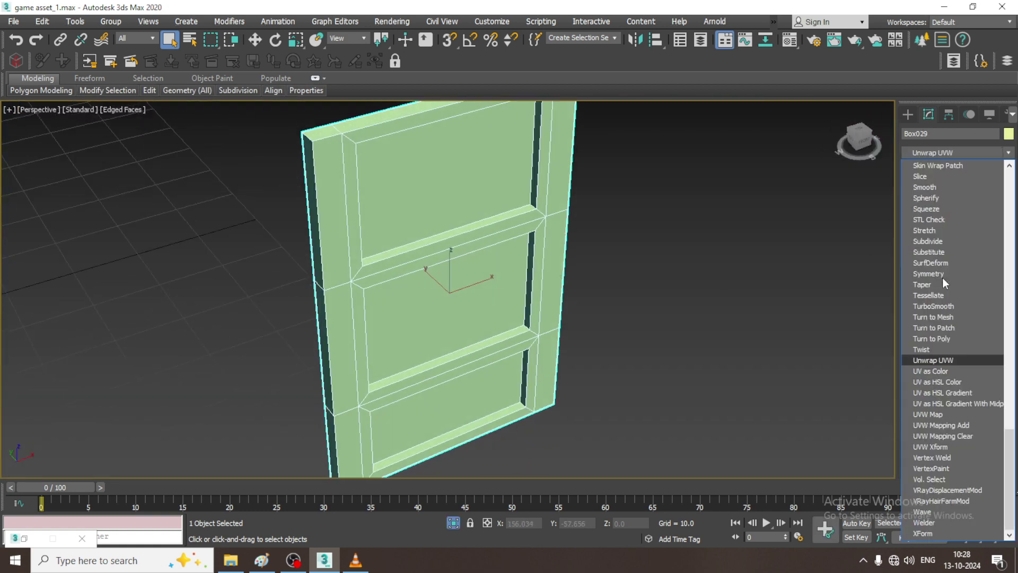
left_click(960, 361)
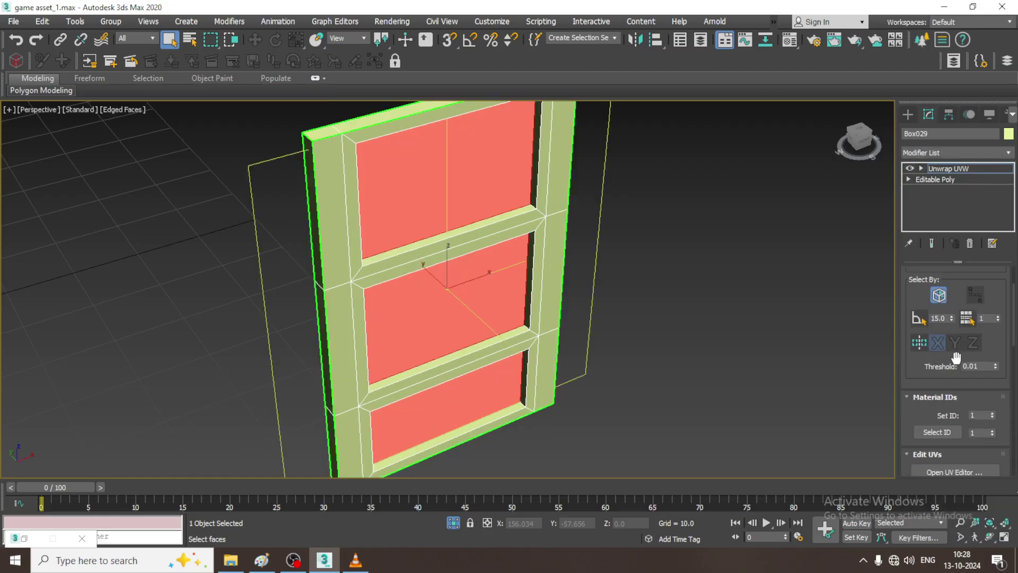
- Select all polygons of the window panel with element selection turned off and open the UV editor
left_click(921, 168)
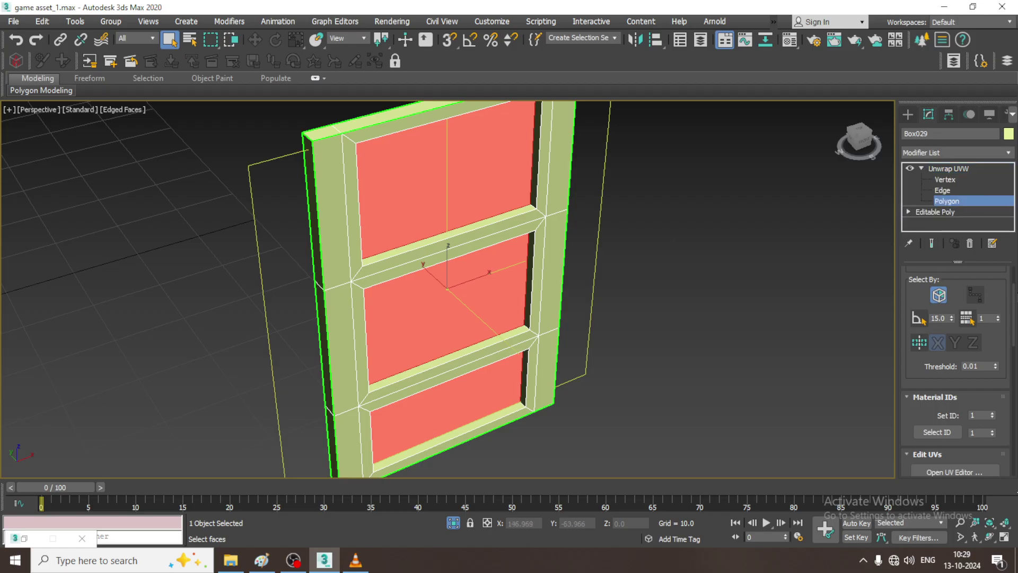
left_click_drag(931, 380, 930, 250)
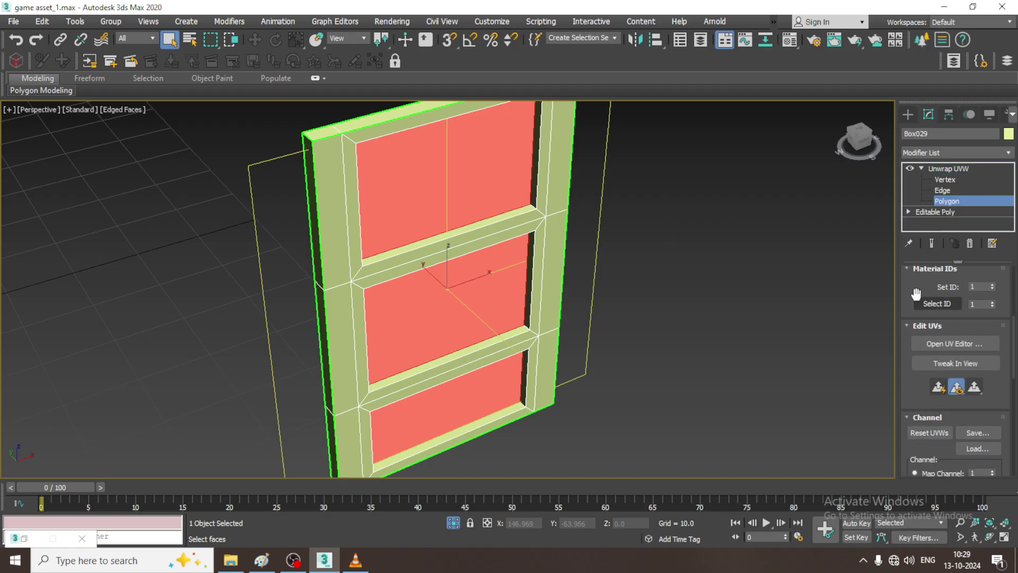
left_click_drag(916, 295, 935, 446)
scroll(938, 414, "up", 2)
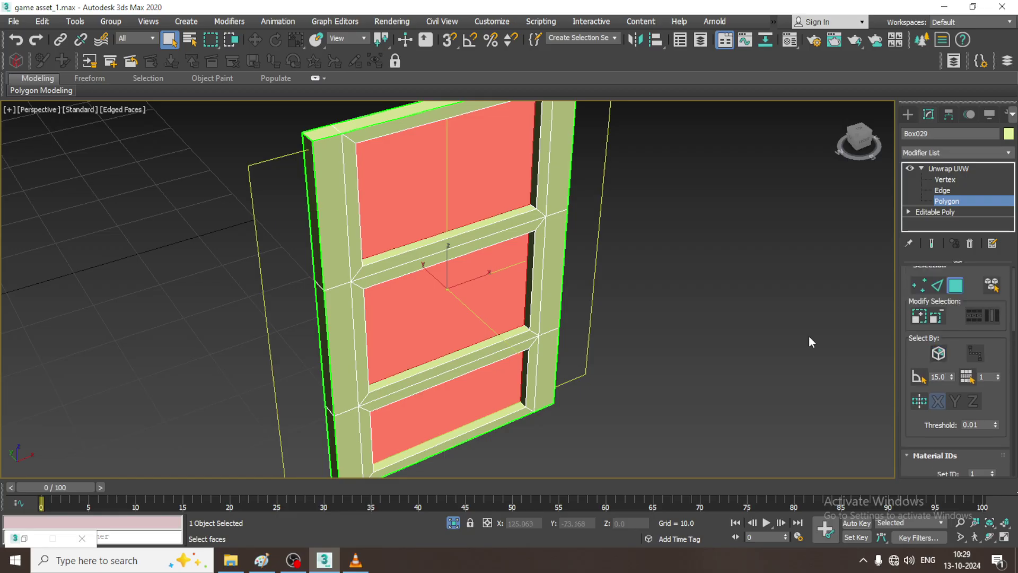
scroll(809, 341, "down", 8)
middle_click_drag(829, 452, 612, 294, "alt")
scroll(928, 300, "down", 5)
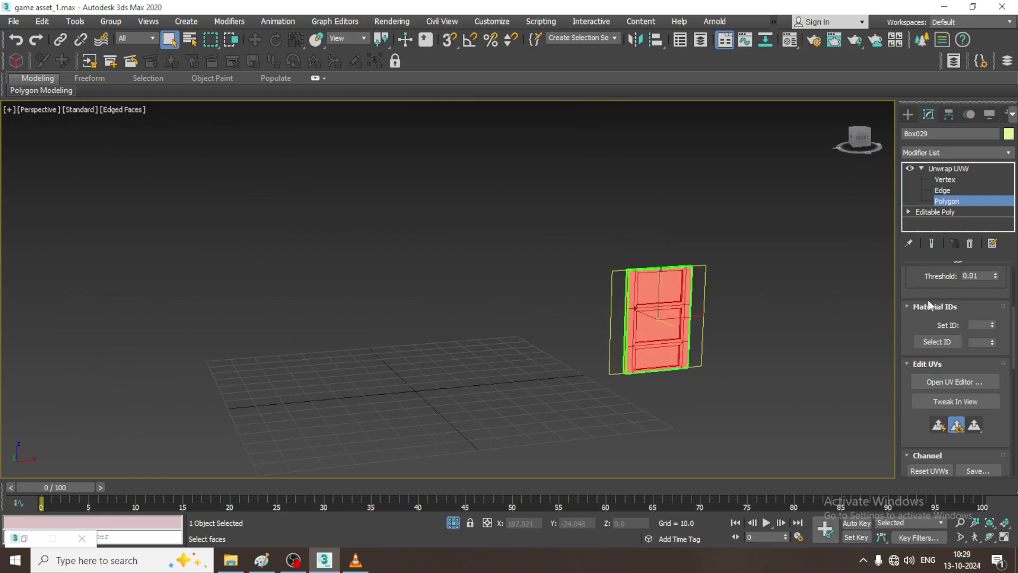
left_click(957, 382)
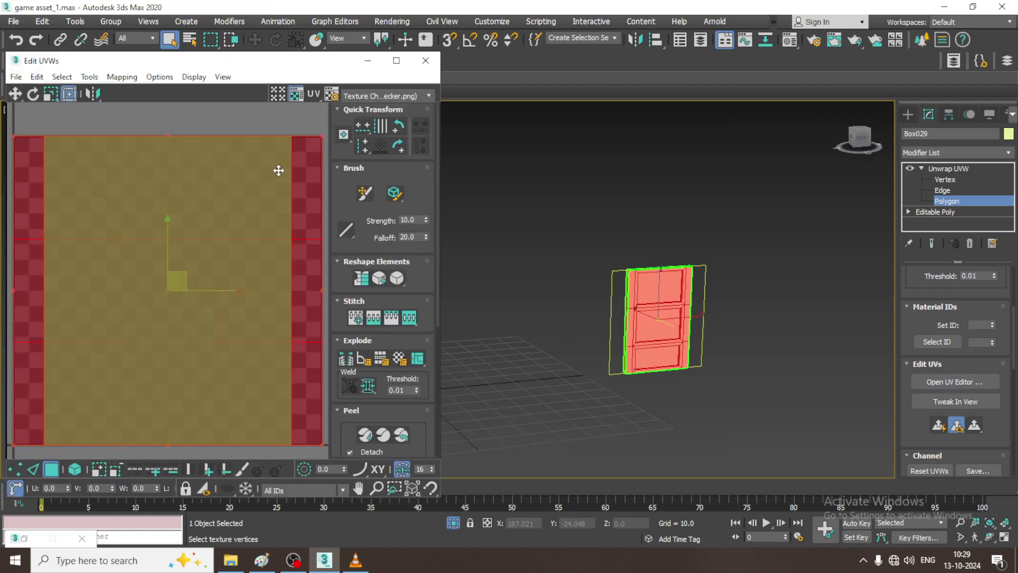
- Apply Unfold Mapping to all of the window panel's polygons
left_click(122, 77)
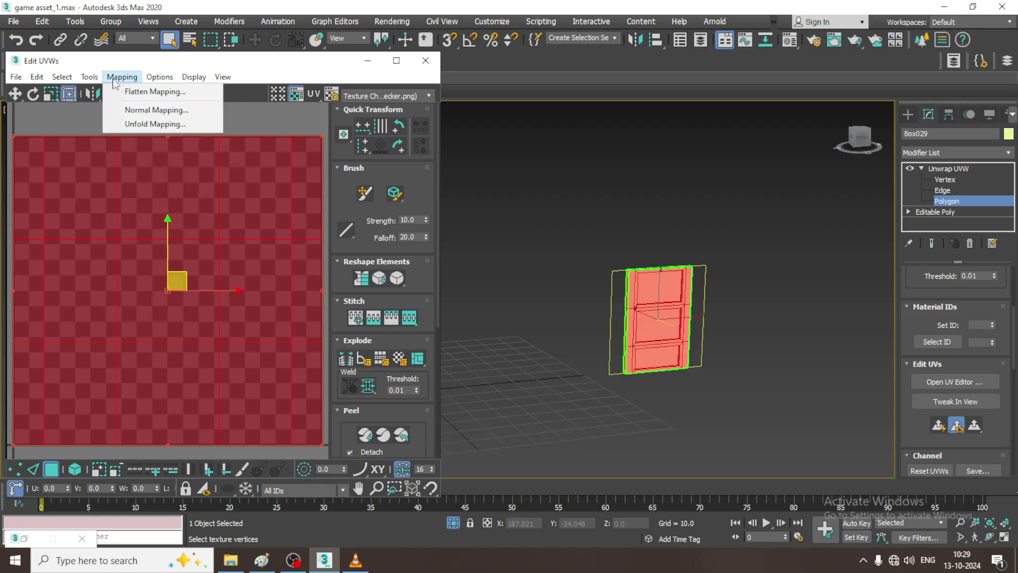
left_click(147, 125)
left_click(177, 48)
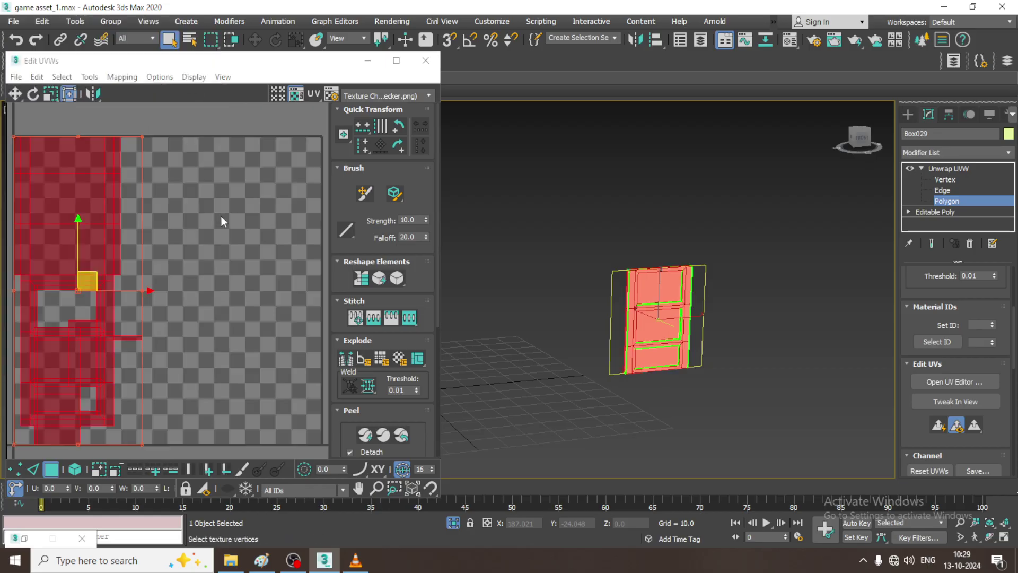
- Pack the window panel's UVs with Non-Convex packing and 0.001 padding, keeping clusters normalized and rescaled
middle_click_drag(173, 243, 248, 234)
left_click(318, 241)
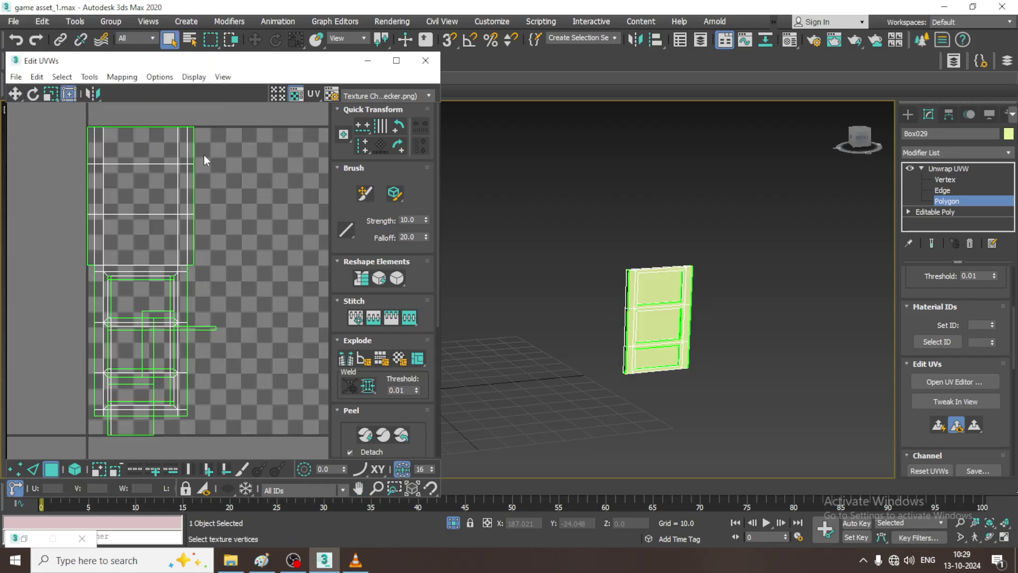
left_click(90, 76)
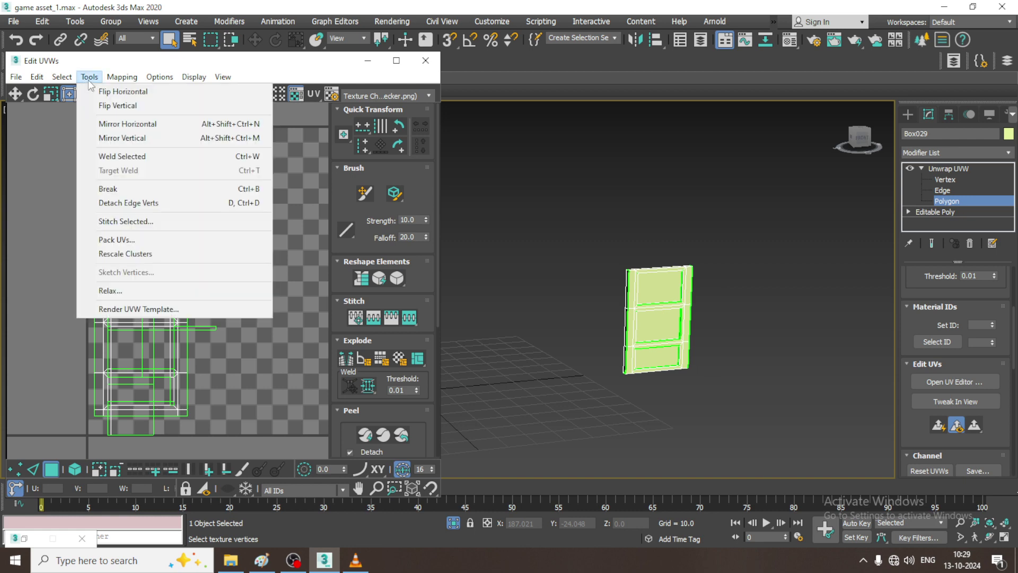
left_click(177, 239)
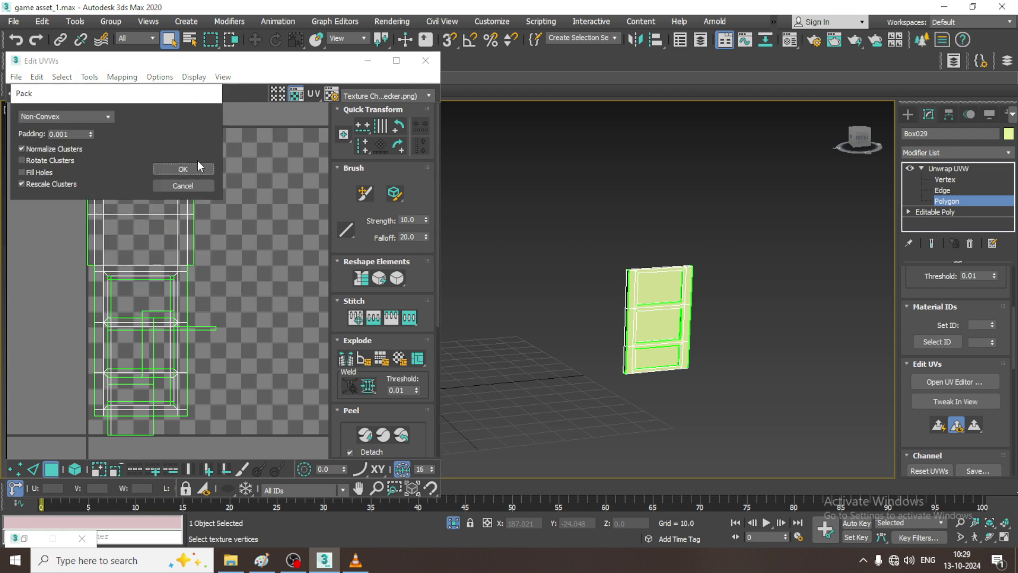
left_click(197, 167)
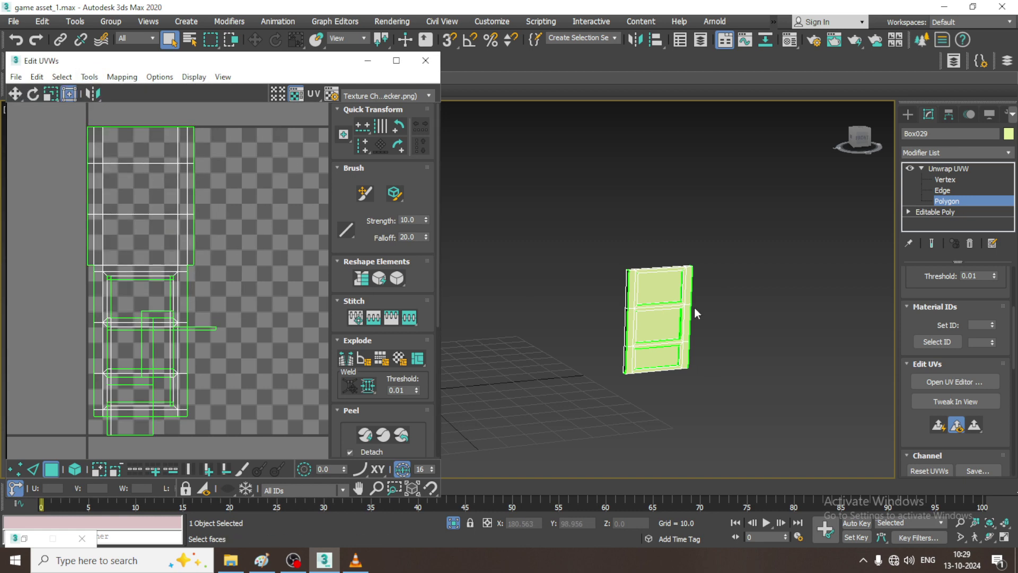
- Assign the checker material to the window panel, end its isolation and leave polygon editing
key("m")
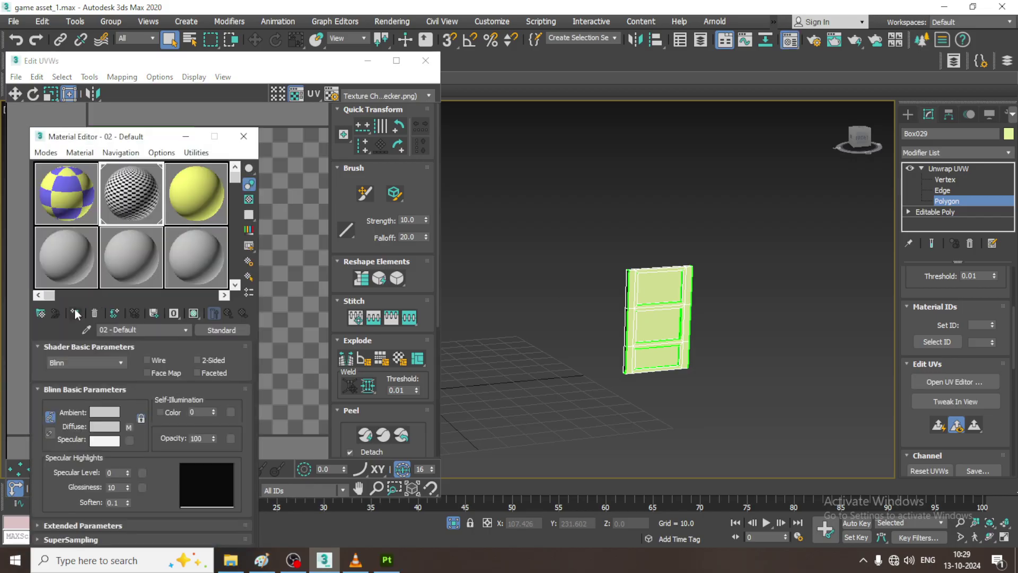
left_click(75, 313)
right_click(666, 209)
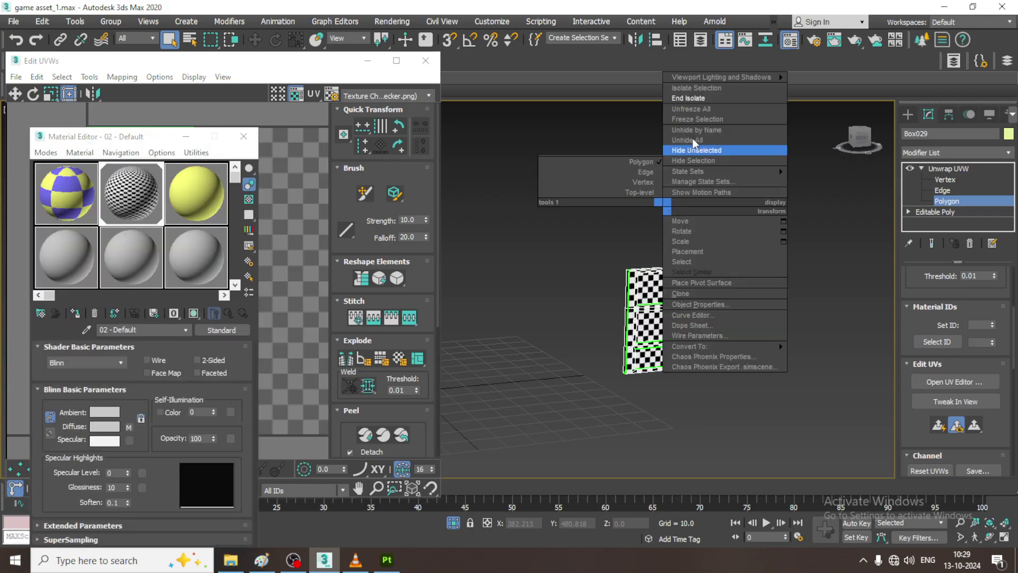
left_click(702, 96)
middle_click_drag(727, 278, 701, 307)
left_click(958, 200)
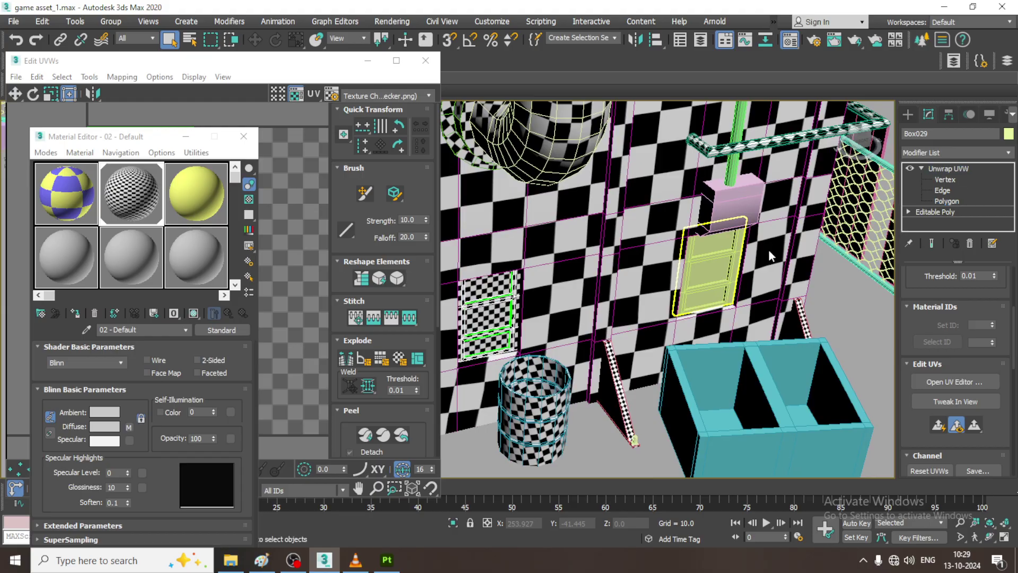
- Add an Unwrap UVW modifier to the second yellow-green window panel, below the pink box on the annex wall
left_click(721, 255)
left_click(722, 256)
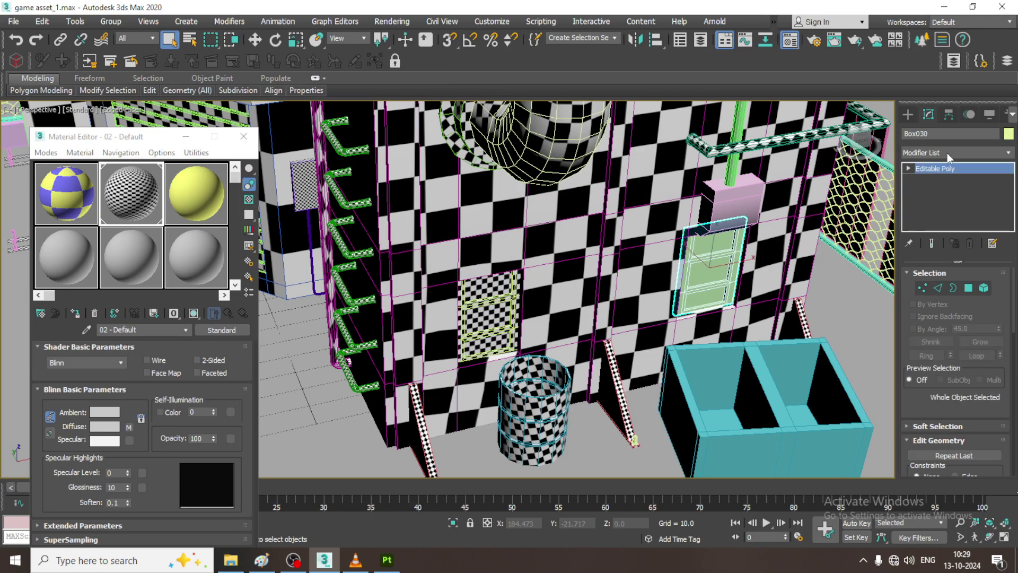
left_click(947, 153)
key("u")
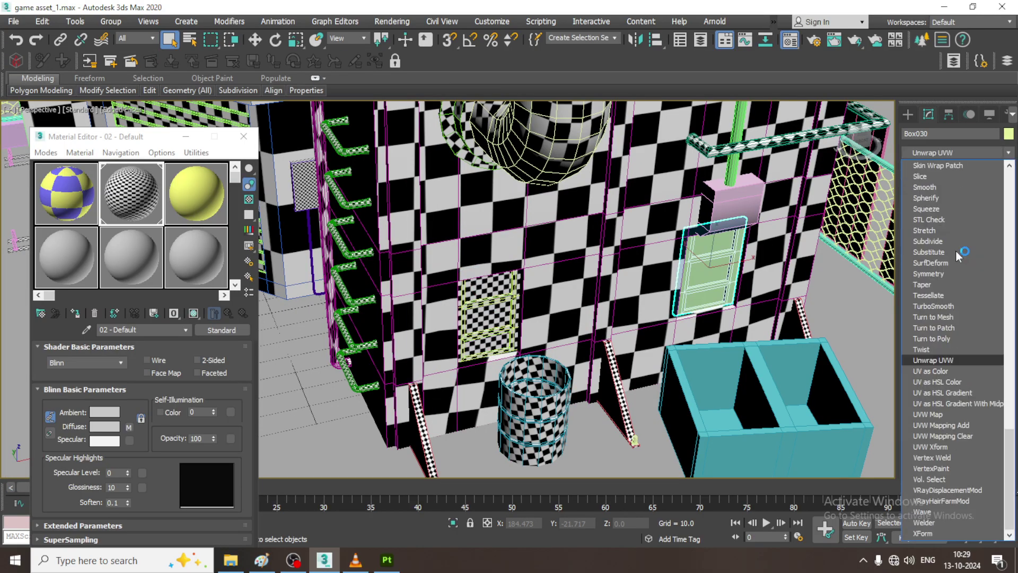
left_click(942, 361)
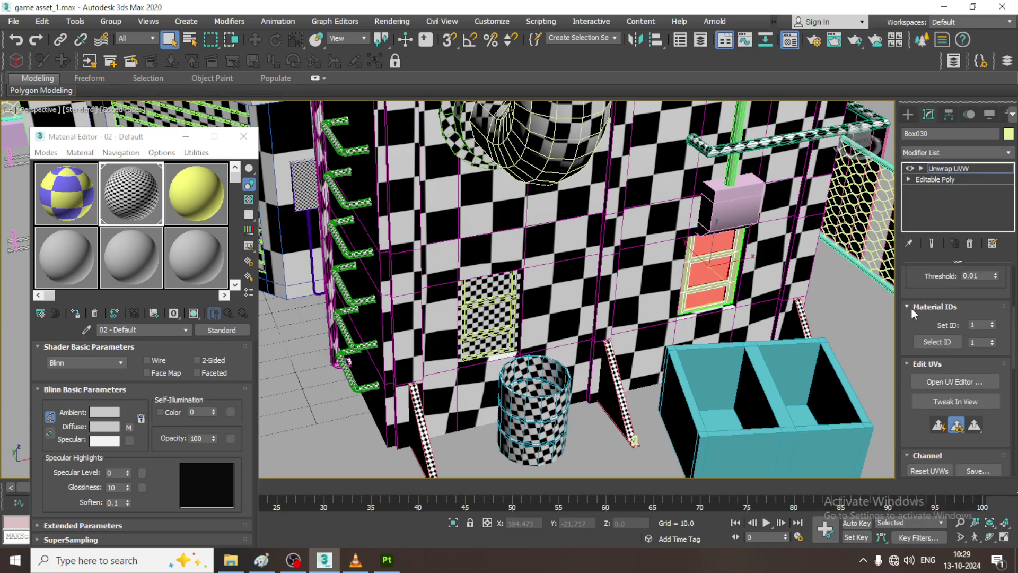
- Turn off element selection, select all polygons of the second window panel and open the UV editor
scroll(912, 313, "up", 3)
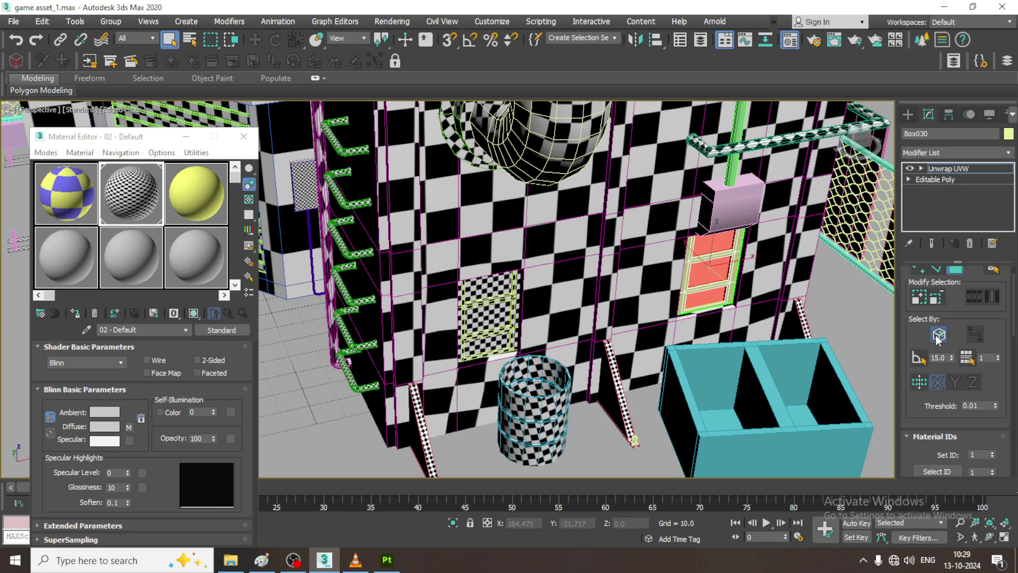
left_click_drag(871, 457, 876, 441)
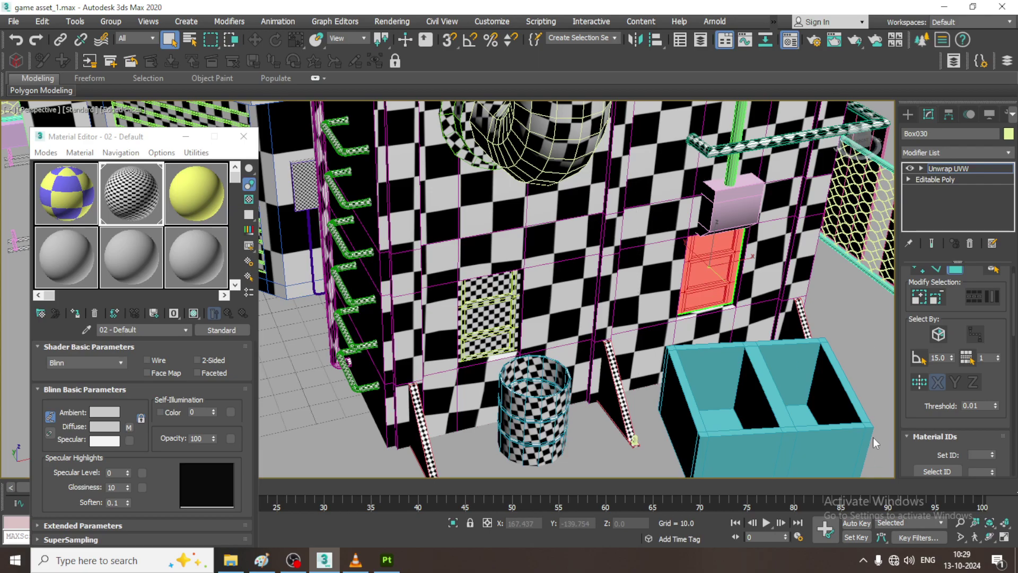
key("F3")
key("F3")
left_click(921, 169)
left_click(921, 169)
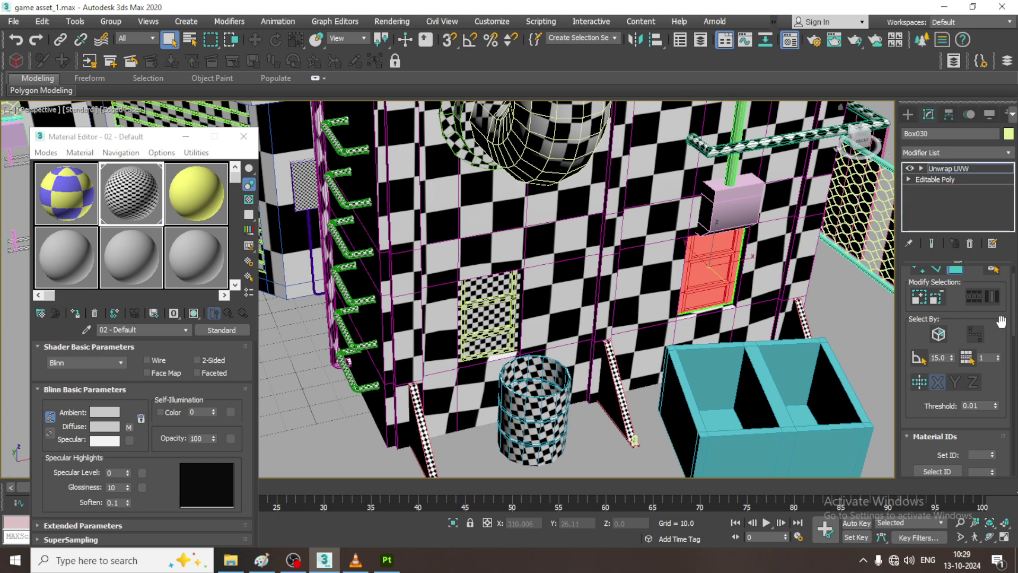
left_click_drag(920, 411, 911, 218)
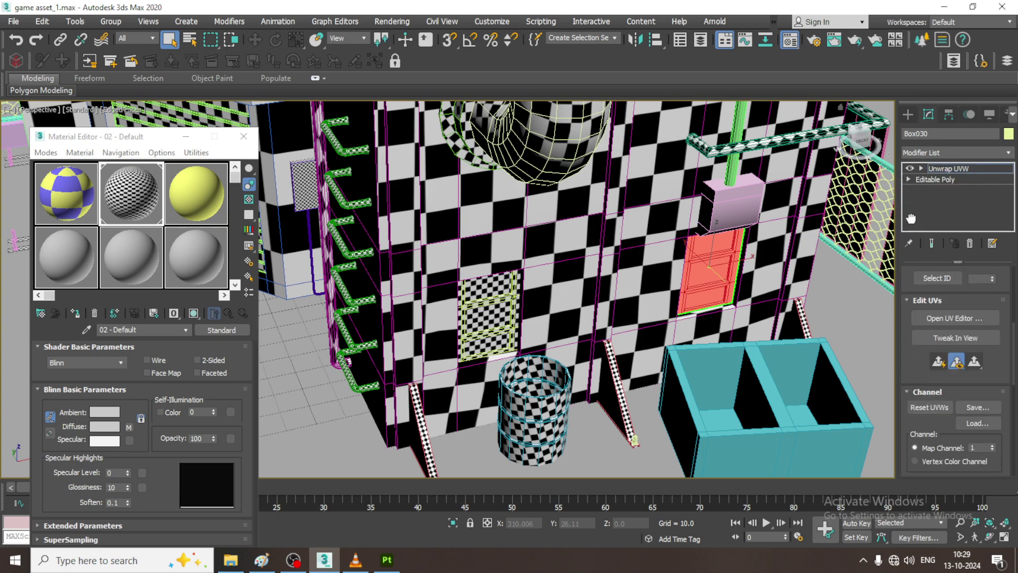
left_click(973, 318)
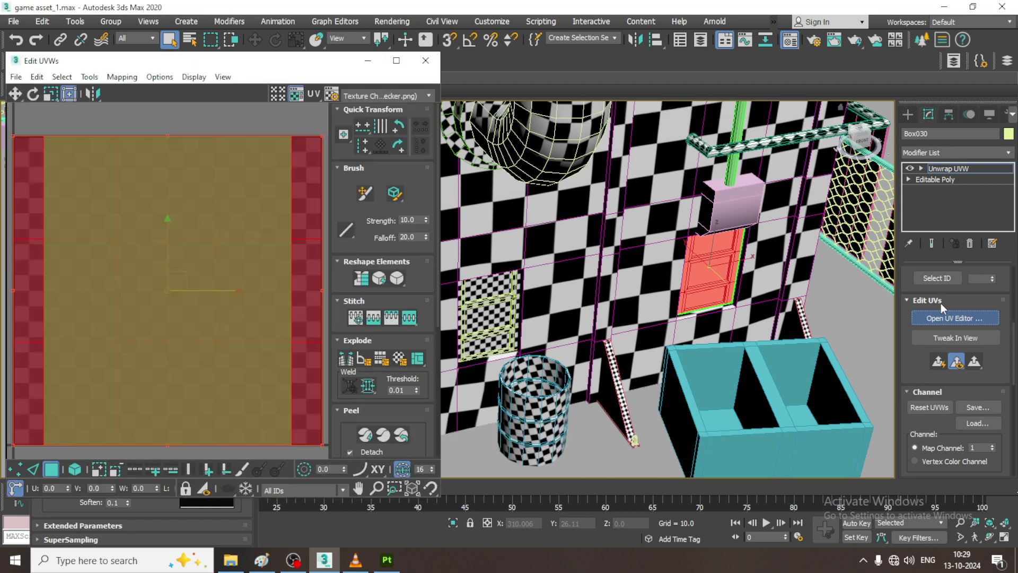
- Apply Unfold Mapping to the second window panel with Walk to closest face and Normalize Clusters
left_click(130, 80)
left_click(157, 123)
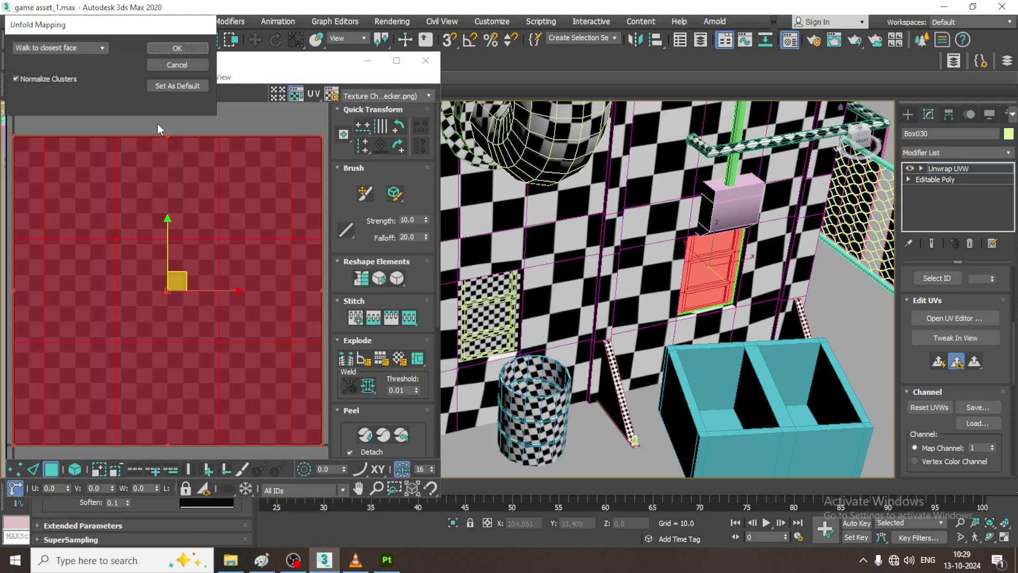
left_click(177, 49)
- Pack the second window panel's UVs as Non-Convex with 0.001 padding, dismiss the Substance 3D Painter warning and close the UV editor
scroll(173, 212, "down", 3)
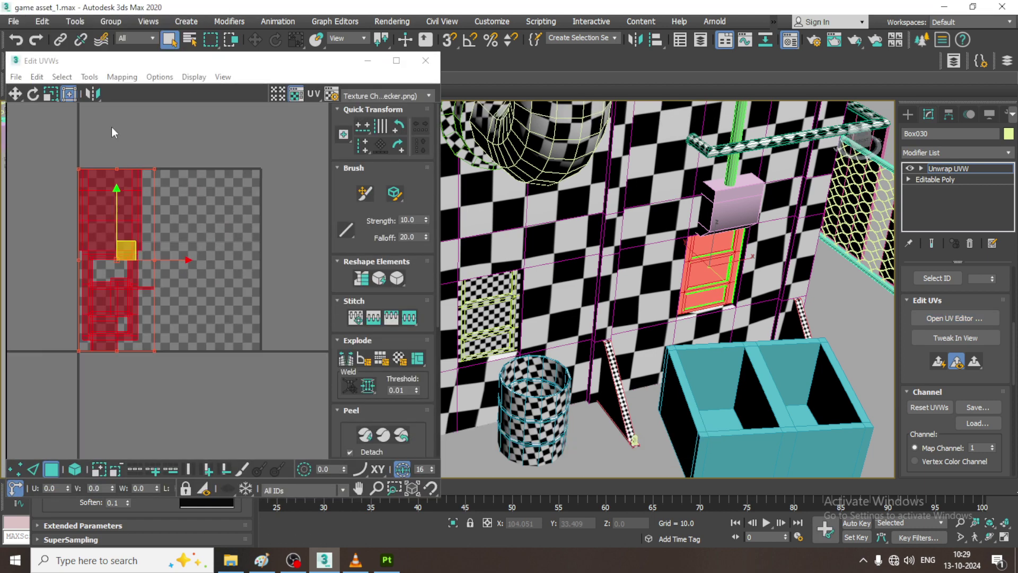
left_click(89, 77)
left_click(117, 240)
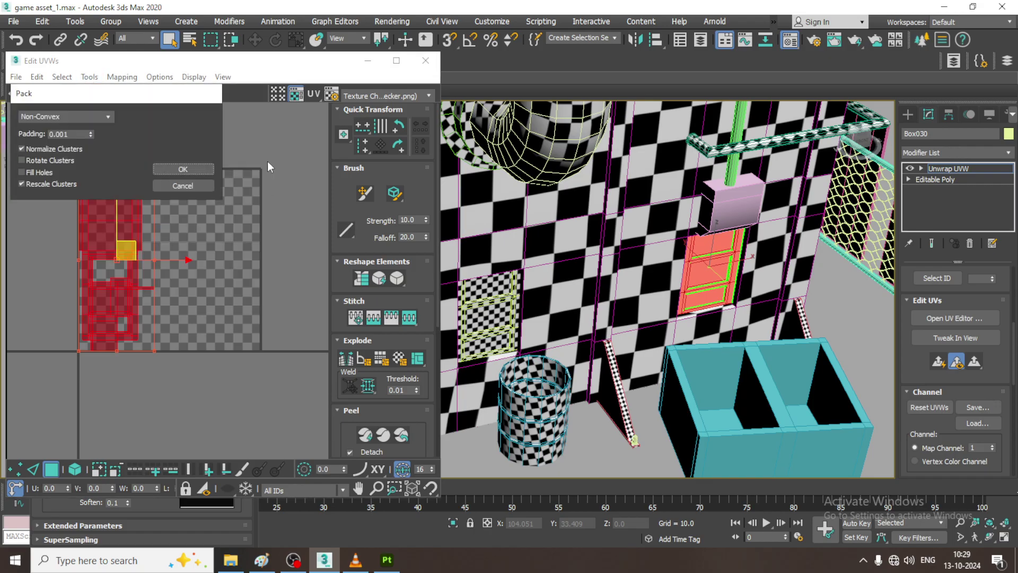
left_click(183, 170)
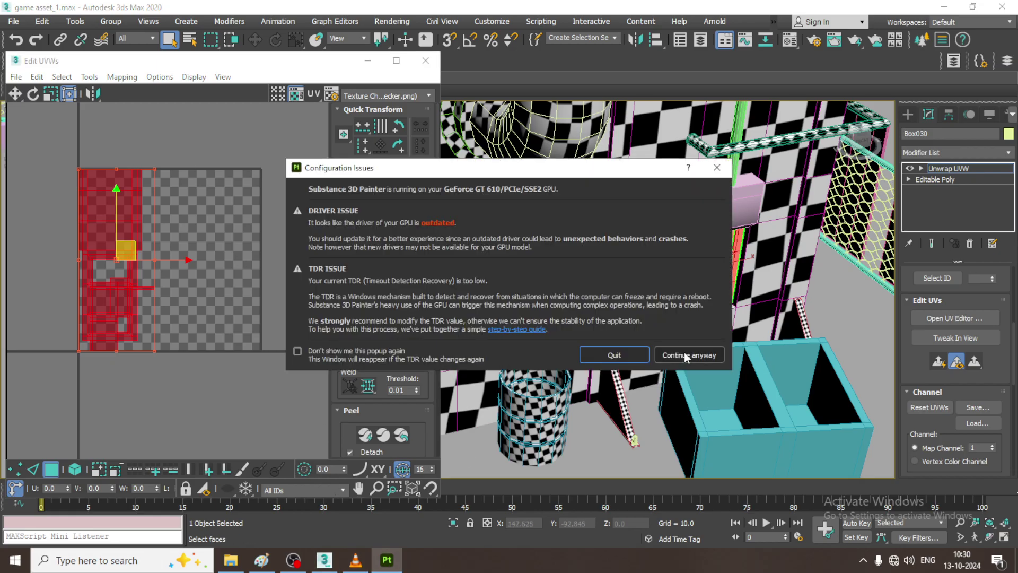
left_click(687, 356)
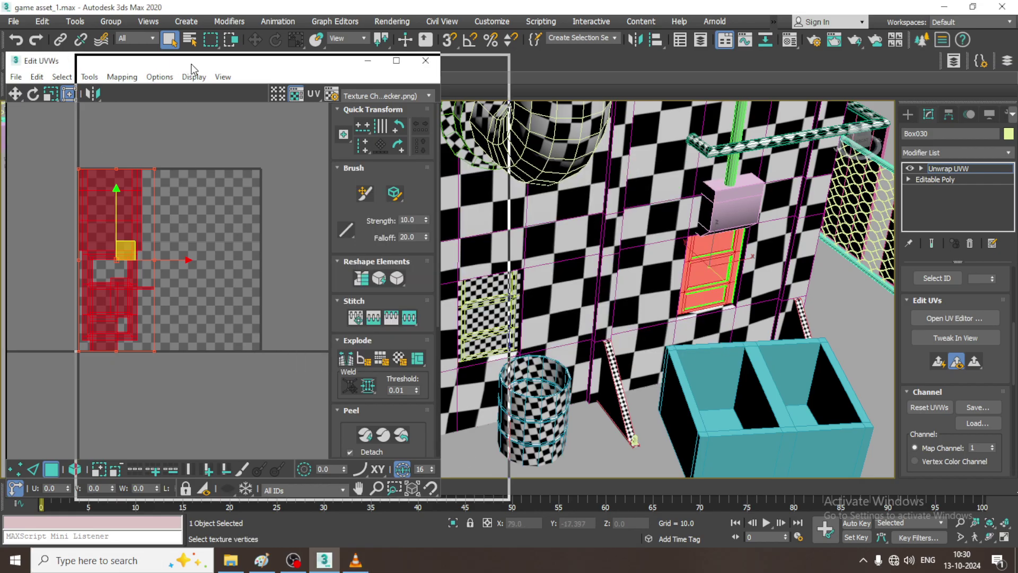
left_click_drag(192, 65, 197, 70)
left_click(442, 67)
- Assign the checker material to the second window panel and leave polygon editing
key("m")
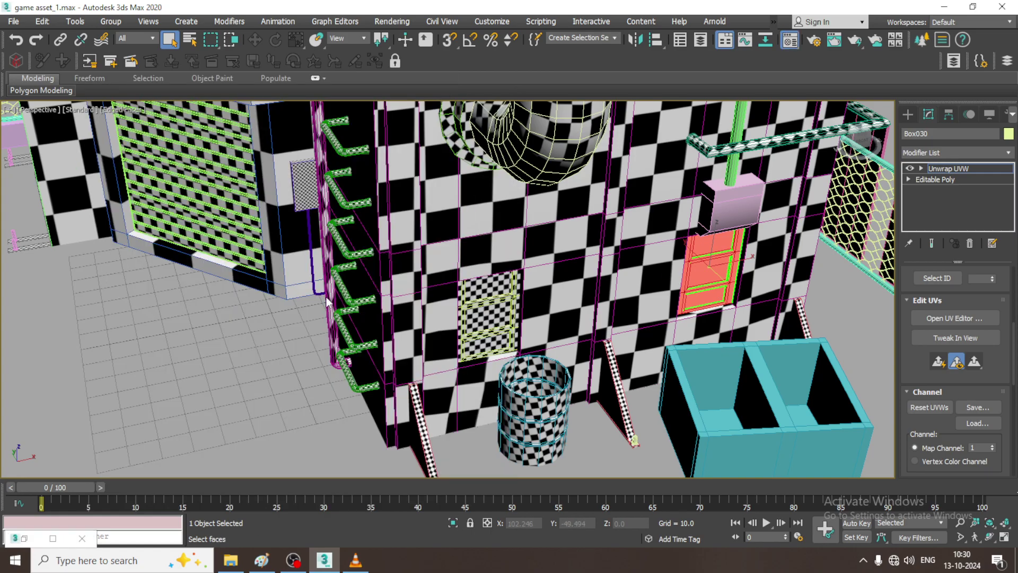
key("m")
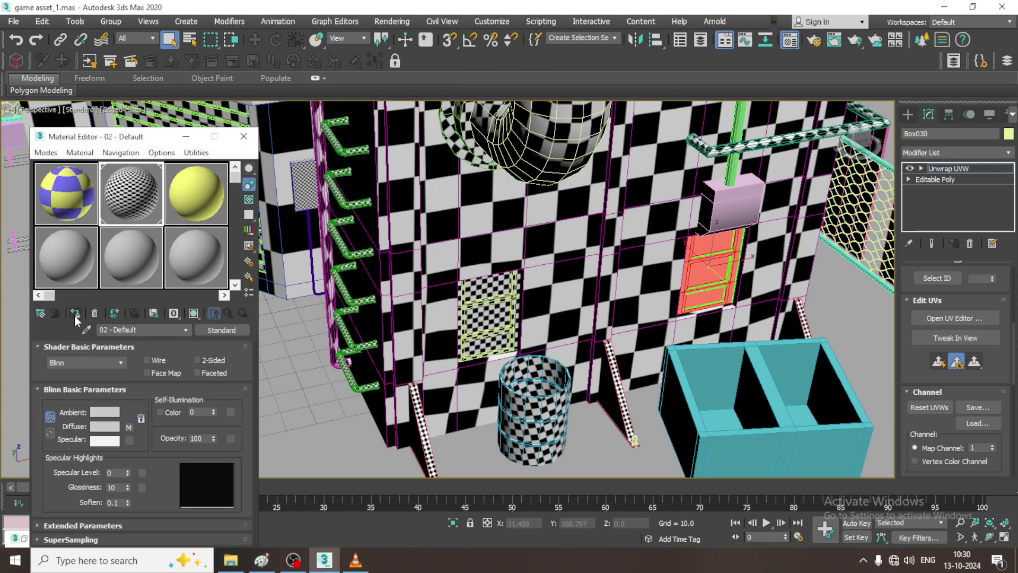
left_click(76, 314)
left_click(970, 171)
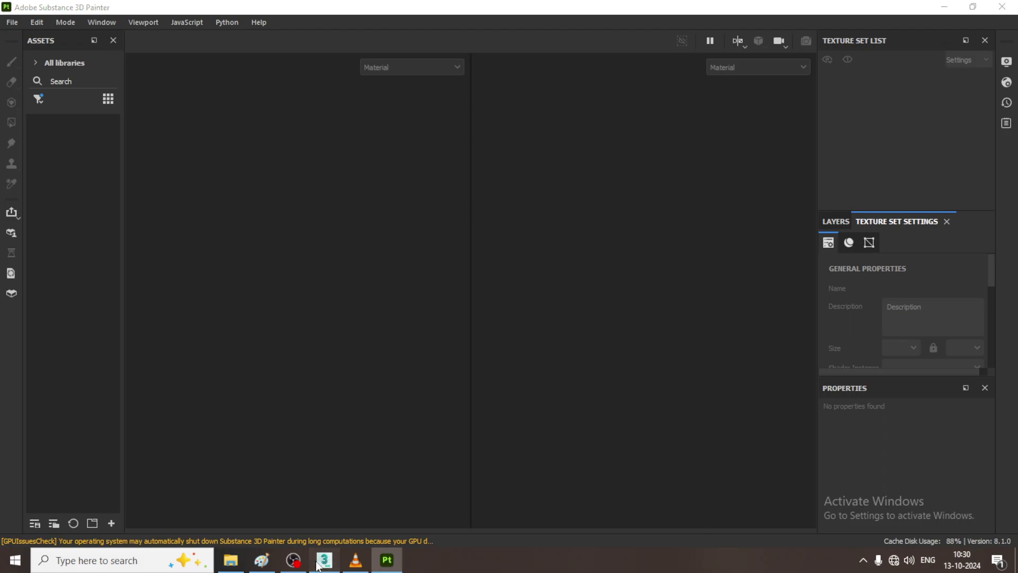
- Switch back to 3ds Max and delete the two untextured blue barrels under the checkered canopy
left_click(319, 564)
scroll(598, 224, "down", 5)
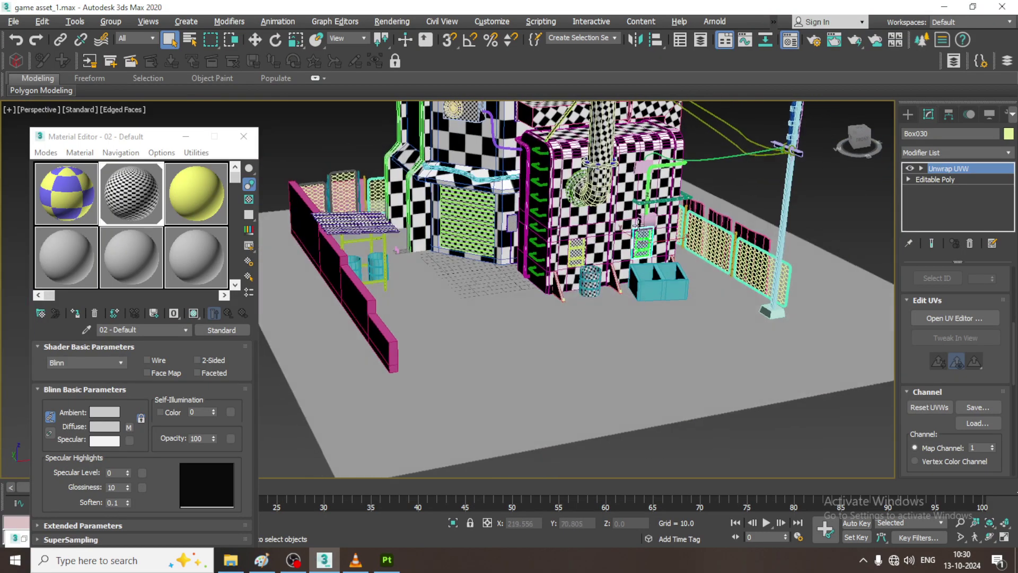
middle_click_drag(598, 223, 615, 254)
scroll(490, 340, "up", 4)
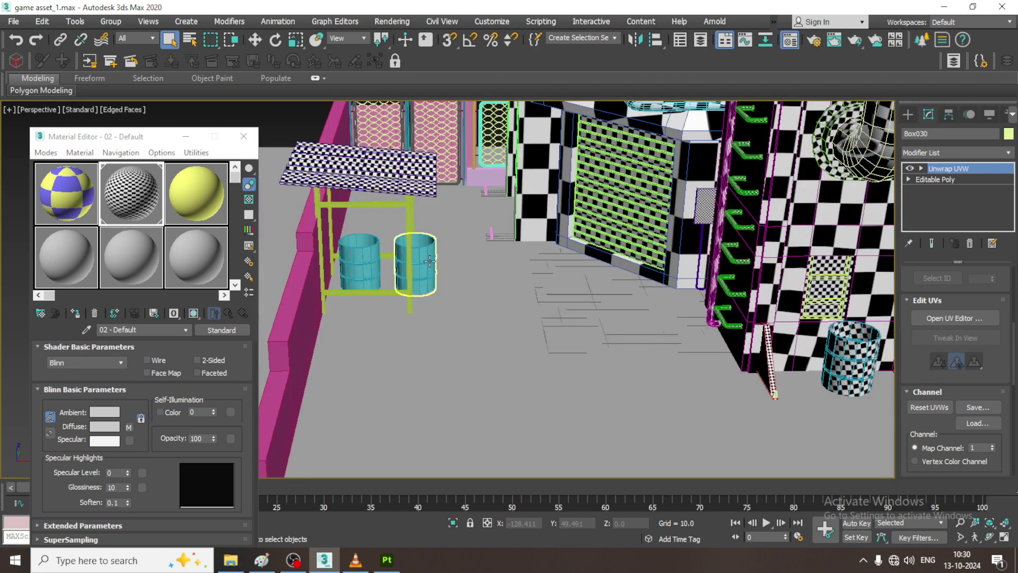
left_click(429, 260)
key("Delete")
left_click(359, 261)
key("Delete")
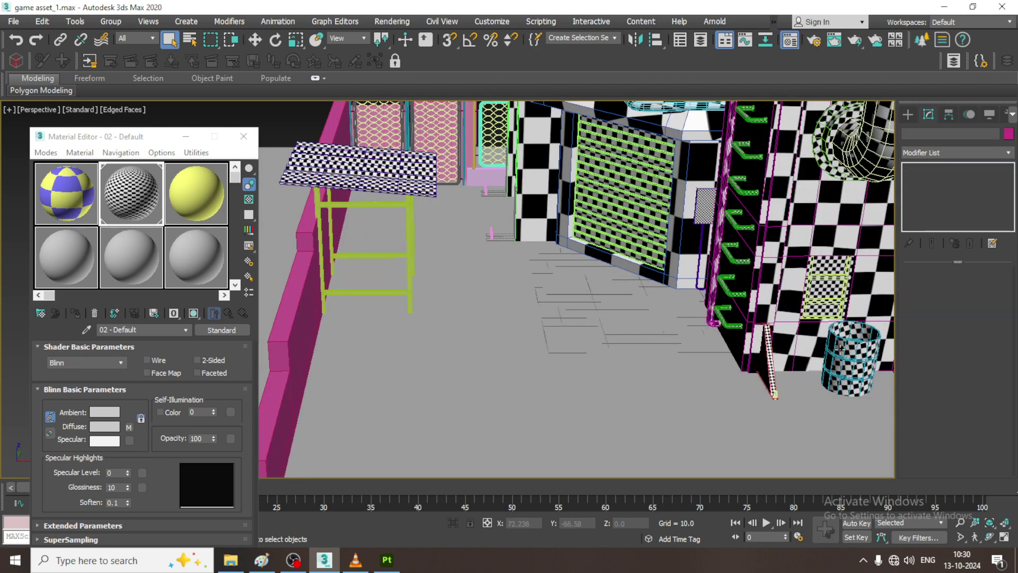
- Clone the checkered barrel beside the annex wall along X to the open ground near the pink boundary wall
left_click(840, 347)
key("w")
scroll(841, 342, "down", 3)
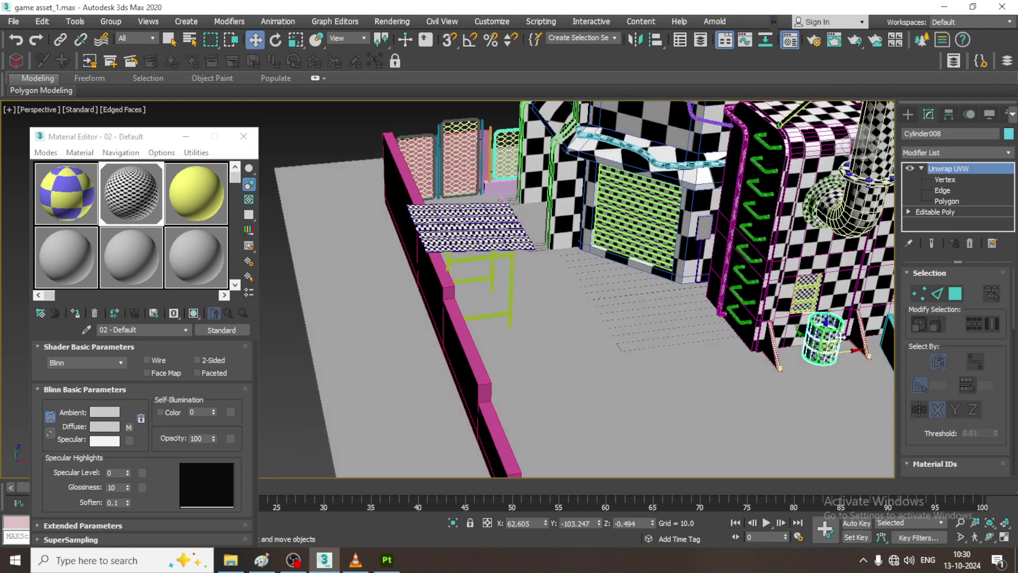
left_click(718, 353)
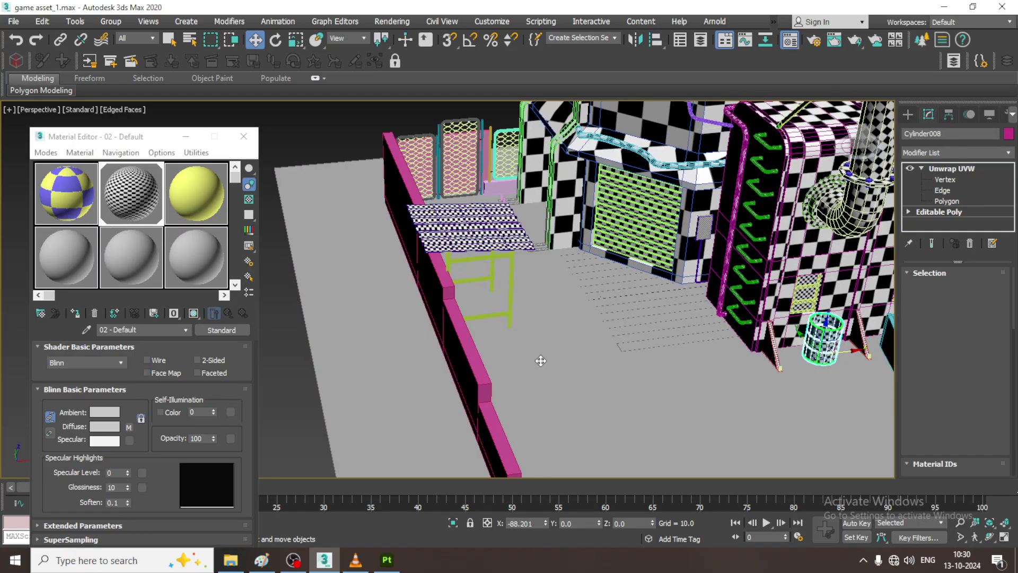
left_click_drag(540, 361, 522, 377, "shift")
key("Return")
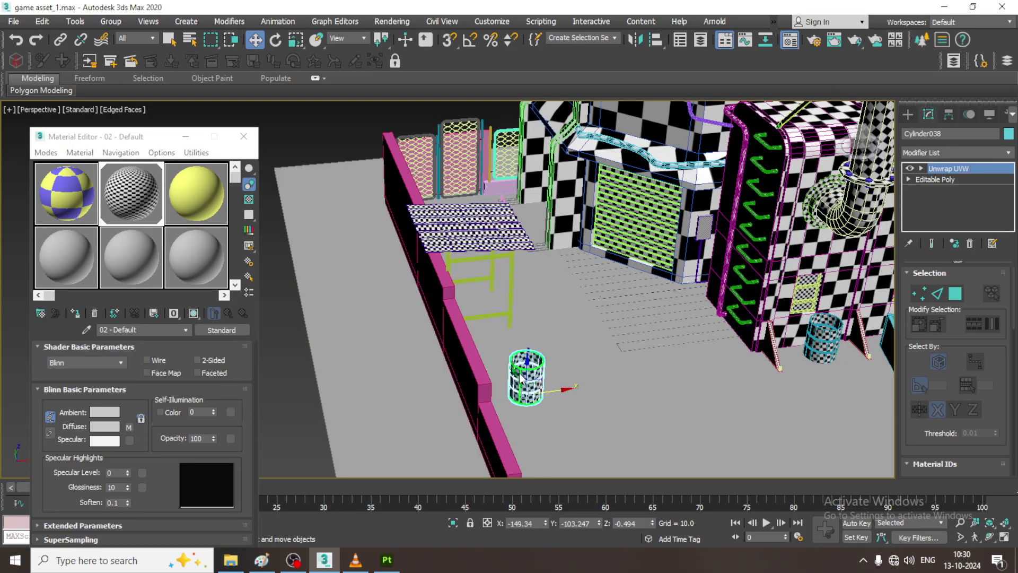
- Move the cloned barrel along Y and X into the place of the first deleted barrel under the canopy frame
middle_click_drag(571, 401, 558, 345, "alt")
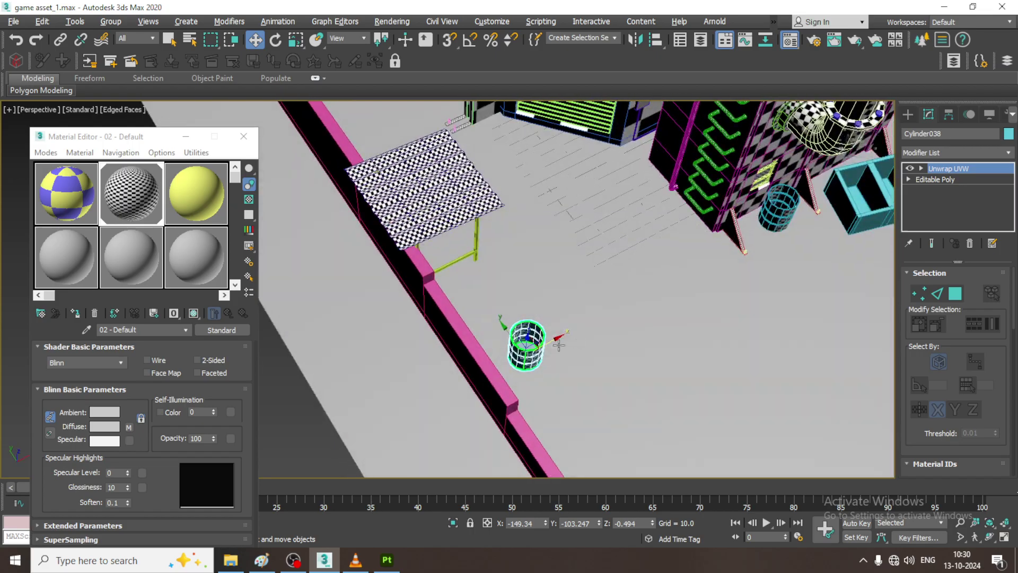
left_click_drag(451, 289, 375, 232)
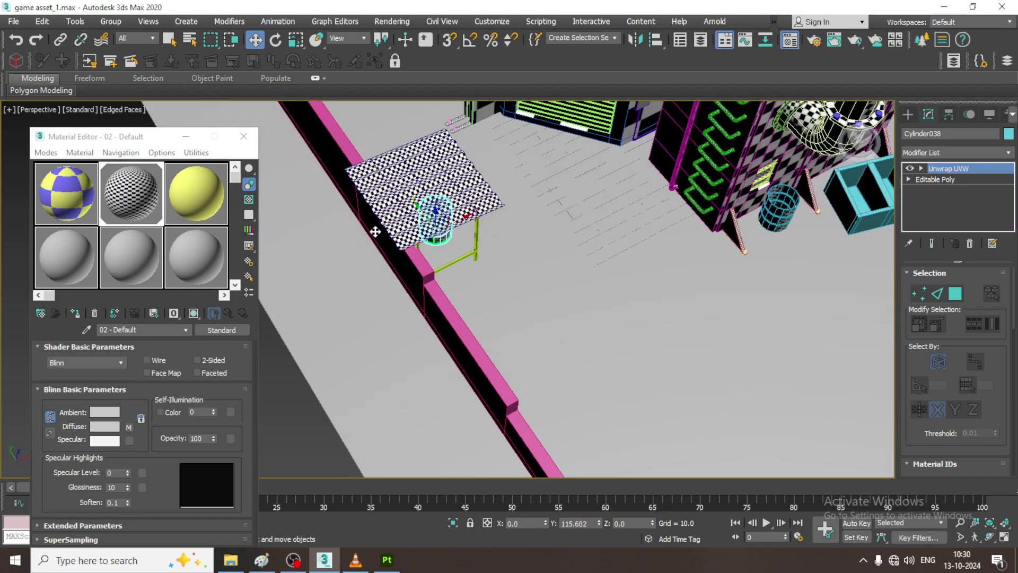
key("z")
scroll(388, 238, "down", 3)
middle_click_drag(387, 237, 466, 313, "alt")
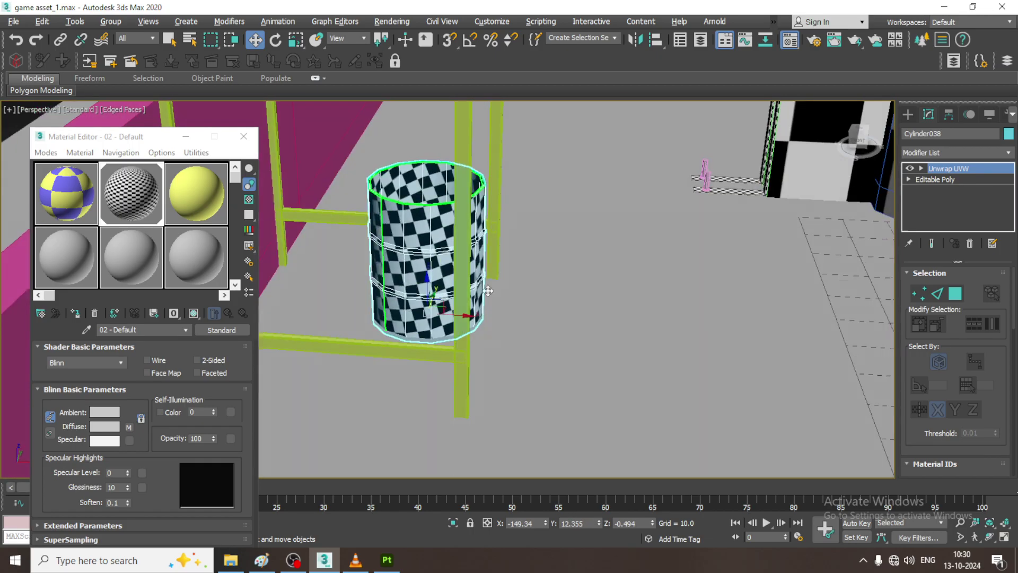
left_click_drag(470, 311, 340, 294)
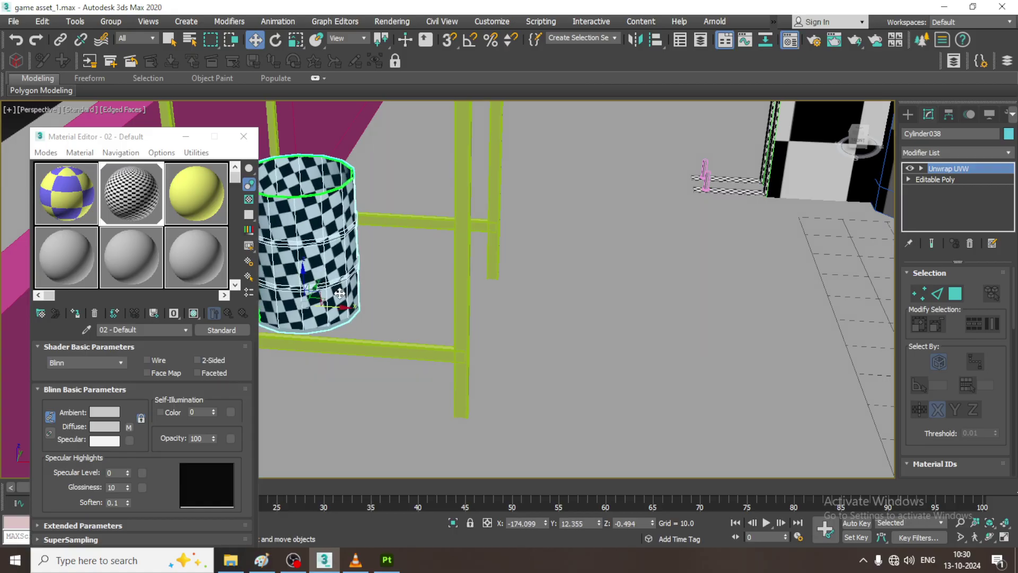
- Clone the checkered barrel under the canopy about 29 units along X into the place of the second deleted barrel
mouse_move(388, 311)
middle_mouse_down("alt")
mouse_move(353, 290)
mouse_move(385, 309)
middle_mouse_up("alt")
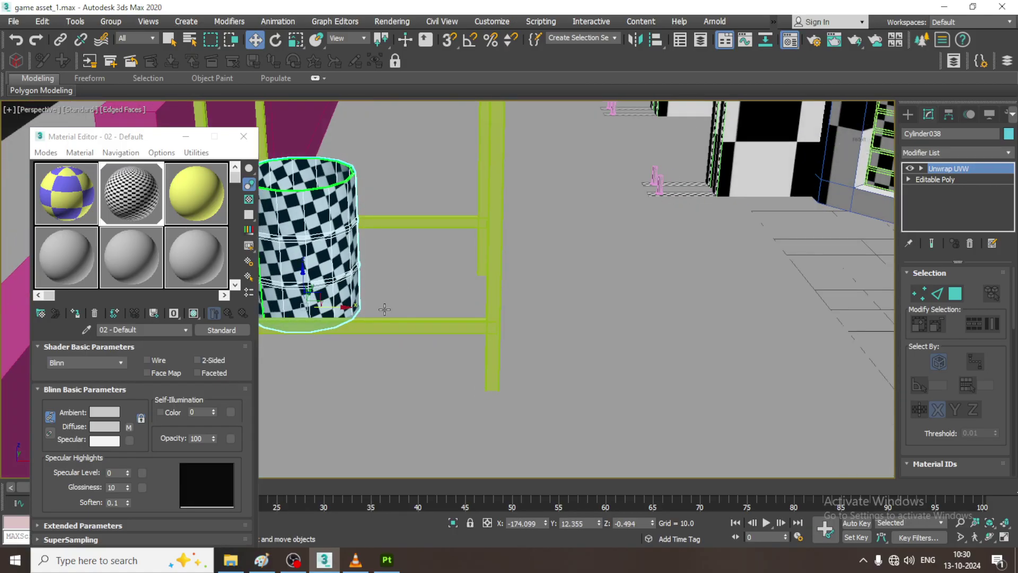
left_click_drag(339, 307, 477, 311, "shift")
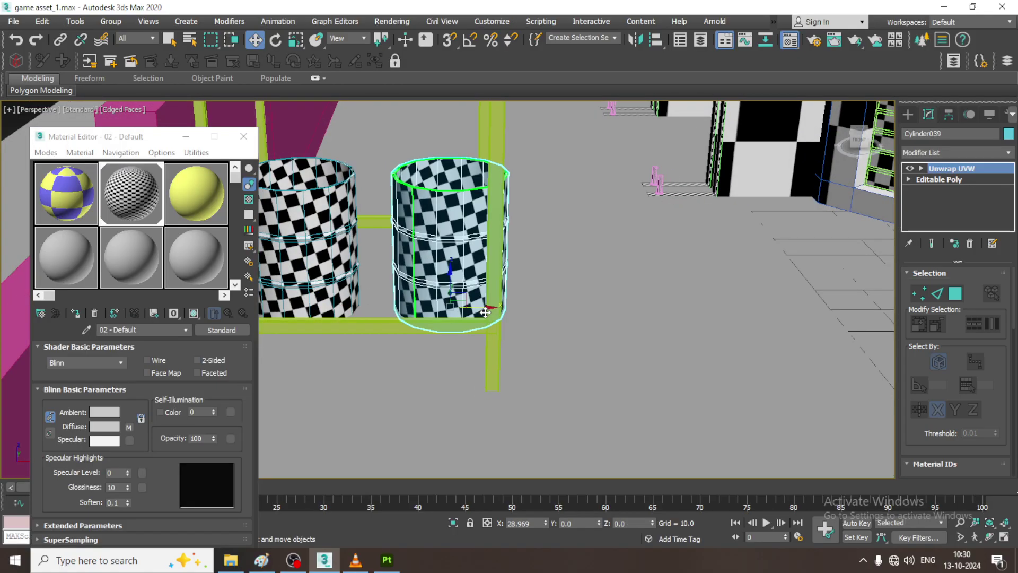
left_click(505, 333)
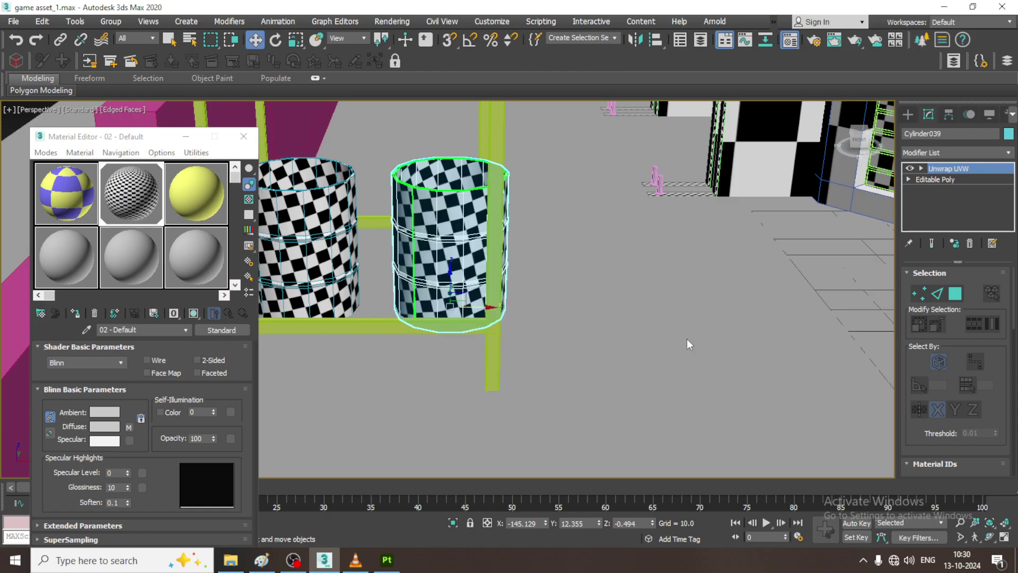
- Add an Unwrap UVW modifier to the ground plane beneath the building
left_click(687, 344)
scroll(672, 278, "down", 5)
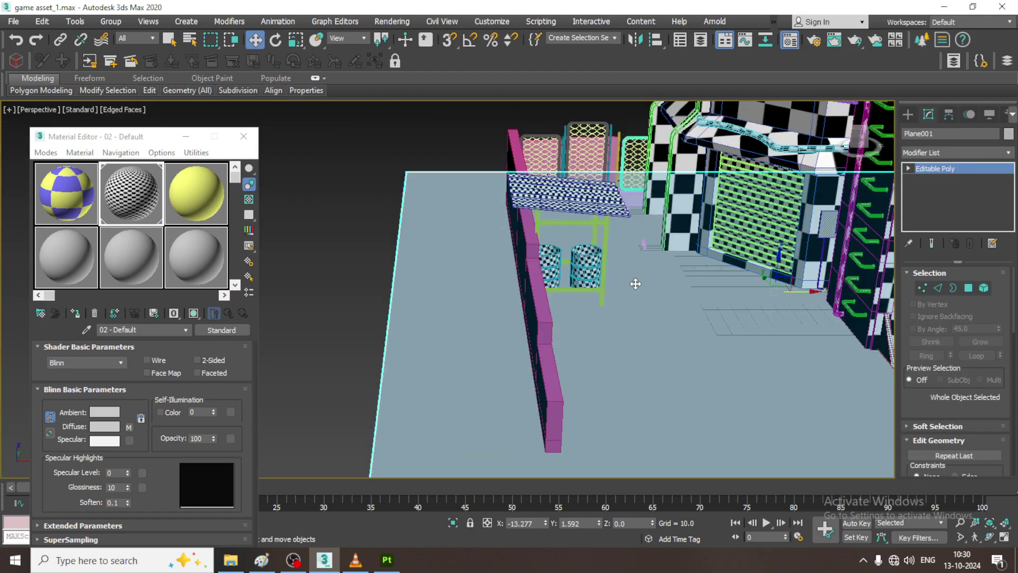
mouse_move(409, 285)
middle_mouse_down()
mouse_move(344, 285)
mouse_move(416, 281)
middle_mouse_up()
scroll(343, 284, "down", 5)
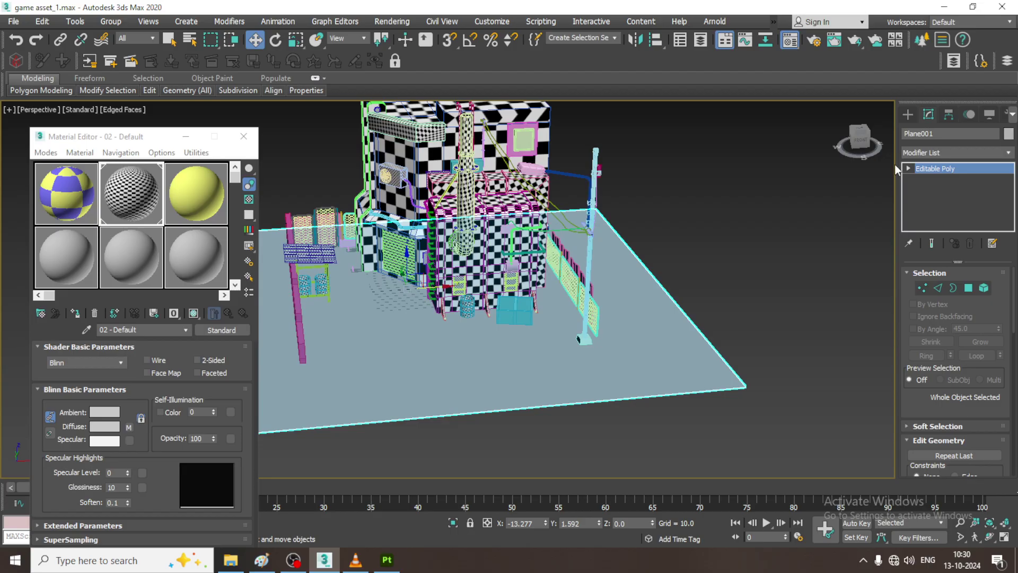
left_click(956, 152)
key("u")
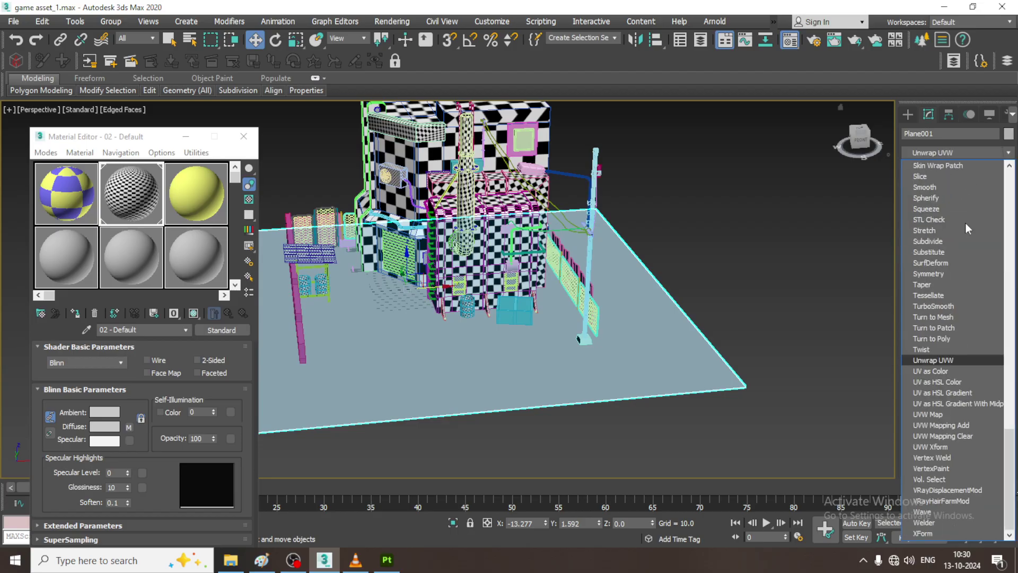
left_click(952, 356)
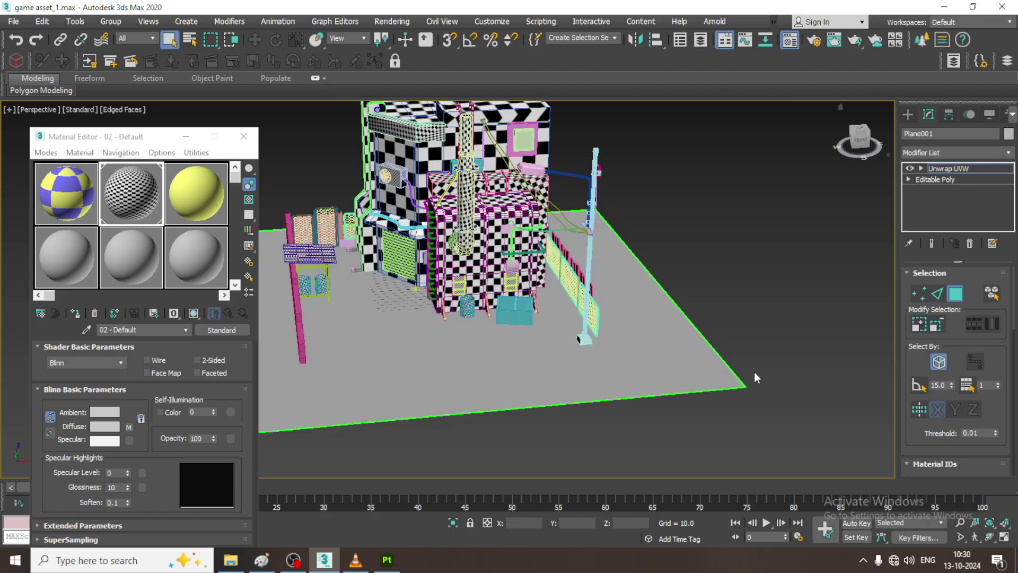
- Select the ground plane's polygons and pack their UVs with Non-Convex packing, 0.001 padding, and clusters normalized and rescaled
middle_click_drag(755, 376, 884, 347)
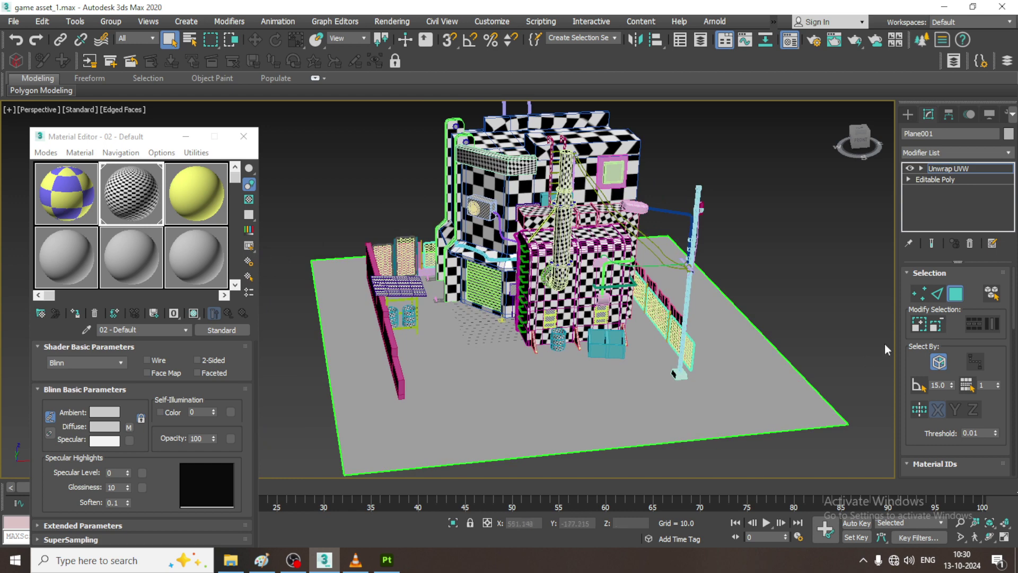
left_click(921, 169)
left_click(946, 201)
left_click(568, 392)
scroll(955, 472, "down", 5)
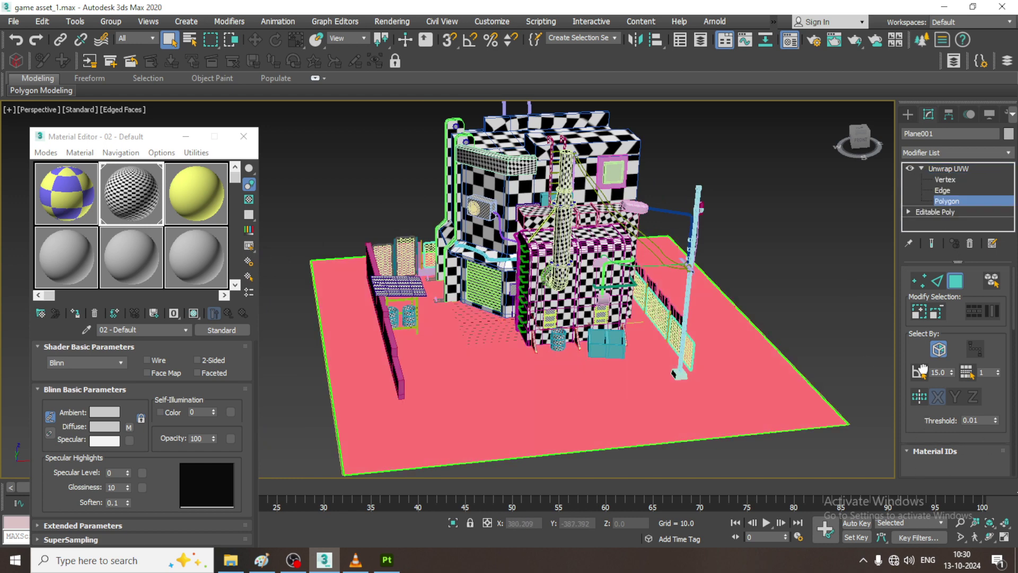
left_click(954, 384)
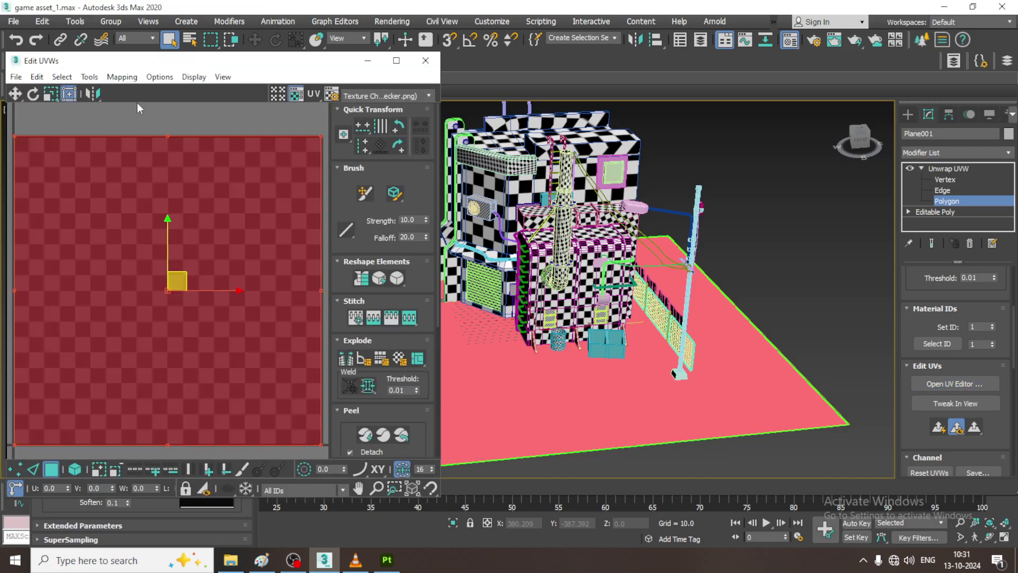
left_click(97, 78)
left_click(124, 240)
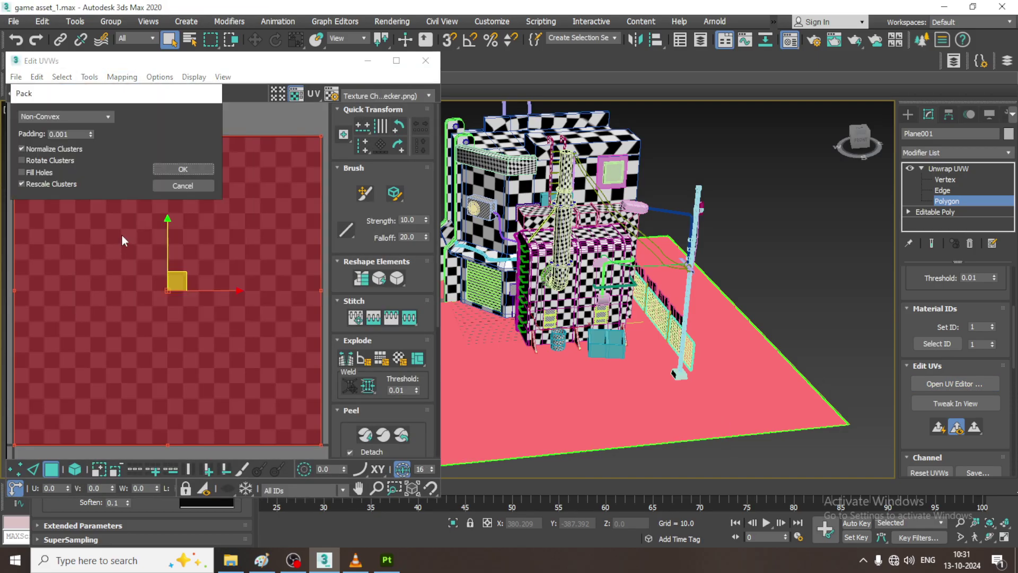
left_click(171, 170)
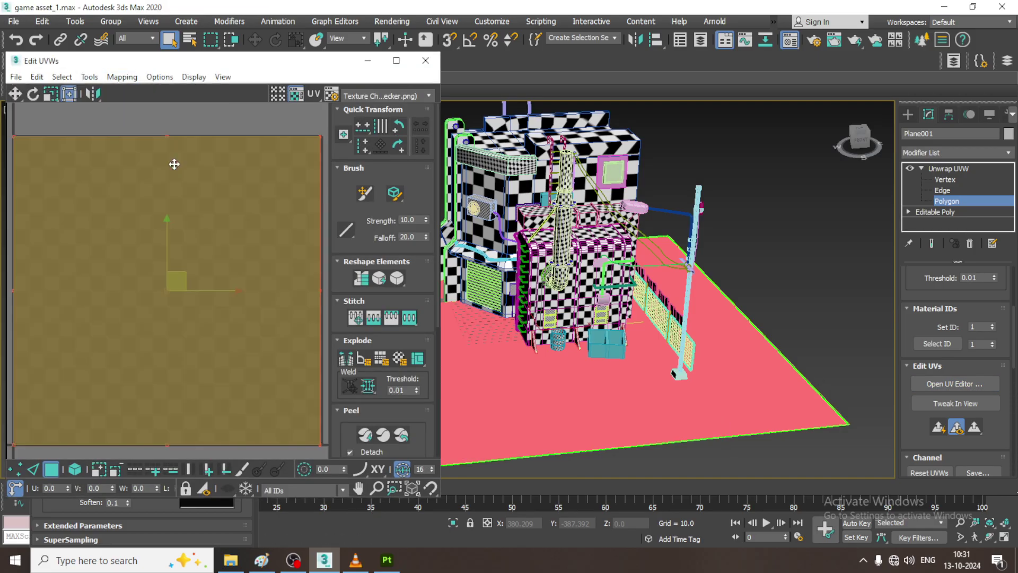
- Put the UV editor away, assign the checker material to the ground plane and leave polygon editing
left_click(368, 60)
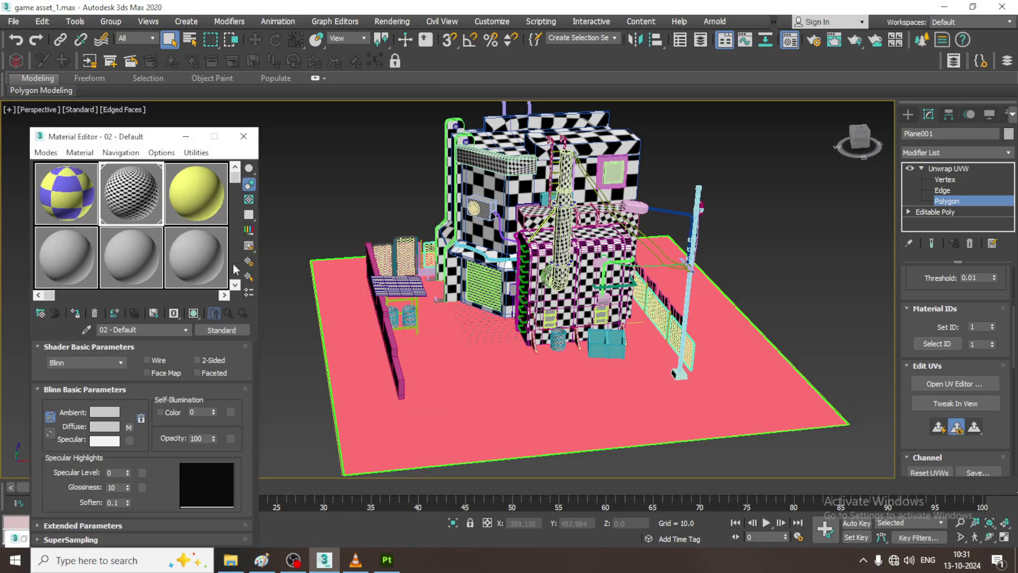
left_click(75, 314)
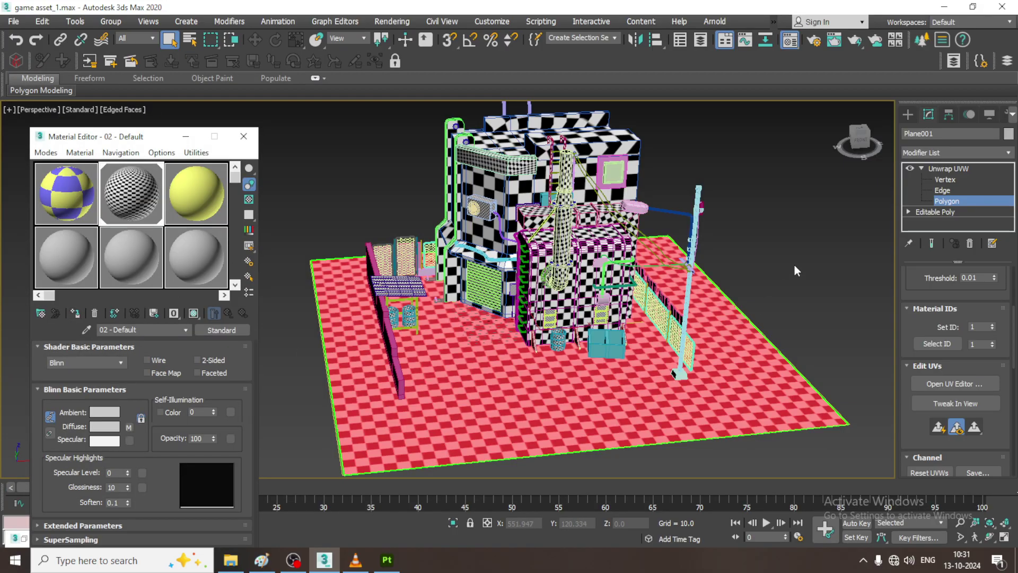
left_click(815, 262)
left_click(957, 167)
- Add an Unwrap UVW modifier to the small box at the lower end of the green pipe on the annex wall
middle_click_drag(490, 411, 488, 359, "alt")
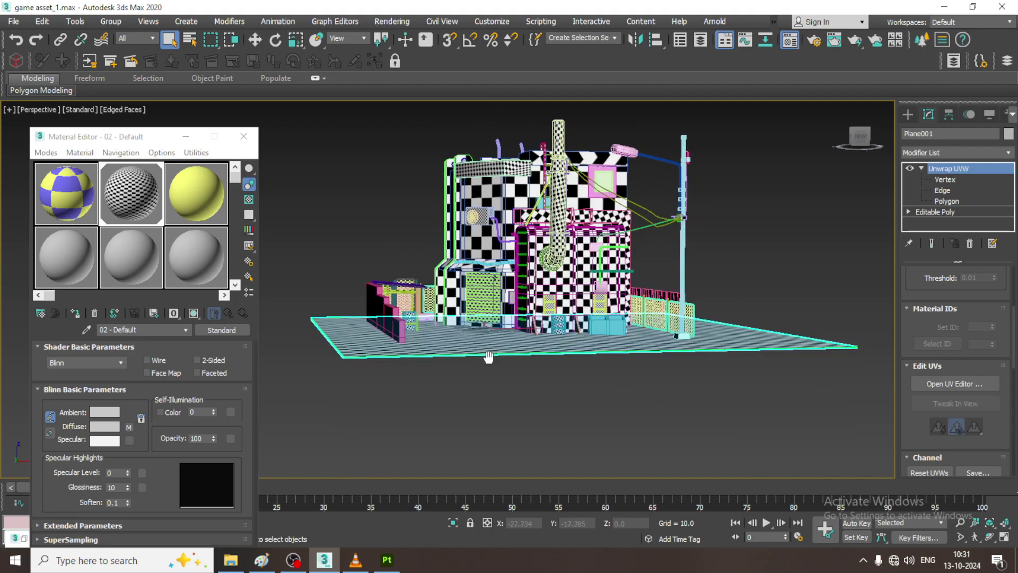
middle_click_drag(488, 260, 451, 311)
scroll(482, 327, "up", 5)
middle_click_drag(704, 303, 653, 333)
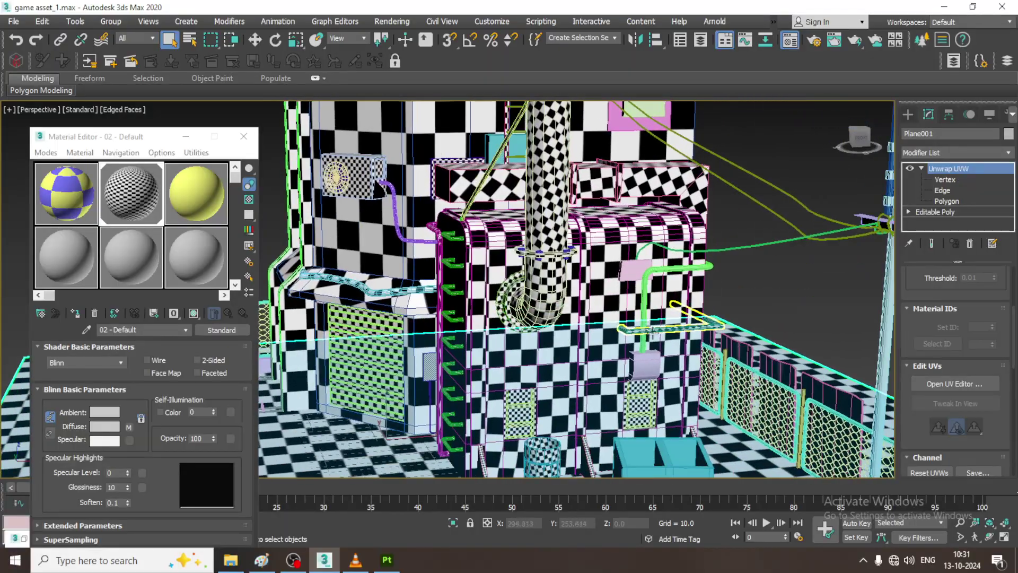
scroll(647, 323, "up", 5)
left_click(613, 445)
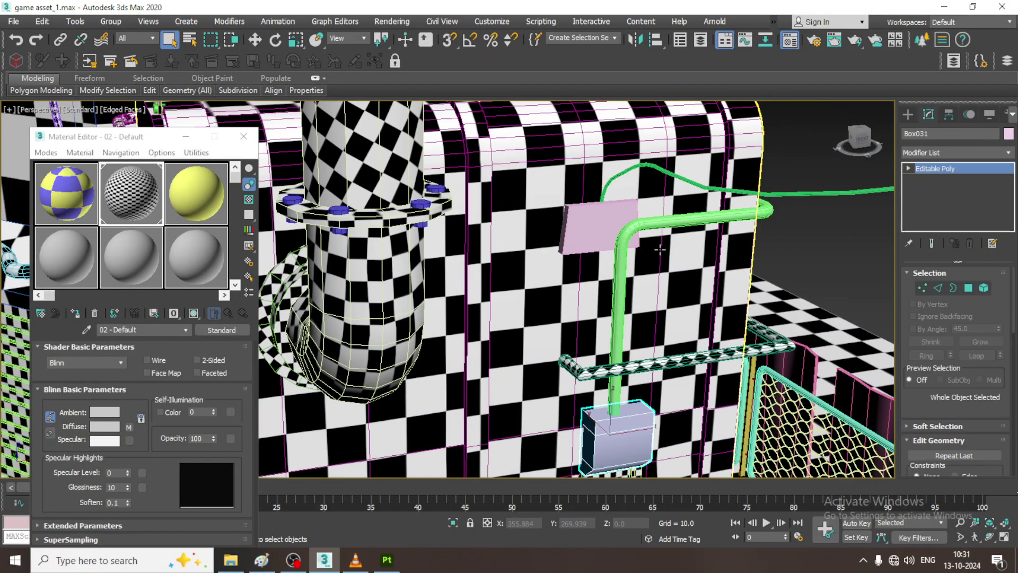
scroll(667, 264, "down", 3)
middle_click_drag(677, 266, 935, 244, "alt")
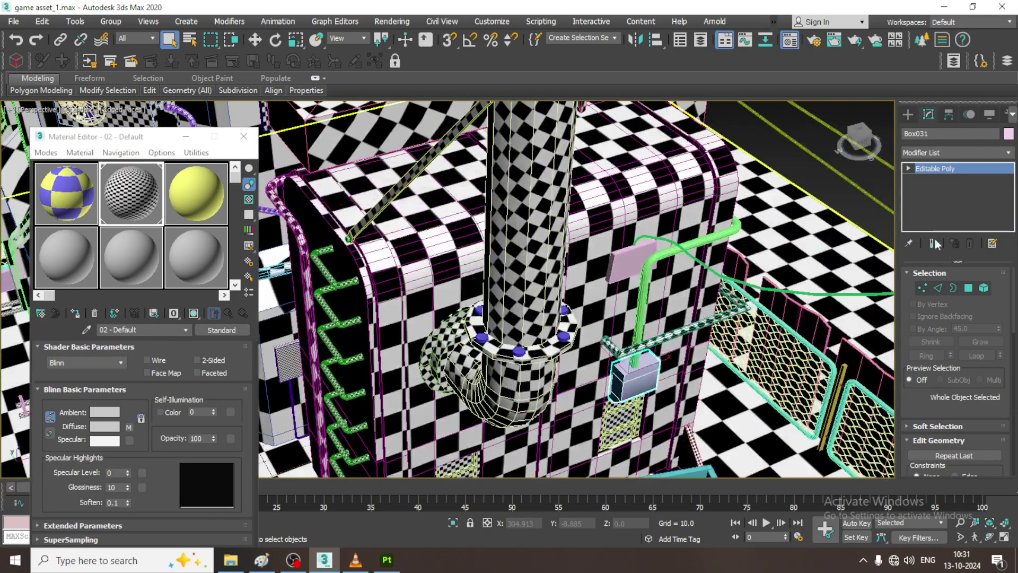
left_click(971, 154)
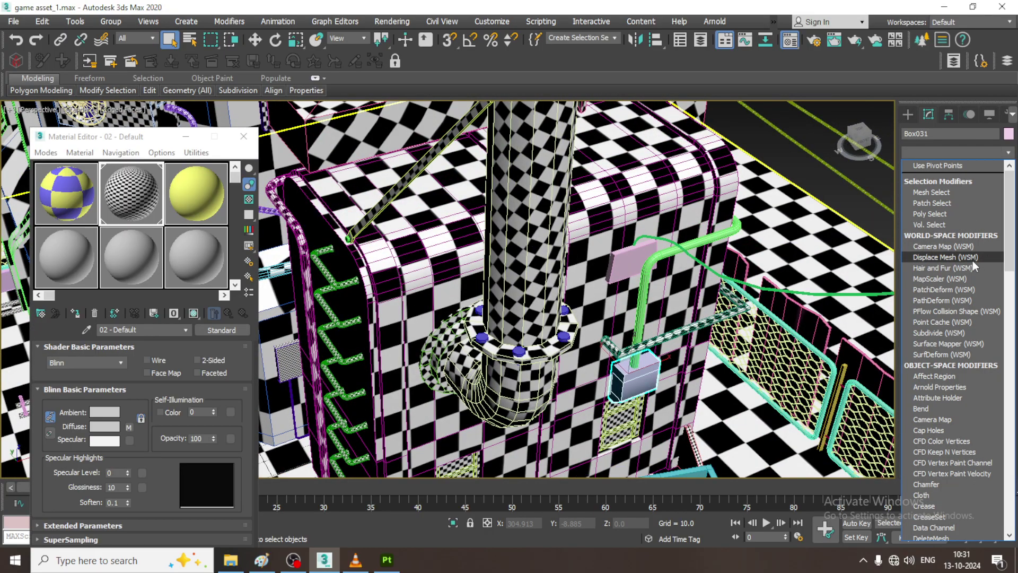
key("u")
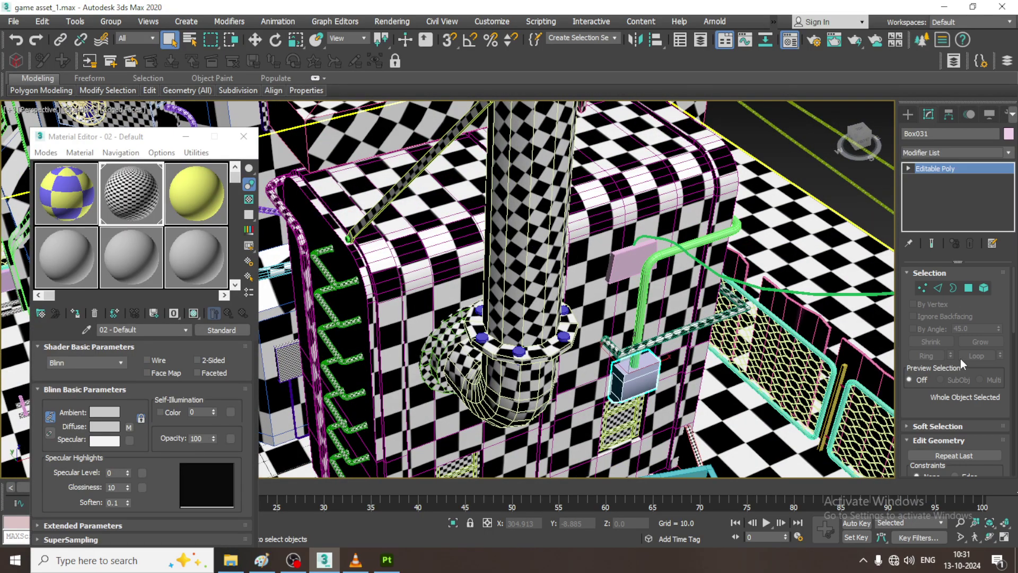
left_click(960, 360)
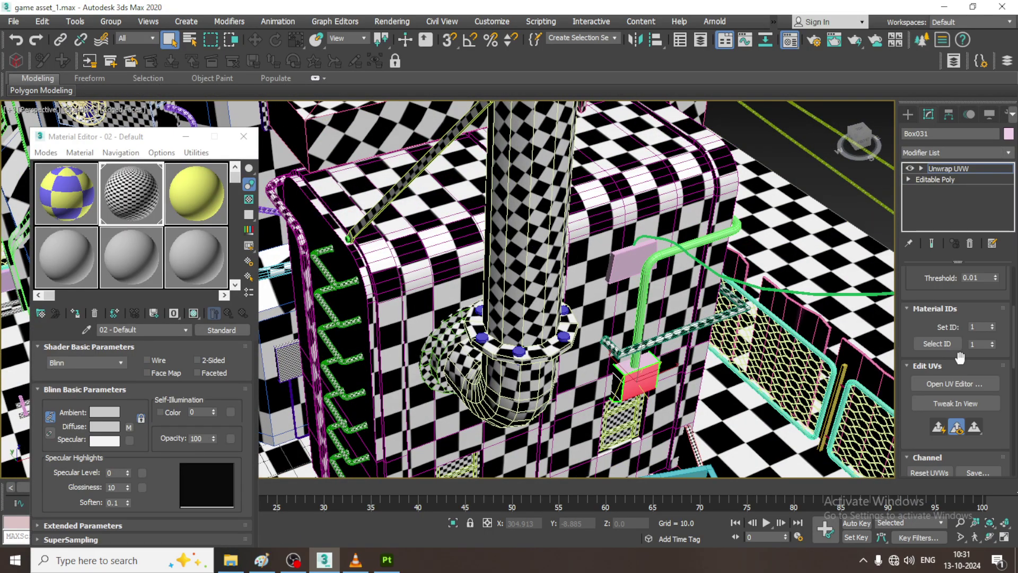
- Select all polygons of the small pipe box and apply Unfold Mapping with Walk to closest face and normalized clusters
left_click(921, 170)
middle_click_drag(746, 345, 726, 332, "alt")
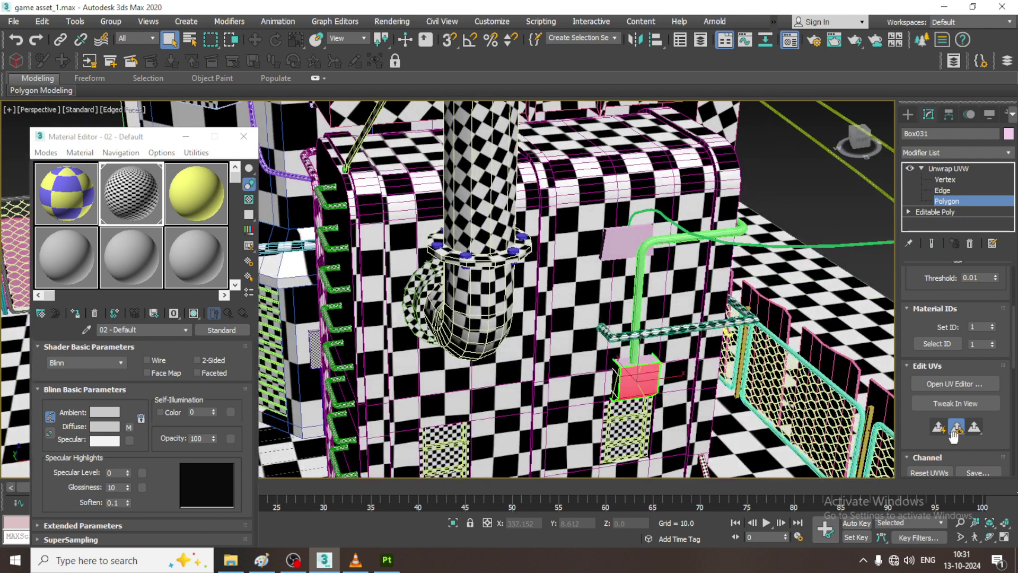
left_click_drag(927, 270, 925, 489)
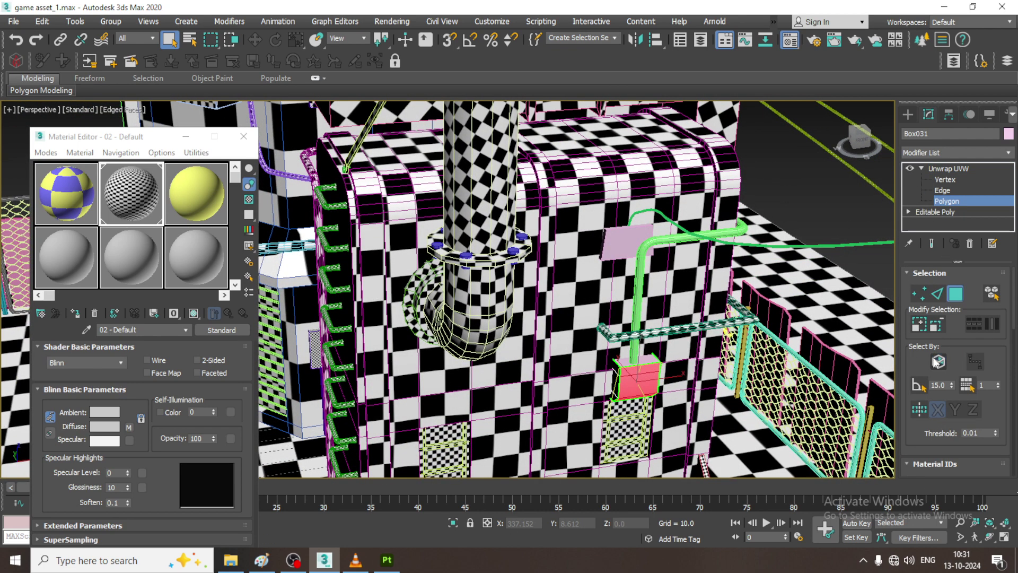
left_click_drag(597, 333, 721, 412)
middle_click_drag(720, 411, 716, 401, "alt")
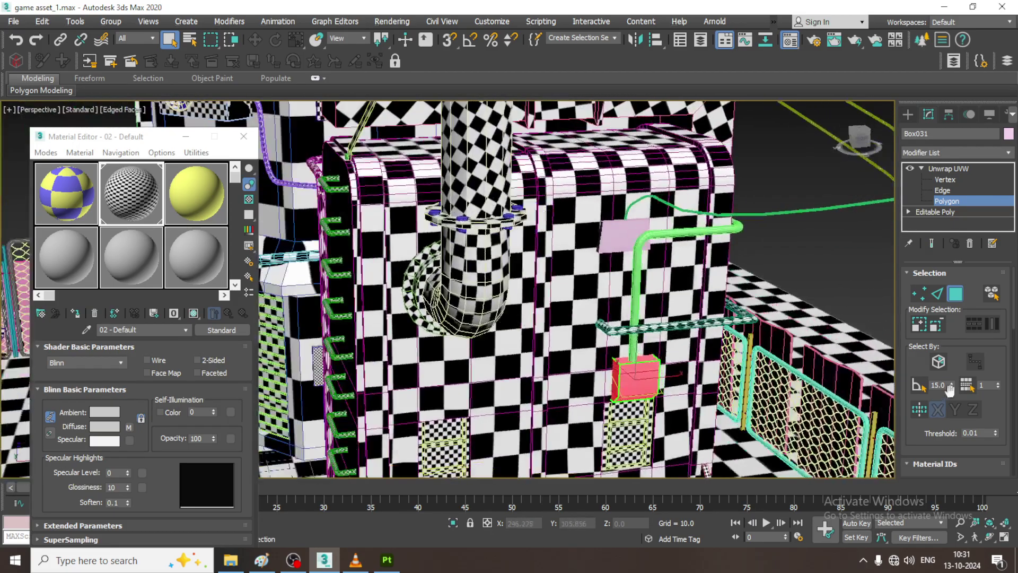
left_click_drag(925, 430, 928, 236)
left_click(958, 357)
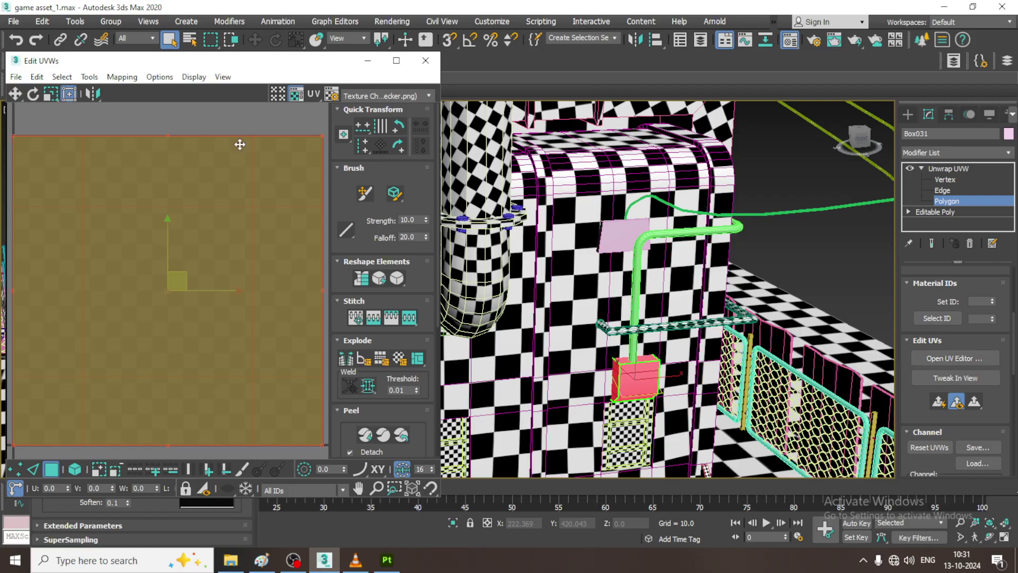
left_click(123, 76)
left_click(151, 124)
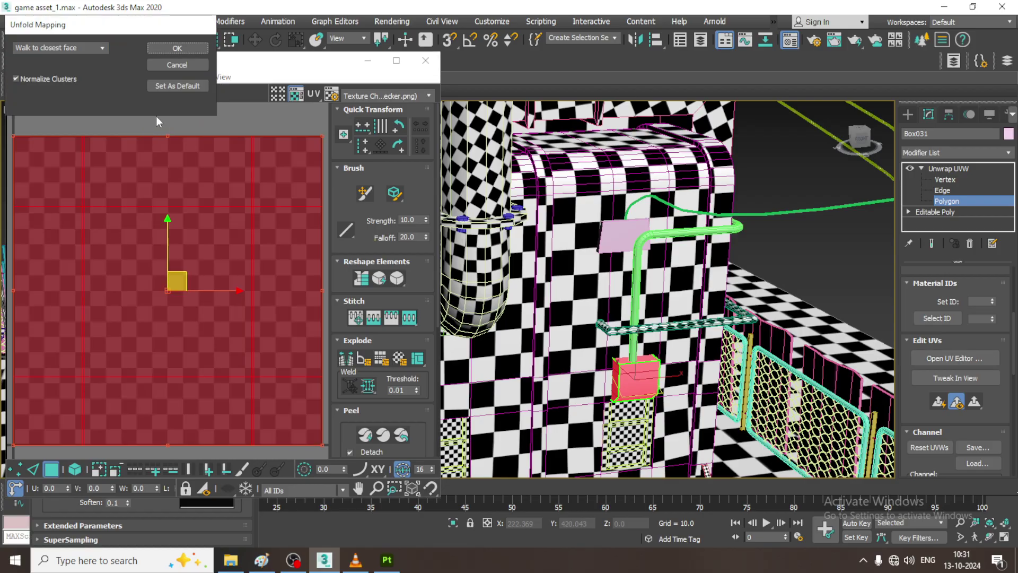
left_click(177, 49)
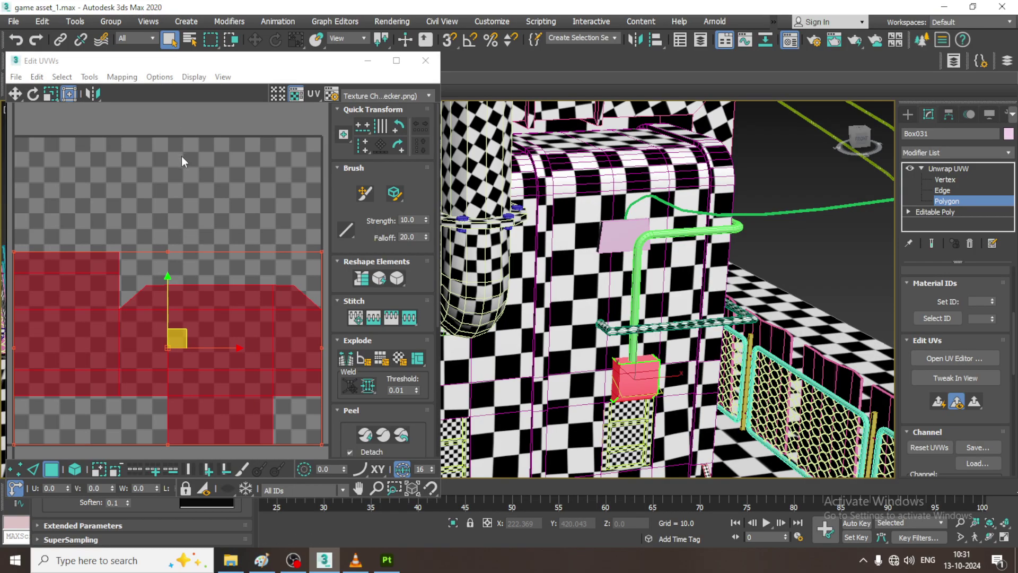
- Assign the checker material to the small pipe box, put the UV editor away and leave polygon editing
middle_click_drag(700, 287, 711, 268)
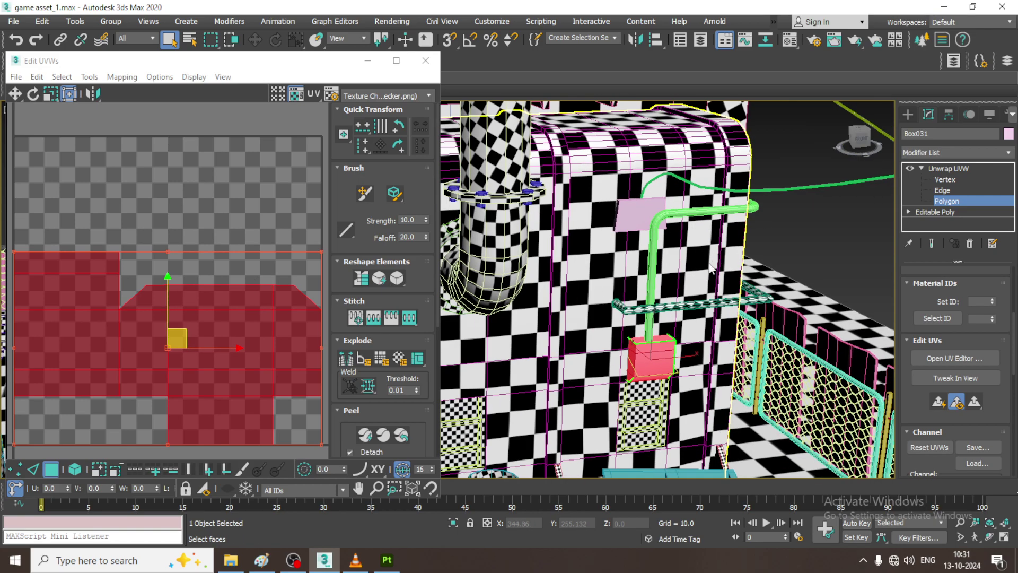
key("m")
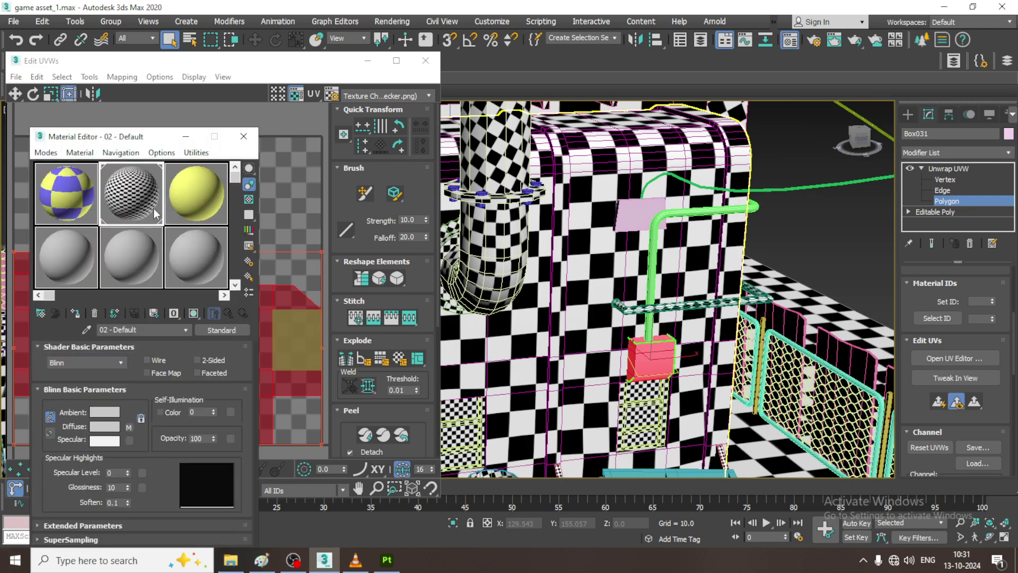
left_click(75, 312)
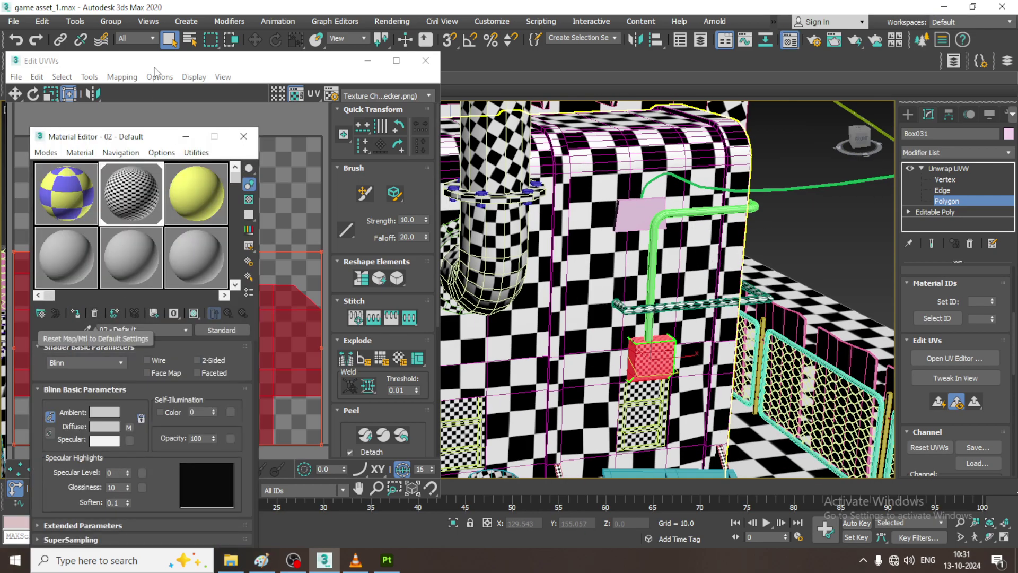
left_click(368, 60)
left_click(948, 168)
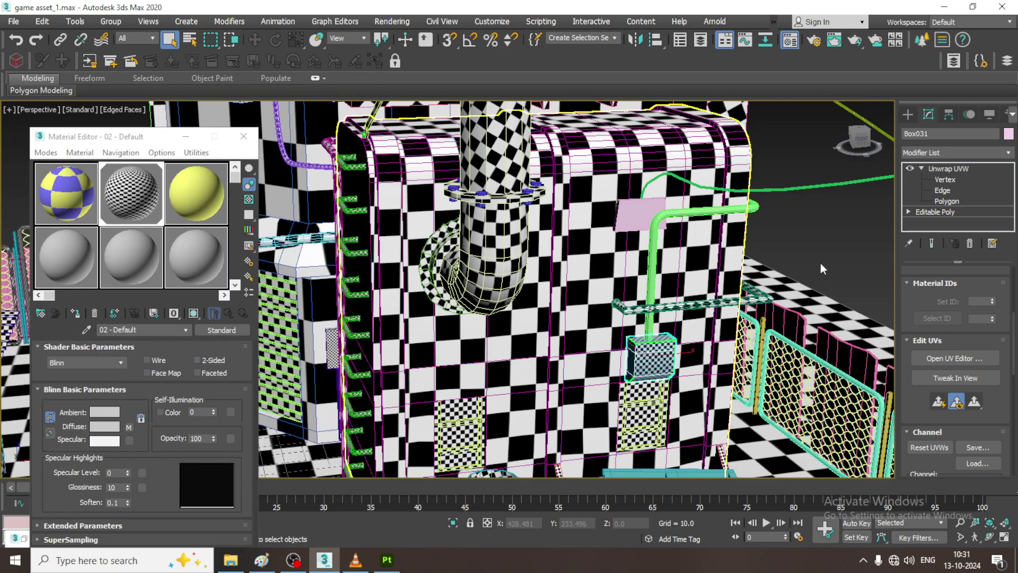
- Examine the building from several sides for parts without the checker material, including the area around the wall-mounted fan unit
middle_click_drag(819, 263, 705, 260, "alt")
scroll(567, 286, "up", 10)
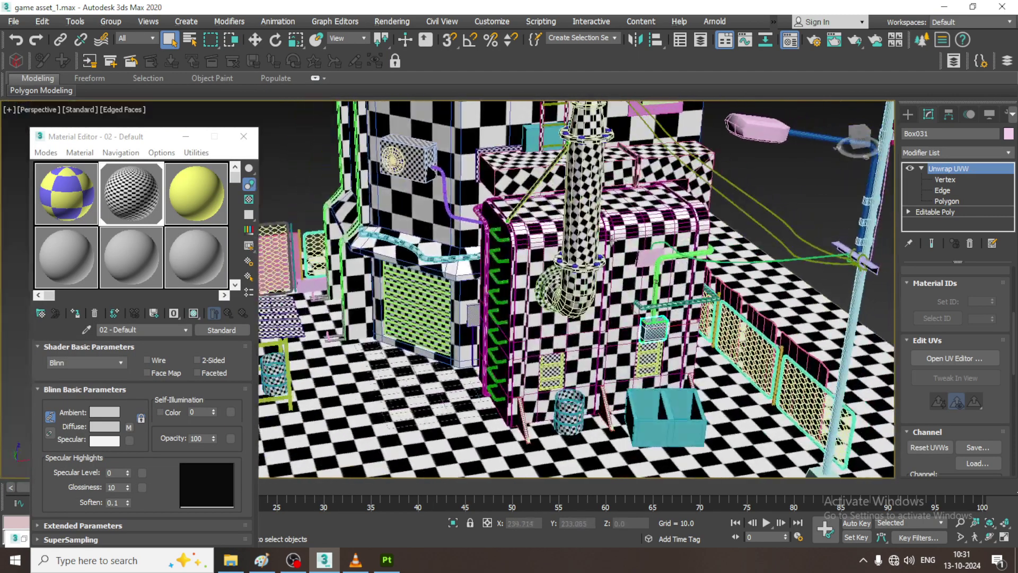
scroll(566, 286, "down", 10)
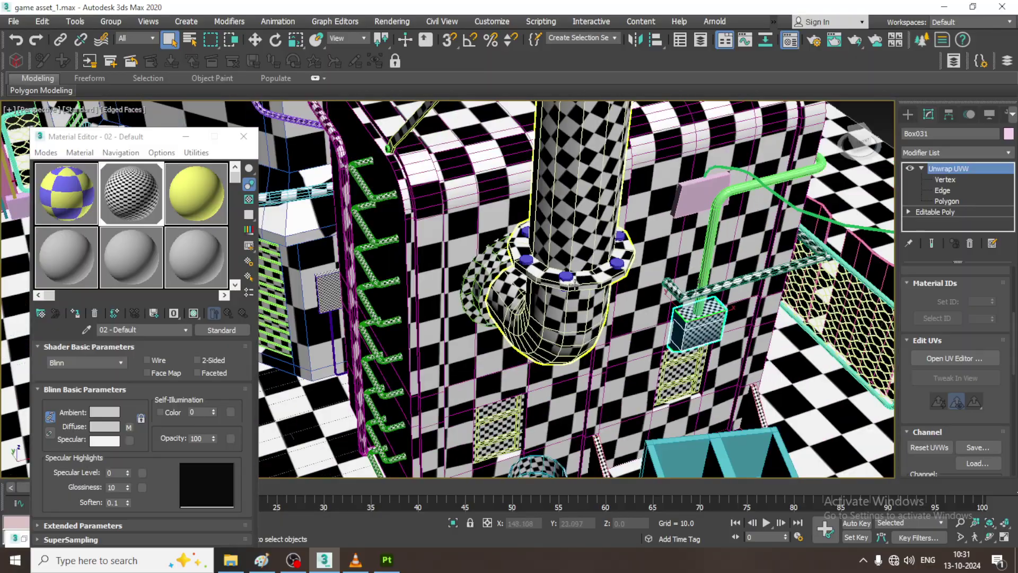
scroll(566, 286, "up", 4)
scroll(705, 283, "down", 2)
middle_click_drag(704, 284, 676, 269, "alt")
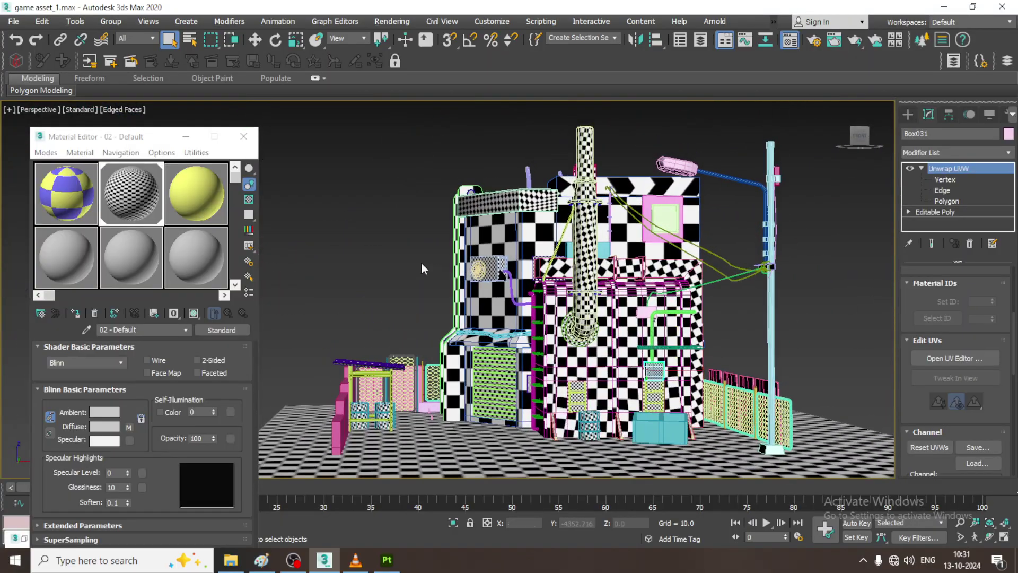
middle_click_drag(466, 232, 491, 232, "alt")
left_click(469, 245)
scroll(469, 249, "up", 5)
left_click(473, 291)
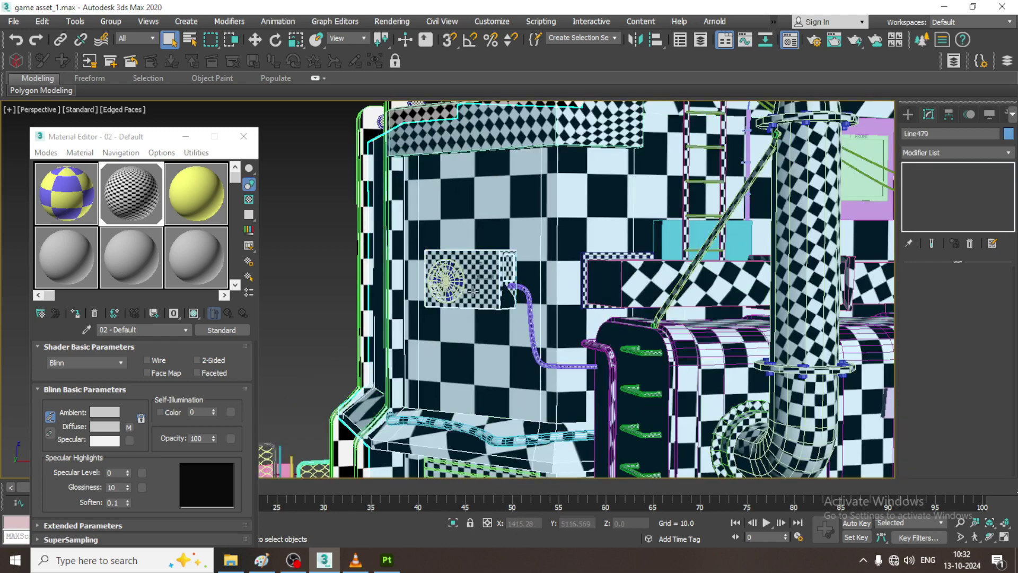
- Region-select the building with its attached parts and remove plain, uncheckered parts on the annex wall from the selection
left_click(544, 333, "ctrl")
scroll(630, 312, "down", 10)
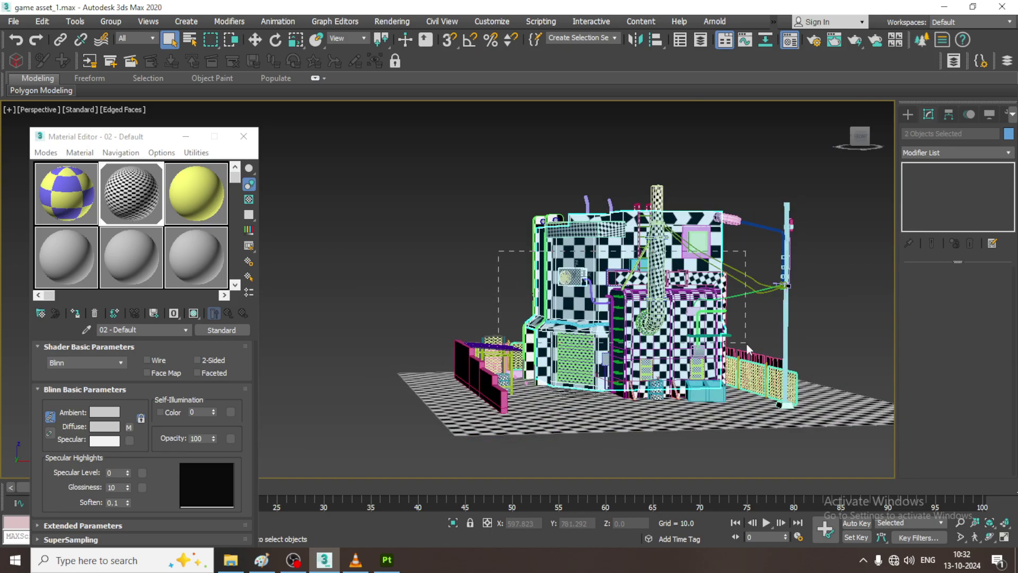
left_click_drag(753, 335, 753, 332)
middle_click_drag(708, 308, 729, 278, "alt")
scroll(762, 293, "up", 5)
left_click(728, 282, "alt")
left_click(658, 298, "alt")
scroll(655, 298, "up", 4)
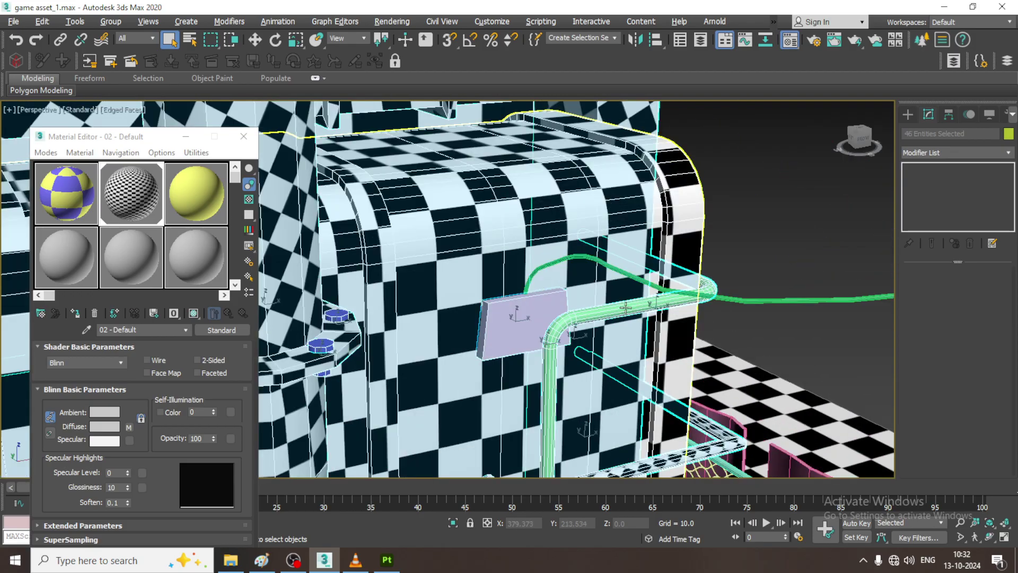
- Remove the fan grille and the blue blades of the wall-mounted fan unit from the selection
scroll(730, 348, "down", 6)
middle_click_drag(450, 267, 505, 260)
scroll(504, 260, "up", 8)
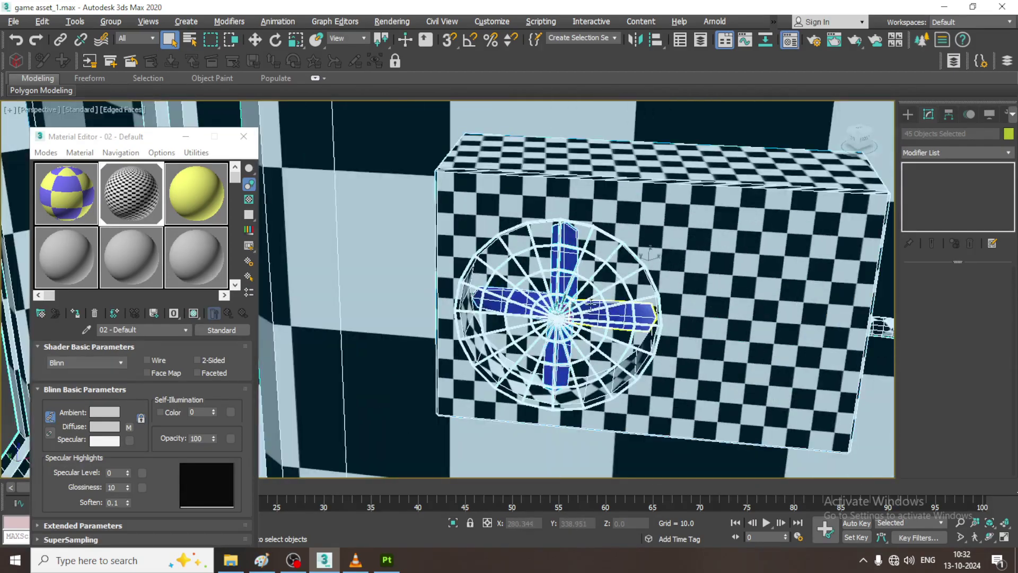
scroll(566, 263, "up", 3)
left_click(579, 236, "alt")
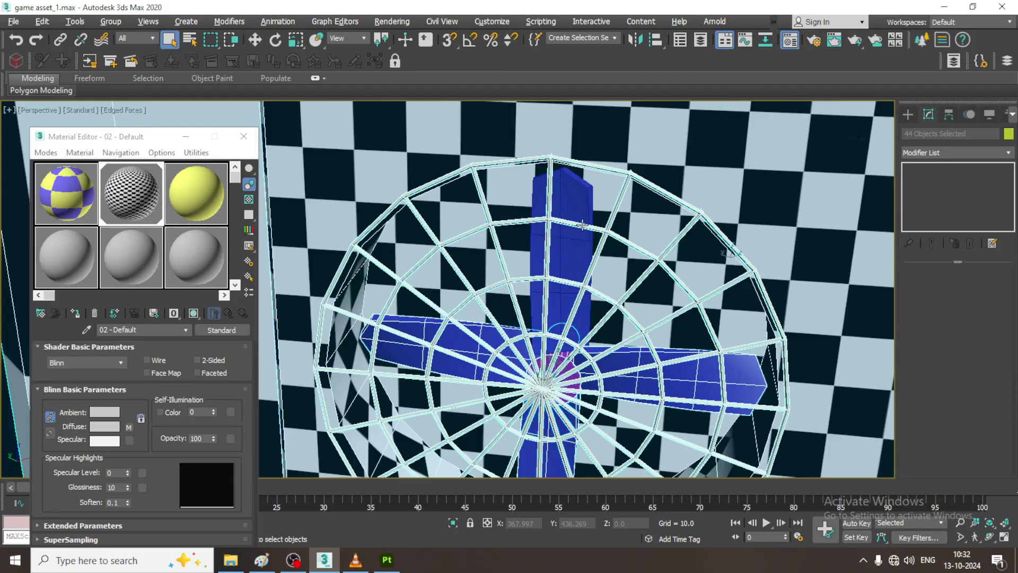
left_click(582, 225, "alt")
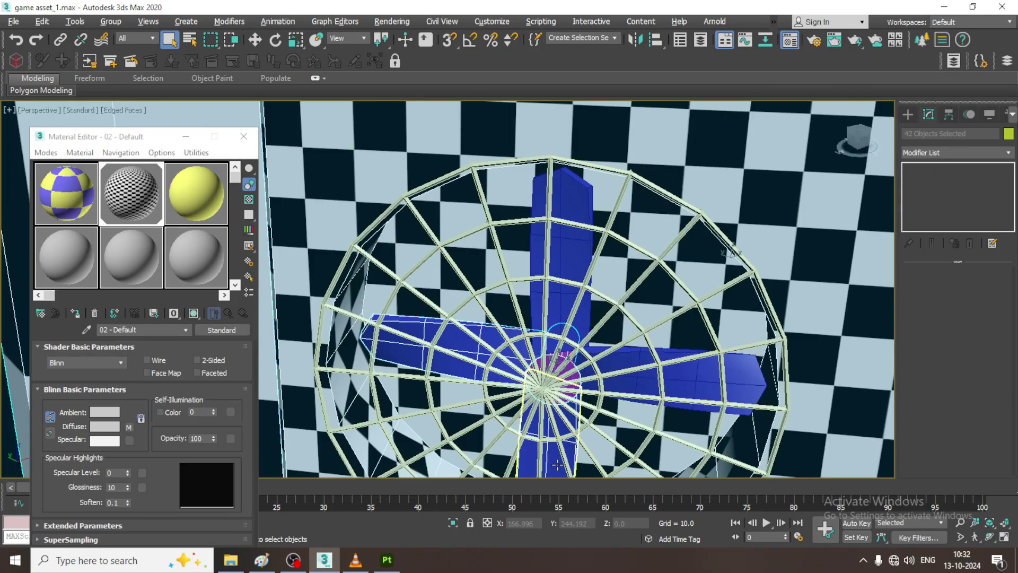
left_click(489, 339, "alt")
scroll(562, 329, "down", 10)
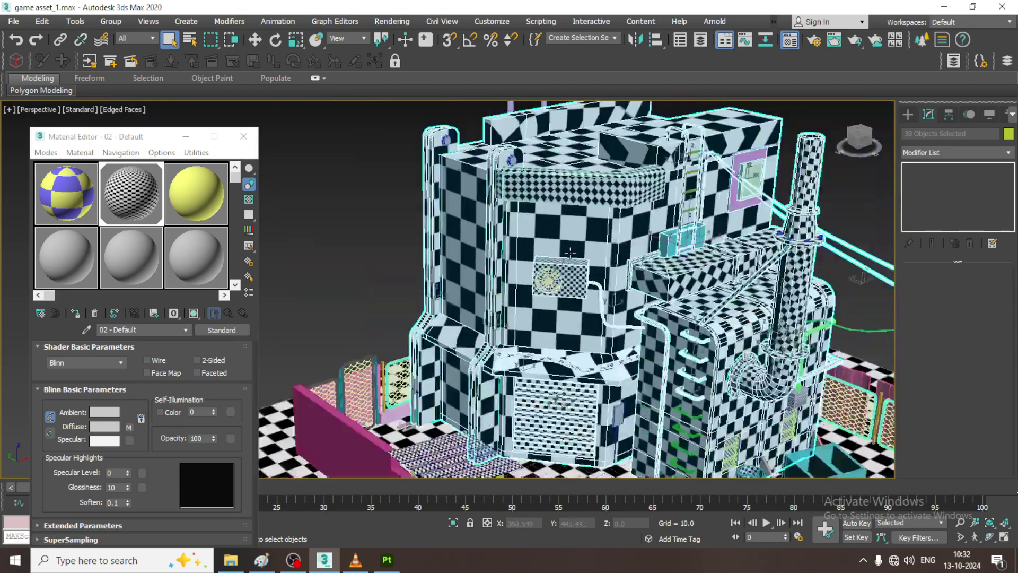
- Remove the uncheckered framed window panel on the upper wall from the selection
scroll(570, 253, "down", 8)
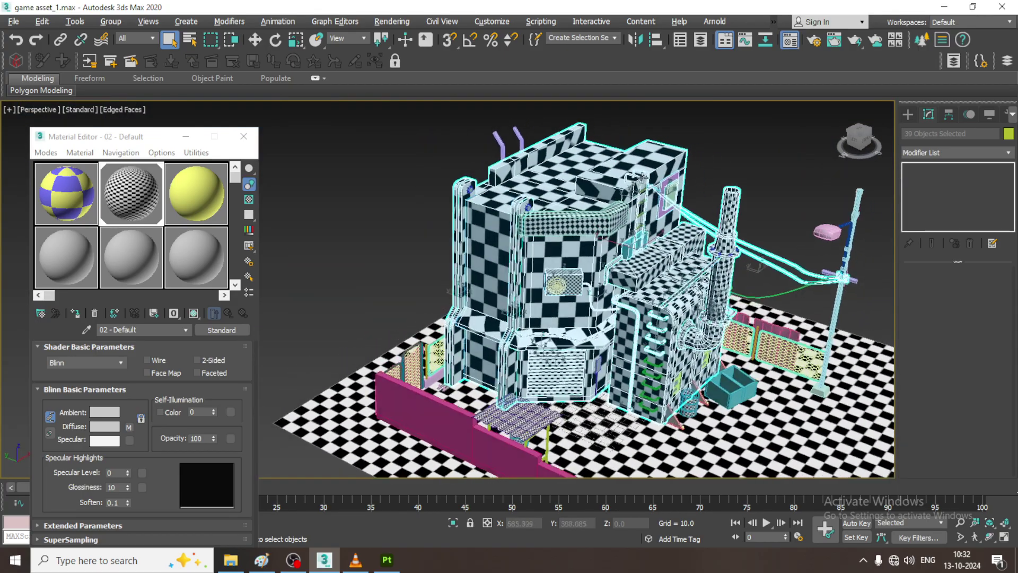
scroll(642, 176, "up", 10)
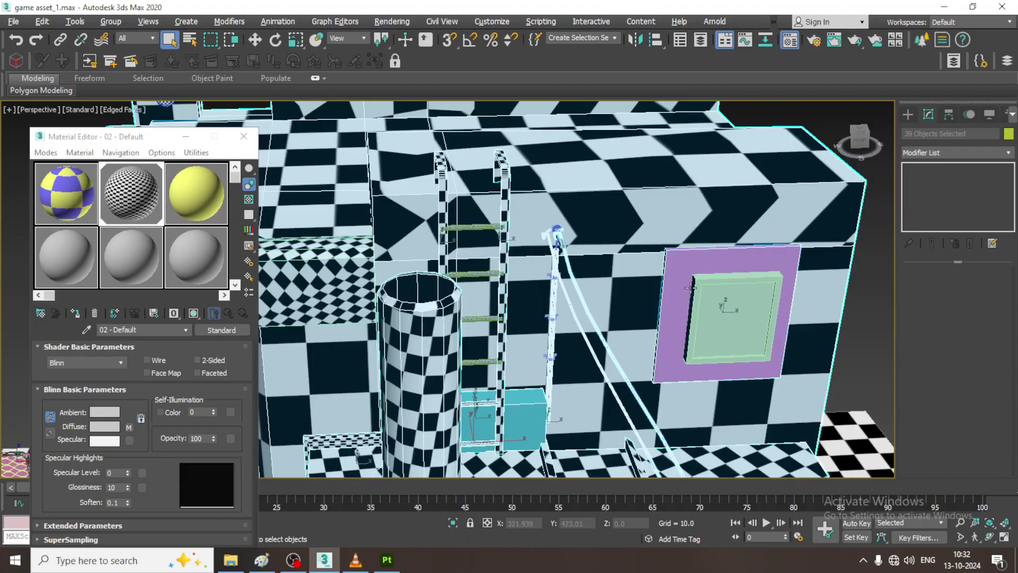
left_click(689, 288, "alt")
scroll(556, 270, "up", 6)
scroll(556, 270, "down", 5)
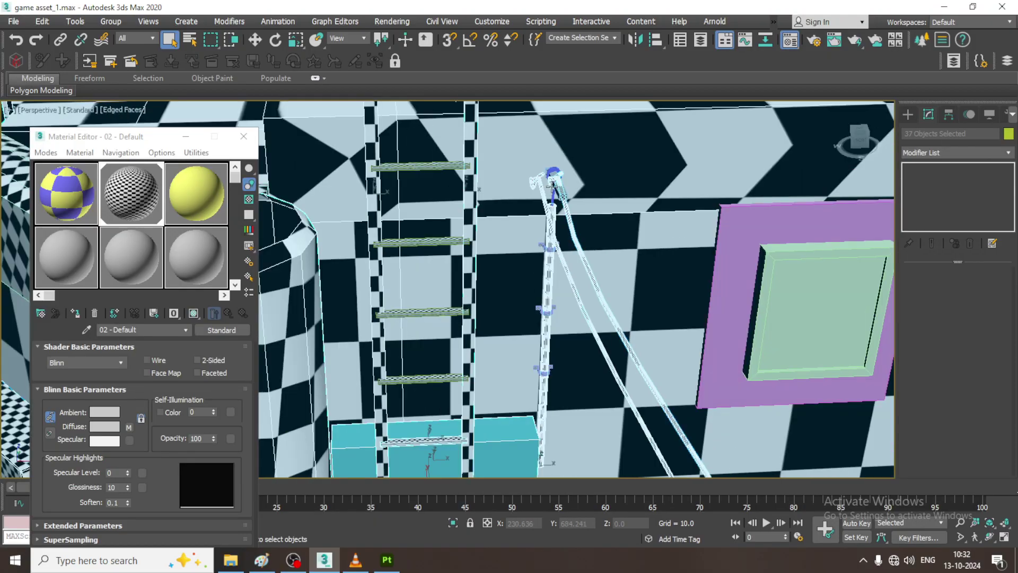
- Examine the cable brackets beside the roof ladder and the whole building for parts missing from or wrongly in the selection
scroll(563, 170, "up", 4)
scroll(566, 172, "up", 4)
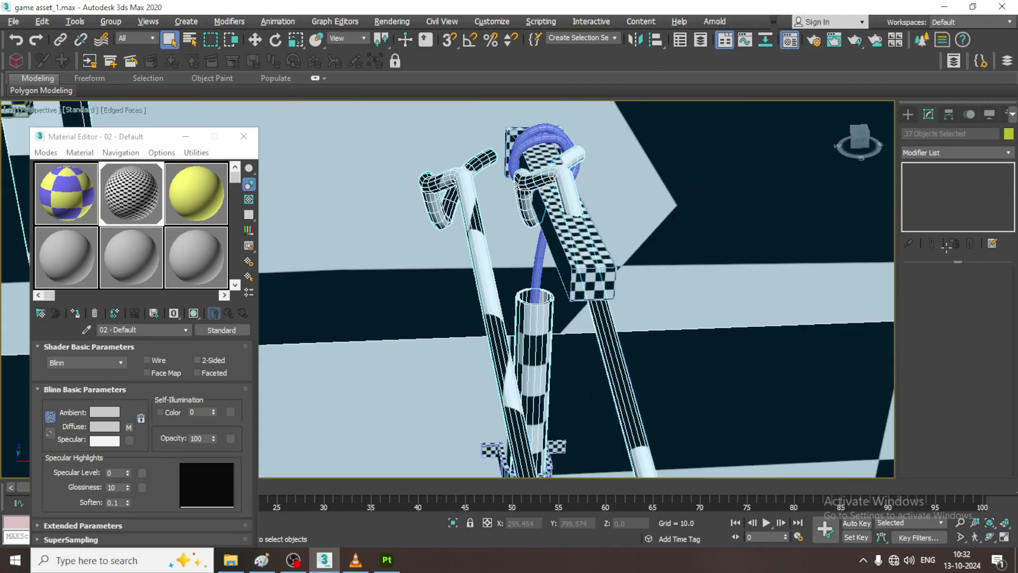
middle_click_drag(632, 229, 486, 209, "alt")
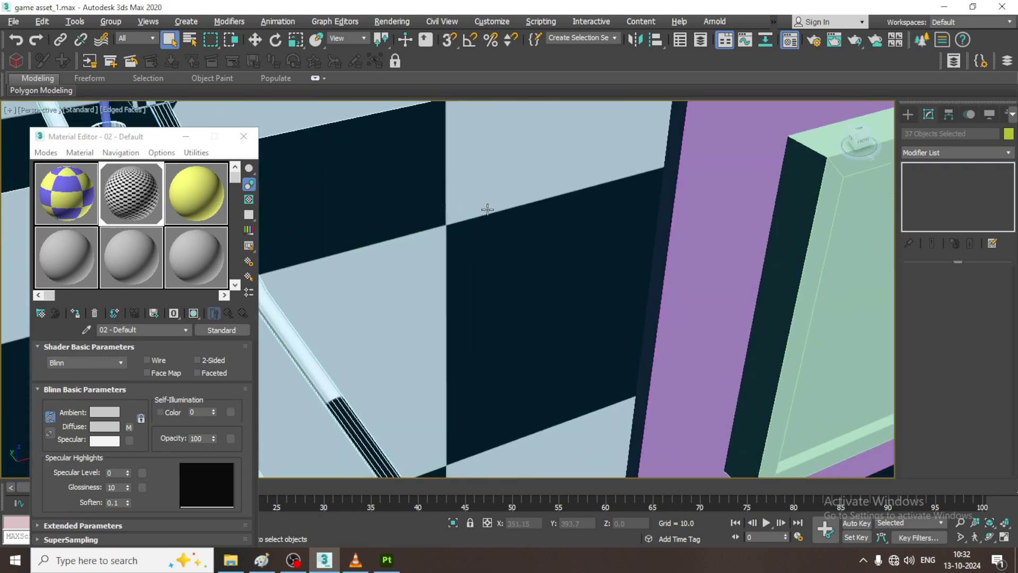
scroll(521, 261, "down", 4)
scroll(521, 262, "down", 7)
middle_click_drag(662, 339, 665, 291, "alt")
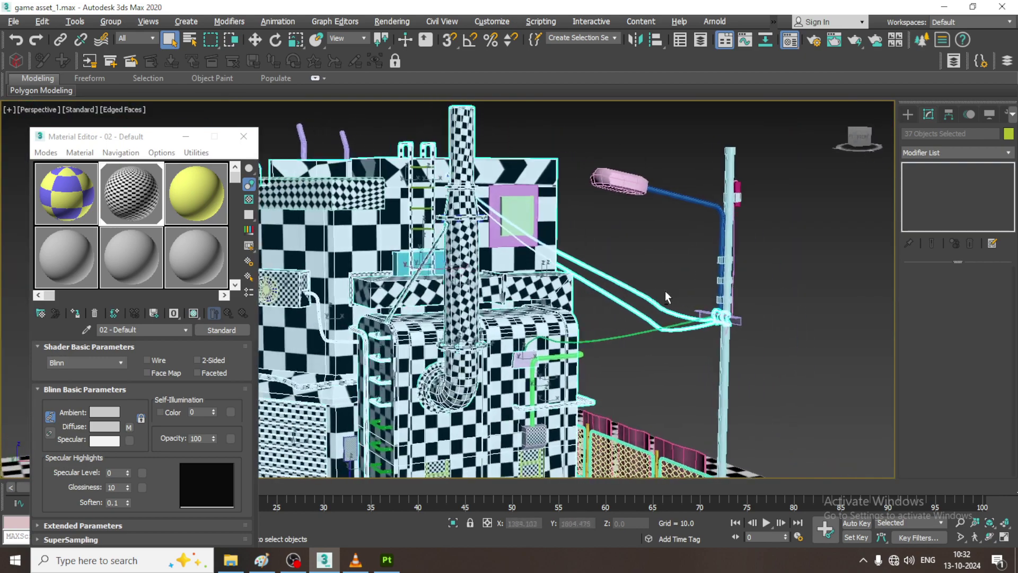
scroll(627, 314, "down", 6)
middle_click_drag(542, 302, 521, 306, "alt")
scroll(578, 298, "up", 2)
- Try moving the selected building parts aside to check which parts are left out of the selection, and undo the move
key("w")
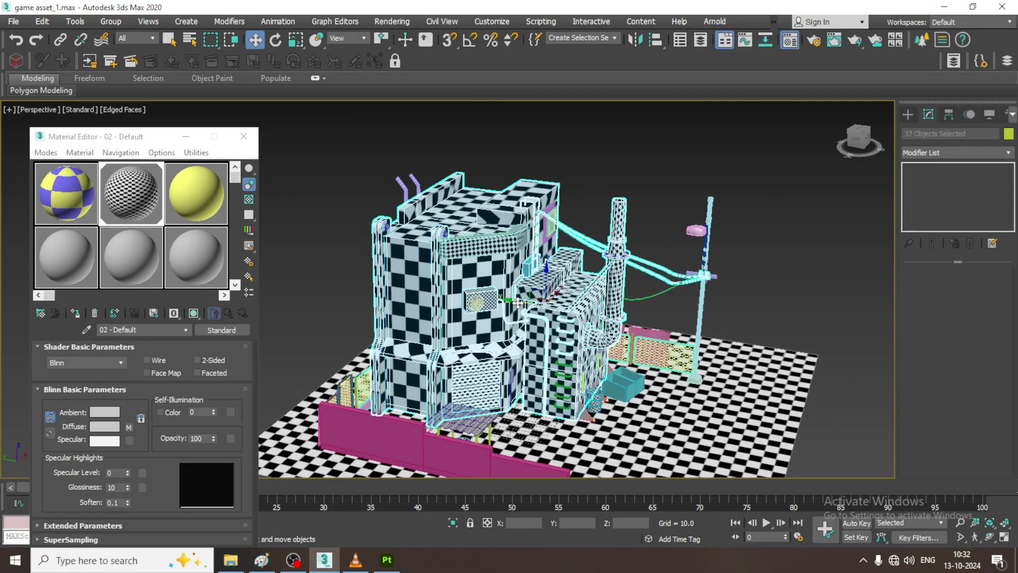
left_click_drag(518, 303, 488, 287)
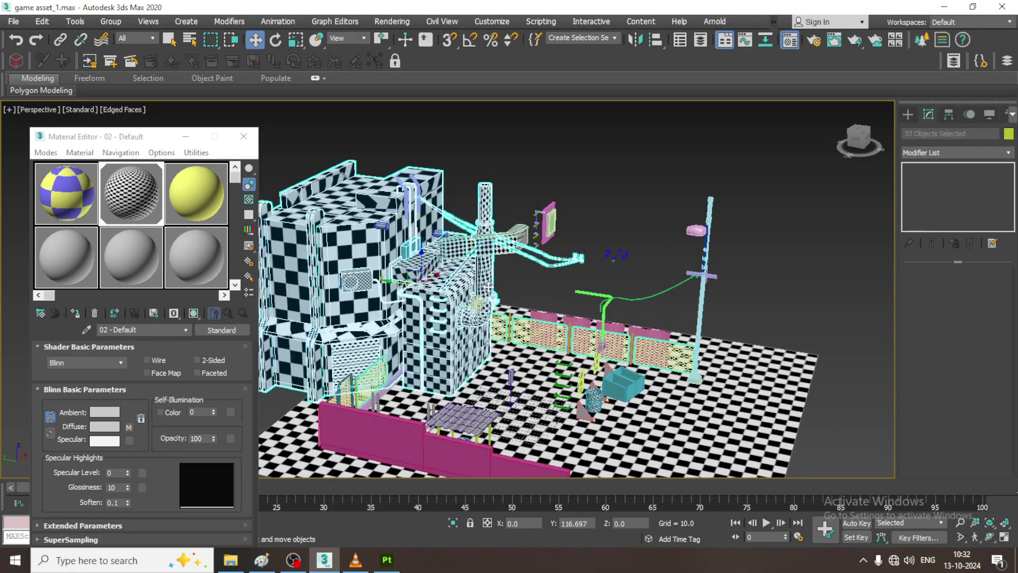
middle_click_drag(488, 286, 418, 282, "alt")
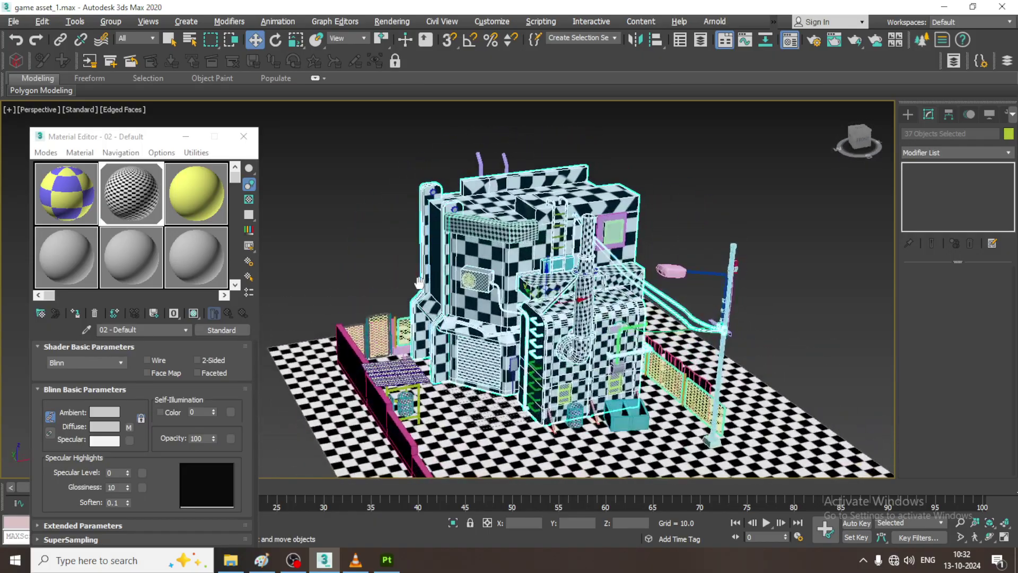
- Remove one more part near the roof ladder from the selection and check the ladder and the adjacent wall pipe
scroll(419, 282, "up", 5)
middle_click_drag(611, 377, 649, 365, "alt")
left_click(520, 307, "alt")
scroll(604, 267, "up", 5)
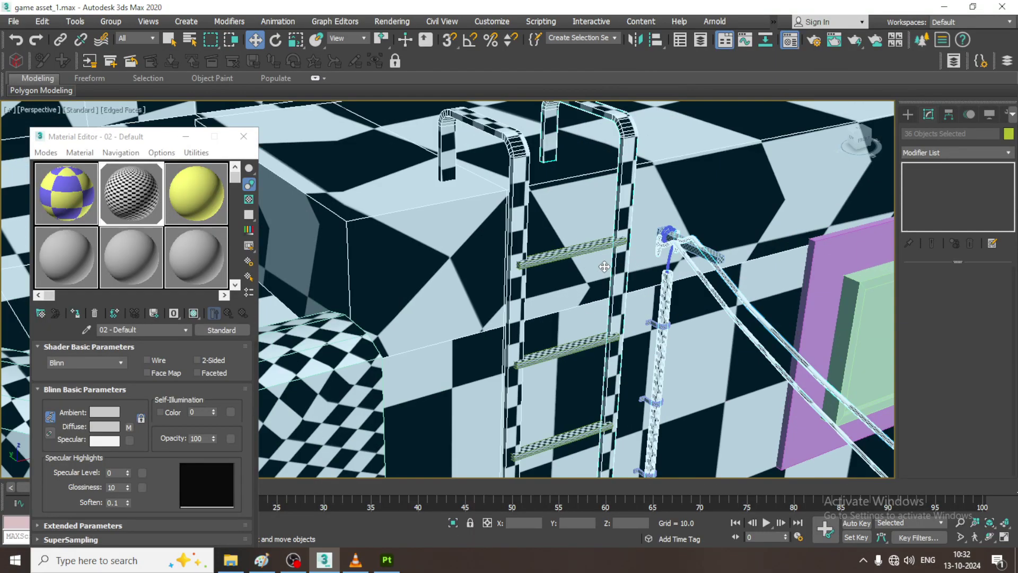
scroll(687, 365, "up", 5)
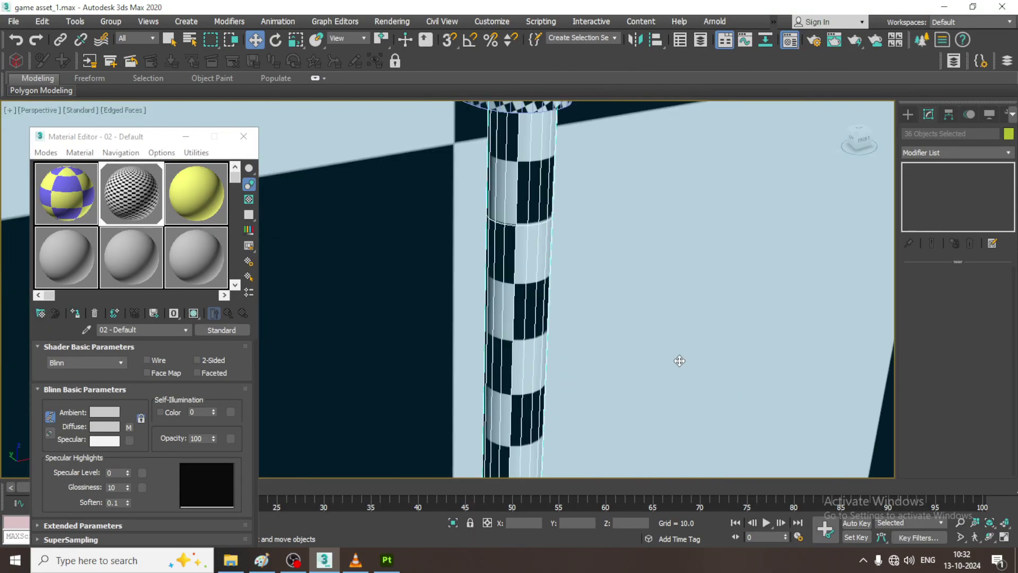
- Add the checkered ground plane to the selected building parts
scroll(680, 361, "down", 10)
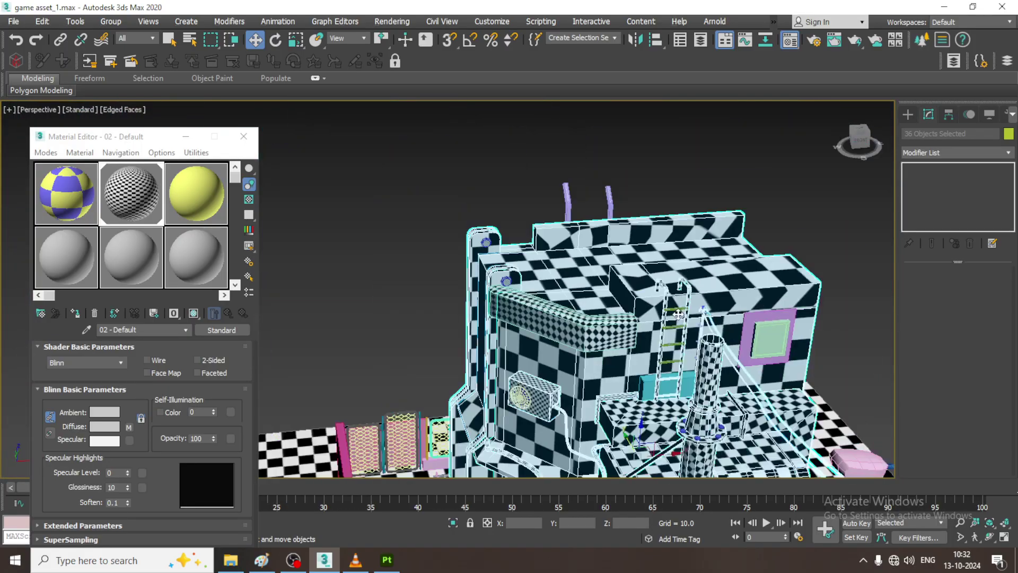
scroll(678, 315, "down", 4)
middle_click_drag(678, 315, 680, 211)
scroll(666, 216, "up", 2)
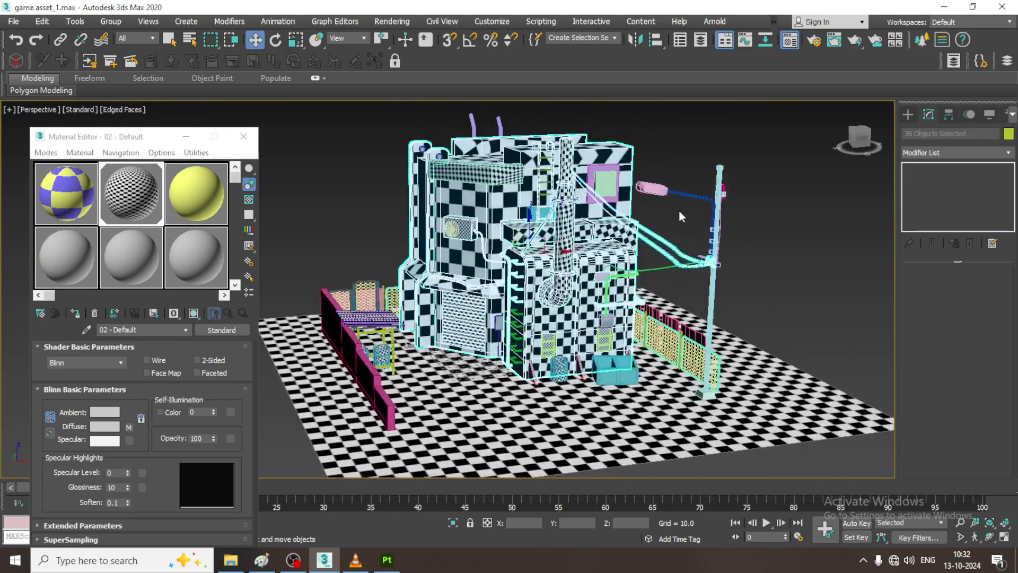
scroll(681, 217, "up", 4)
scroll(766, 263, "down", 5)
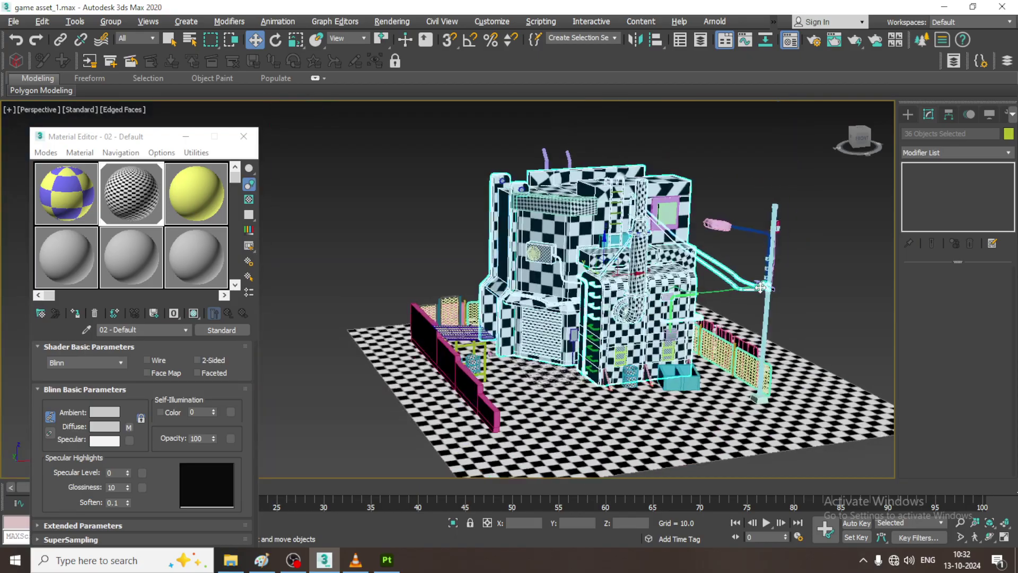
middle_click_drag(647, 249, 634, 270, "alt")
left_click(566, 394, "ctrl")
scroll(517, 327, "down", 1)
middle_click_drag(517, 327, 530, 308)
scroll(464, 292, "up", 4)
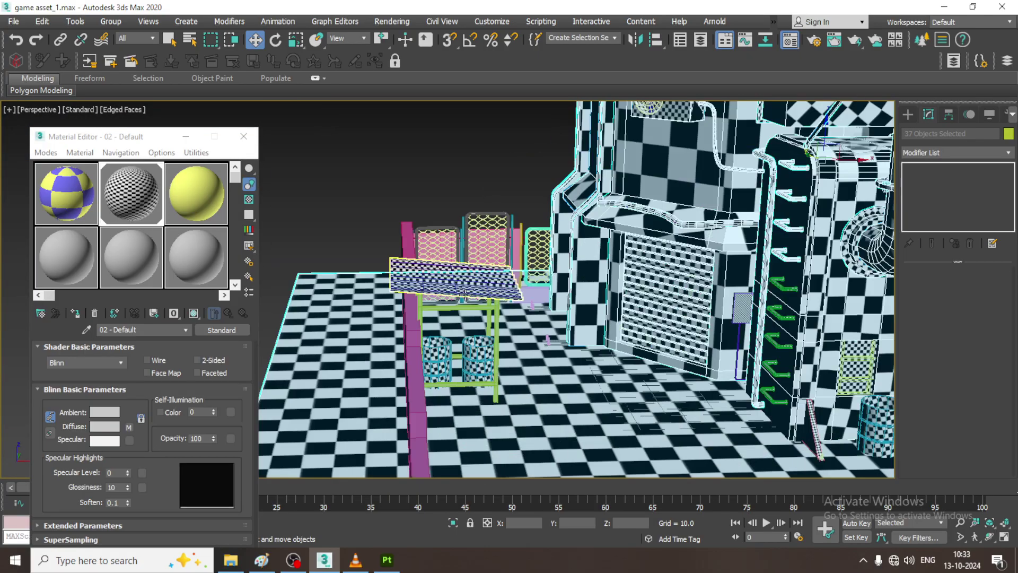
middle_click_drag(589, 262, 539, 248, "alt")
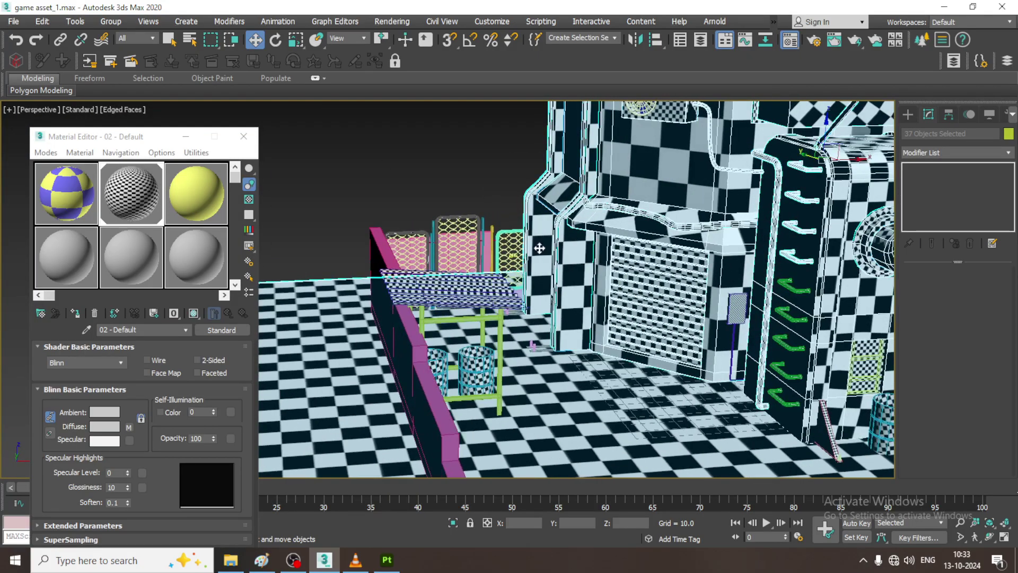
- Export only the selected objects to the Desktop as an FBX file named gameeeee, keeping the current FBX options
left_click(15, 21)
mouse_move(98, 210)
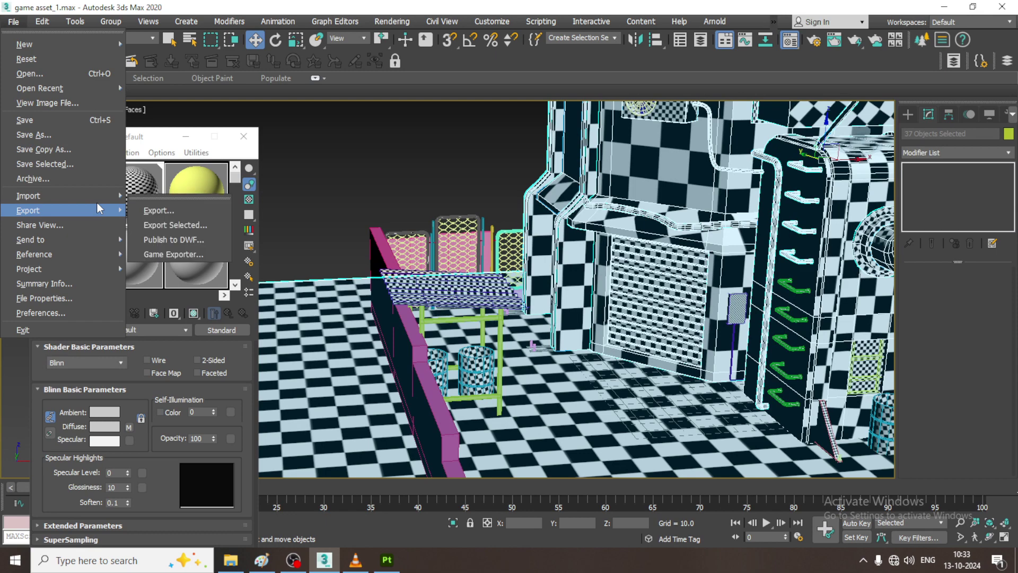
left_click(195, 226)
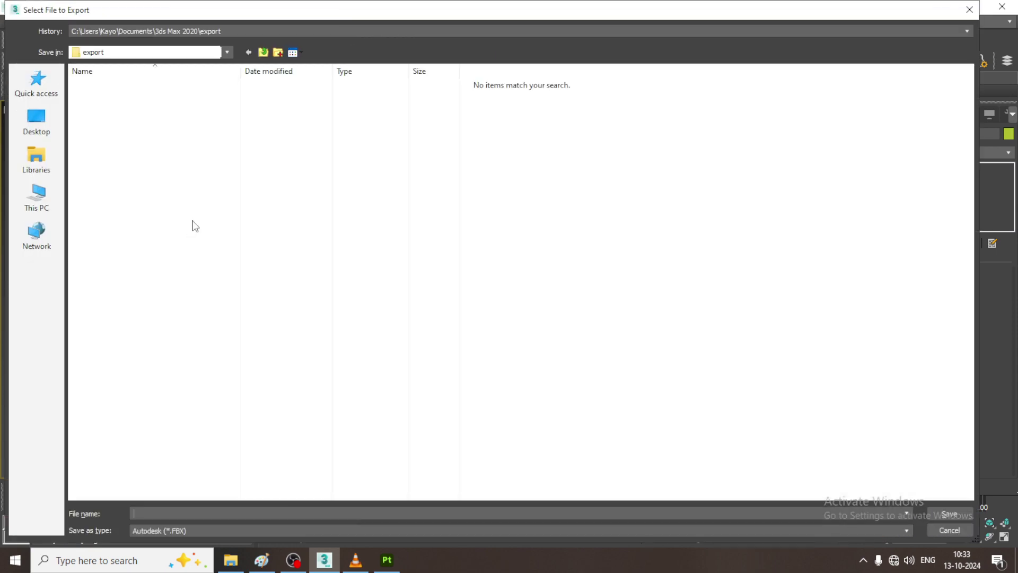
left_click(37, 121)
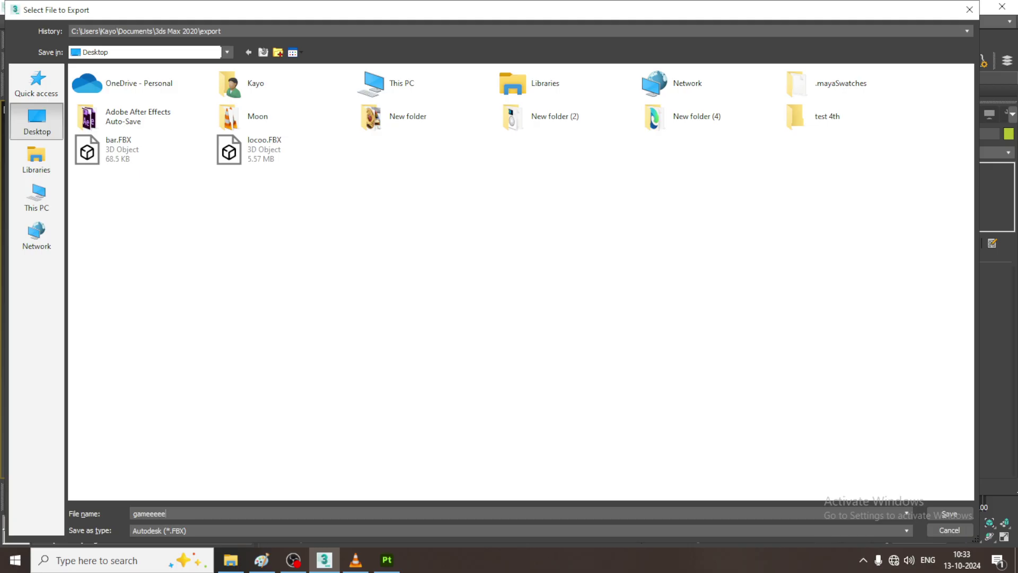
left_click(950, 514)
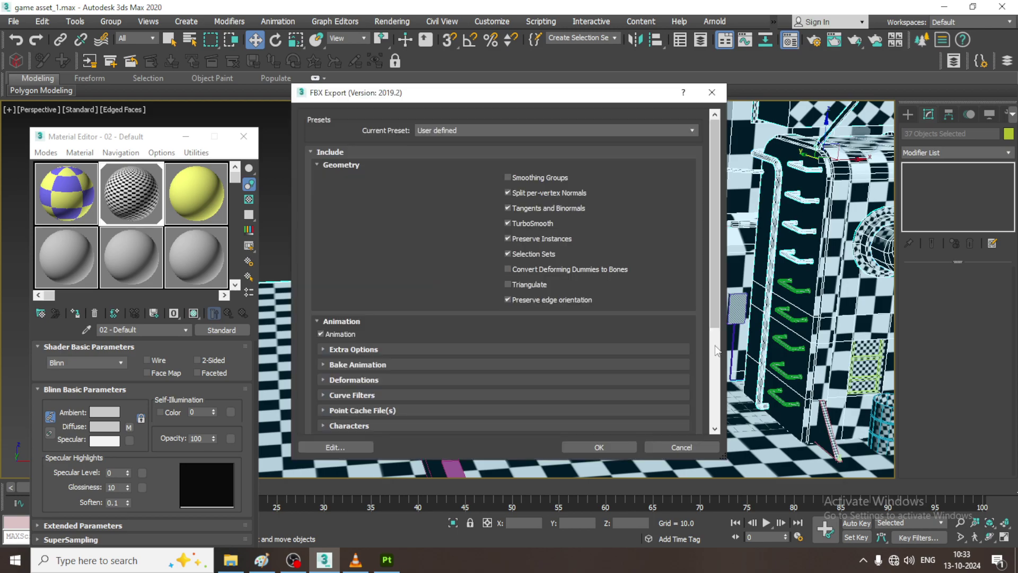
left_click(612, 444)
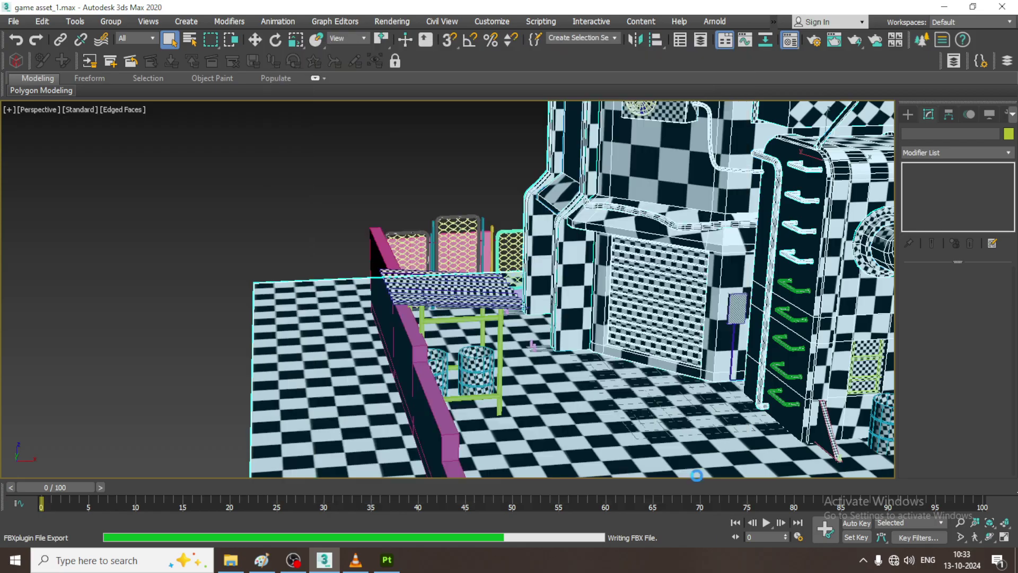
left_click(698, 476)
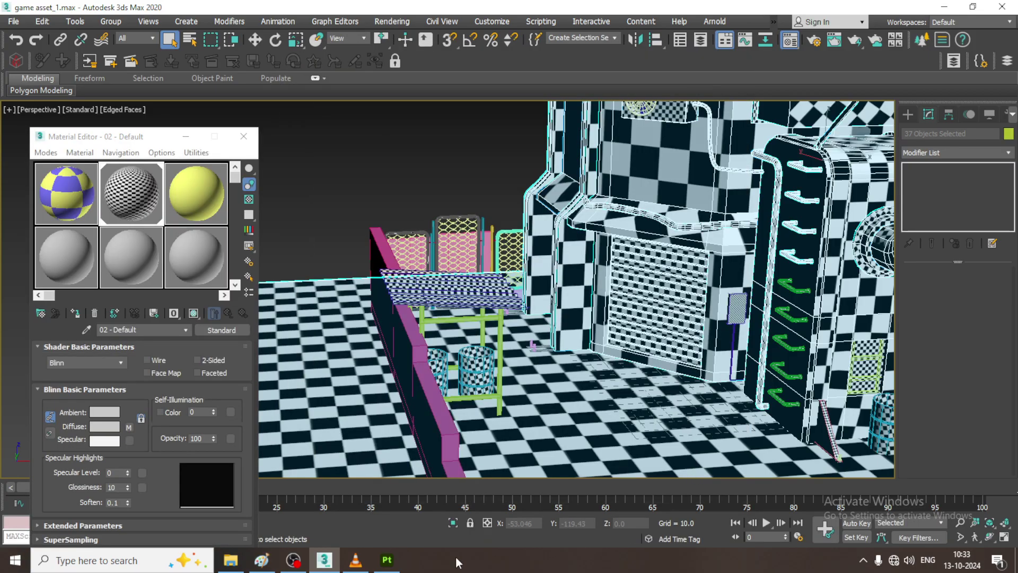
- Switch to Substance 3D Painter and create a new project from gameeeee.FBX on the Desktop, keeping the default project settings
left_click(387, 560)
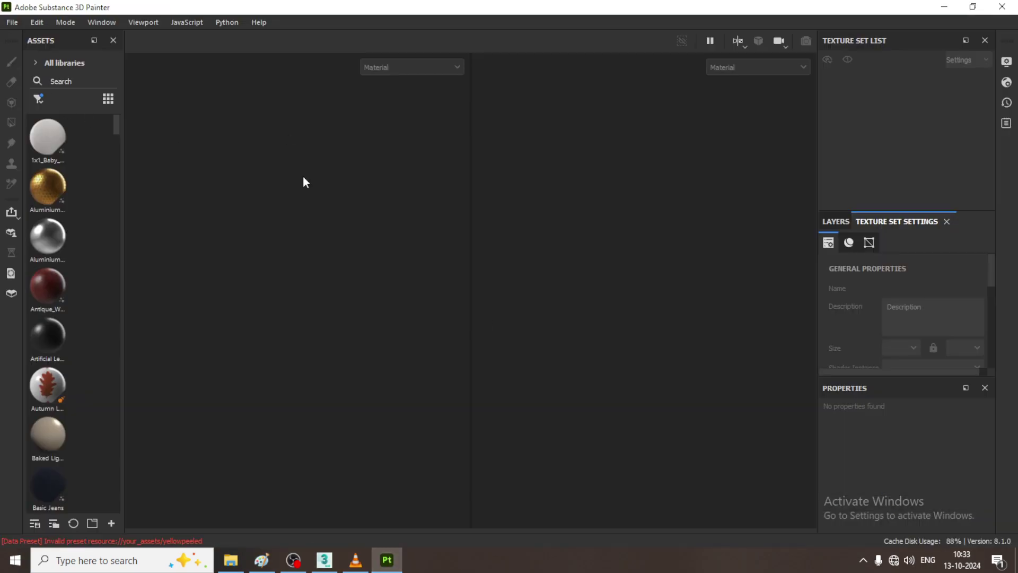
left_click(16, 23)
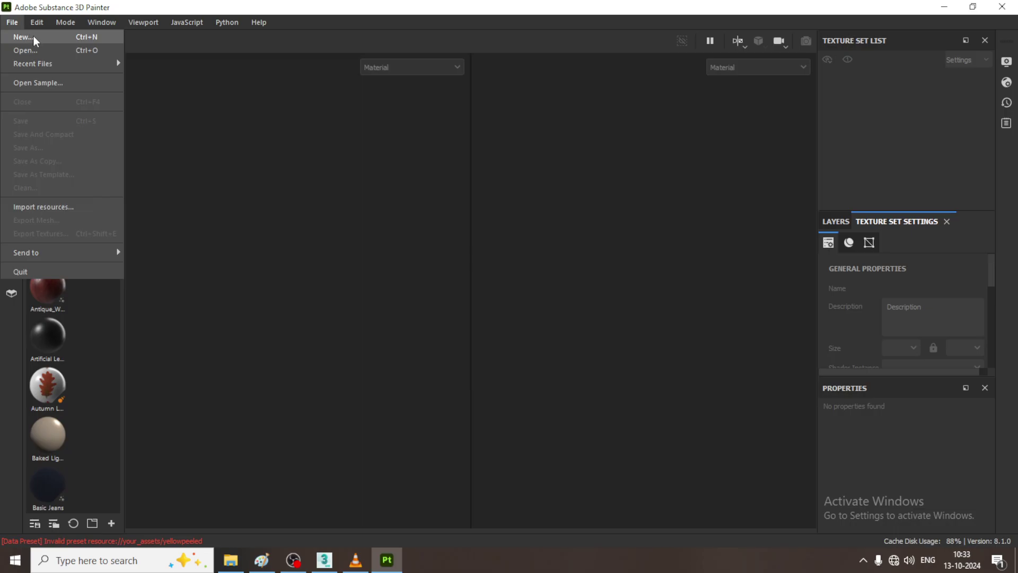
left_click(33, 36)
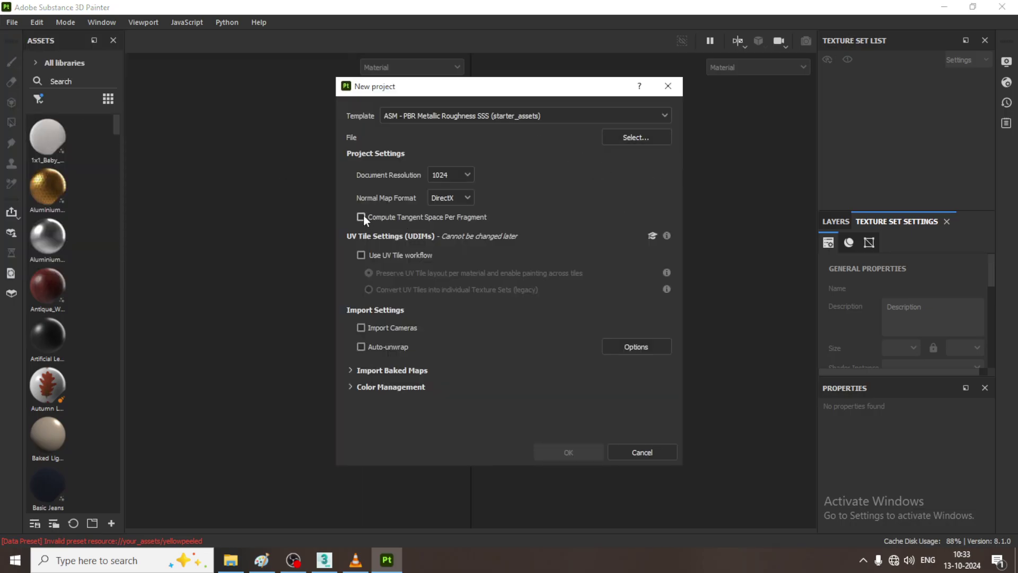
left_click(633, 138)
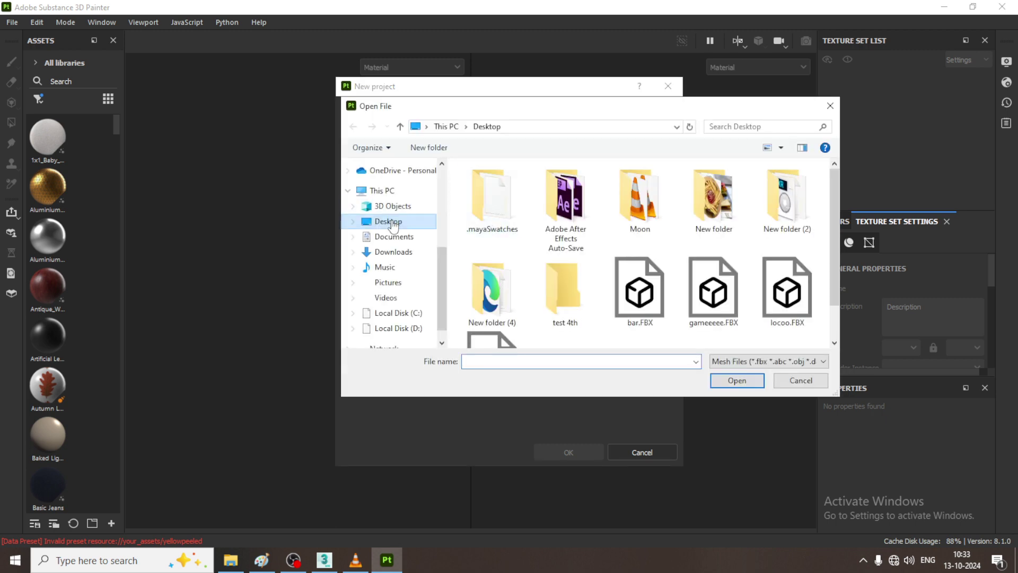
scroll(751, 284, "down", 1)
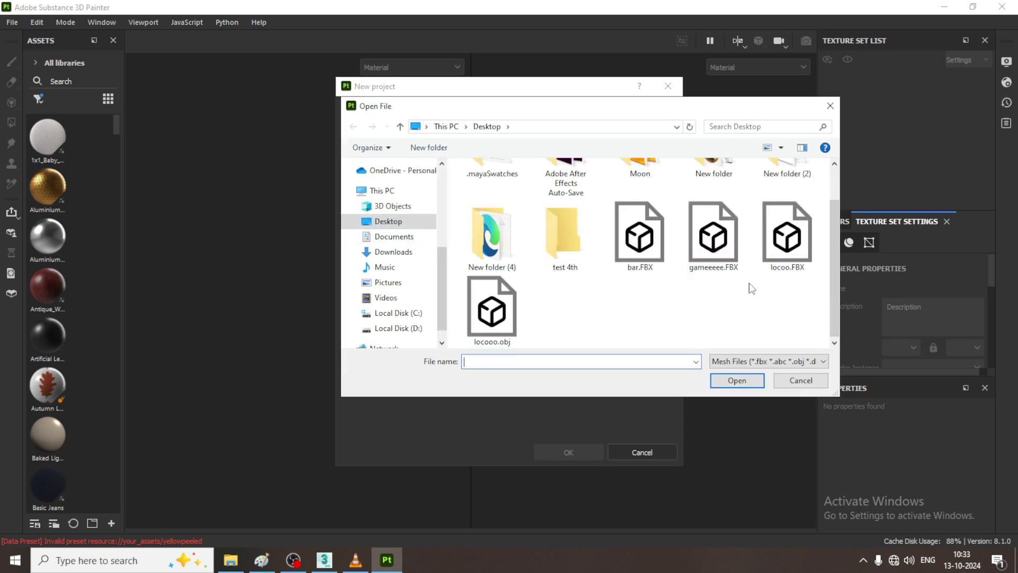
double_click(695, 231)
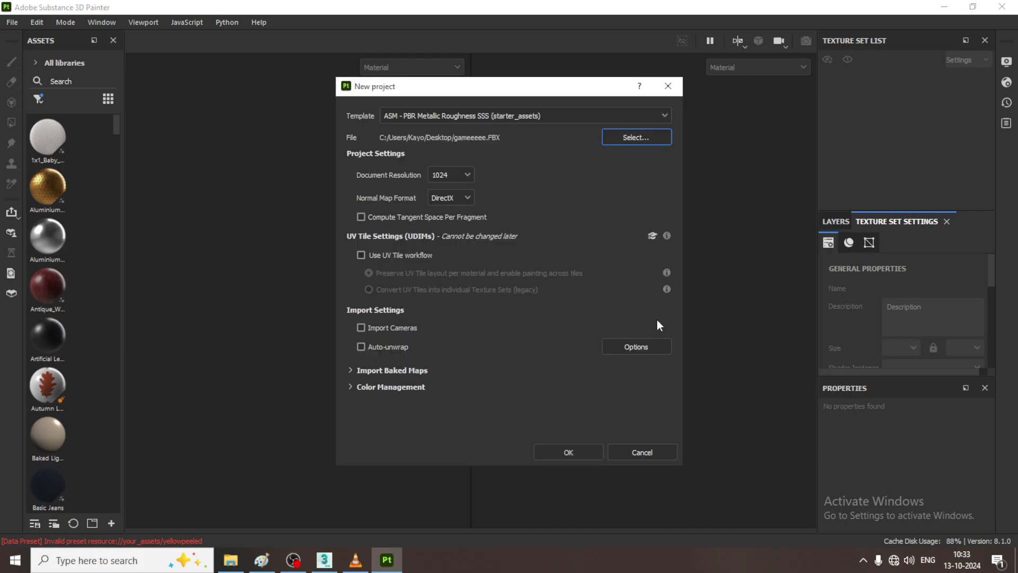
left_click(571, 454)
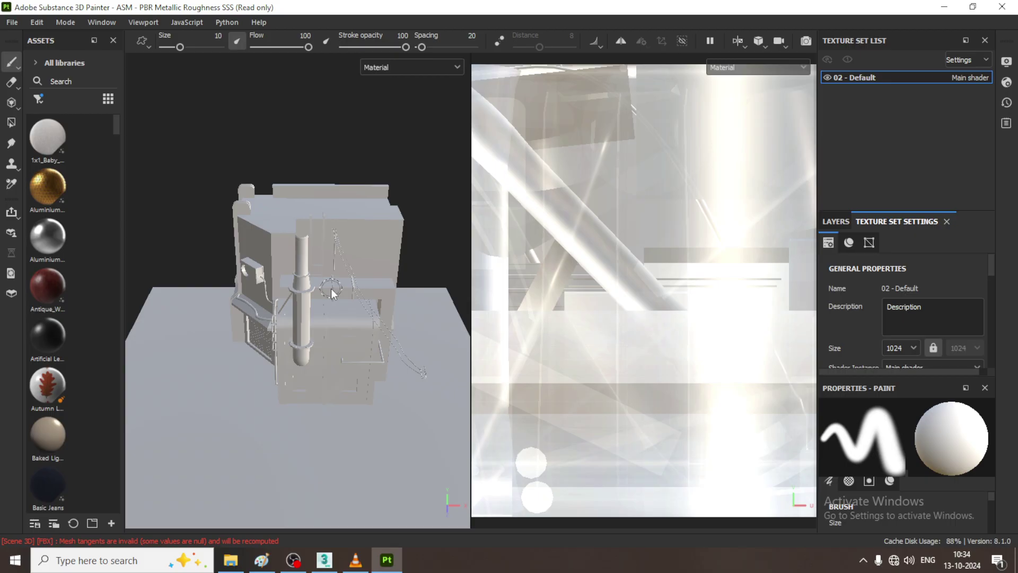
- Inspect the imported building and its UV layout, and discard the unsaved Substance 3D Painter project
left_click_drag(331, 289, 352, 297, "alt")
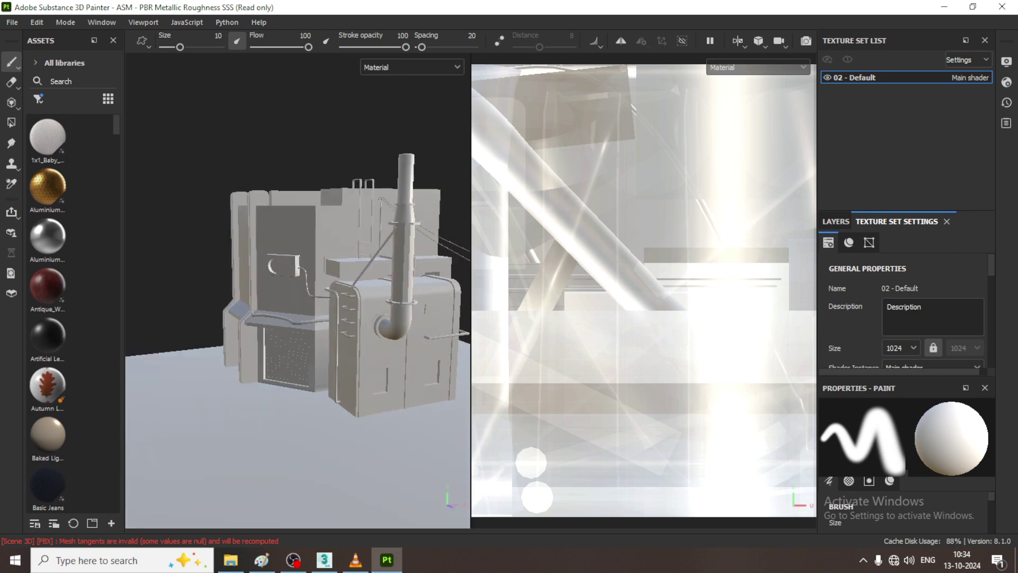
scroll(682, 281, "down", 2)
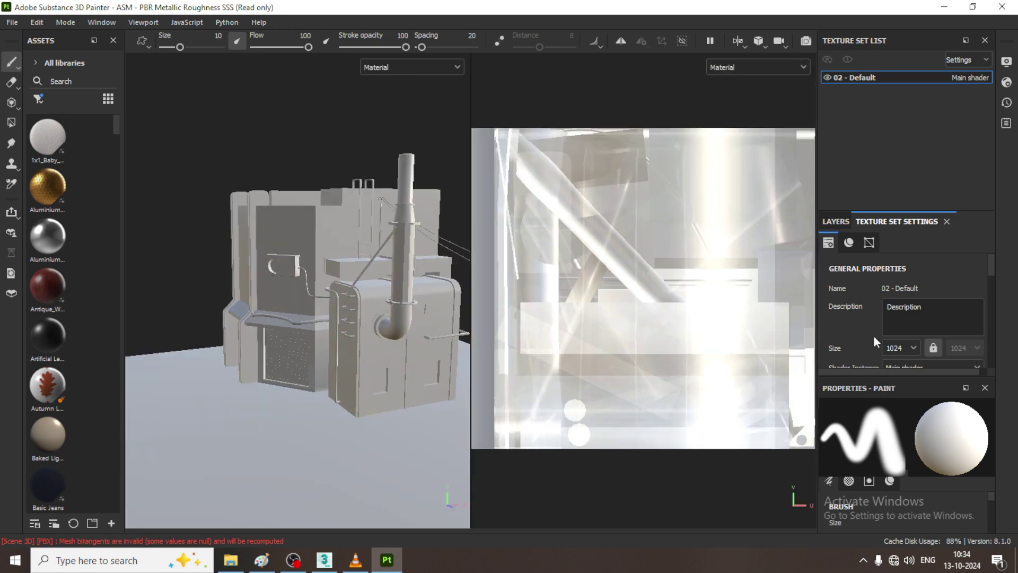
mouse_move(363, 214)
left_mouse_down("alt")
mouse_move(271, 266)
mouse_move(363, 341)
mouse_move(455, 298)
mouse_move(287, 263)
mouse_move(304, 281)
mouse_move(368, 265)
mouse_move(415, 277)
left_mouse_up("alt")
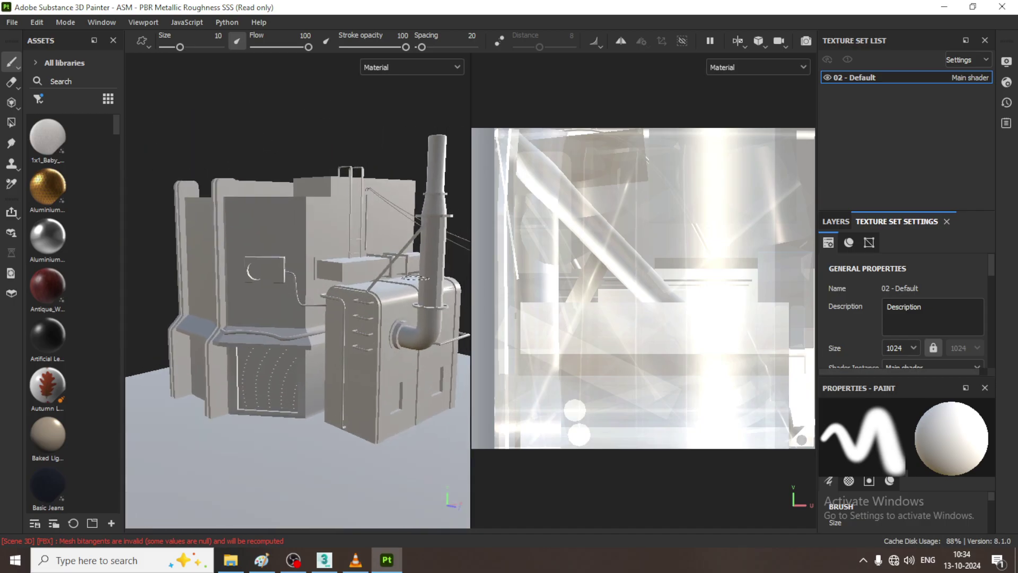
left_click(10, 24)
left_click(23, 38)
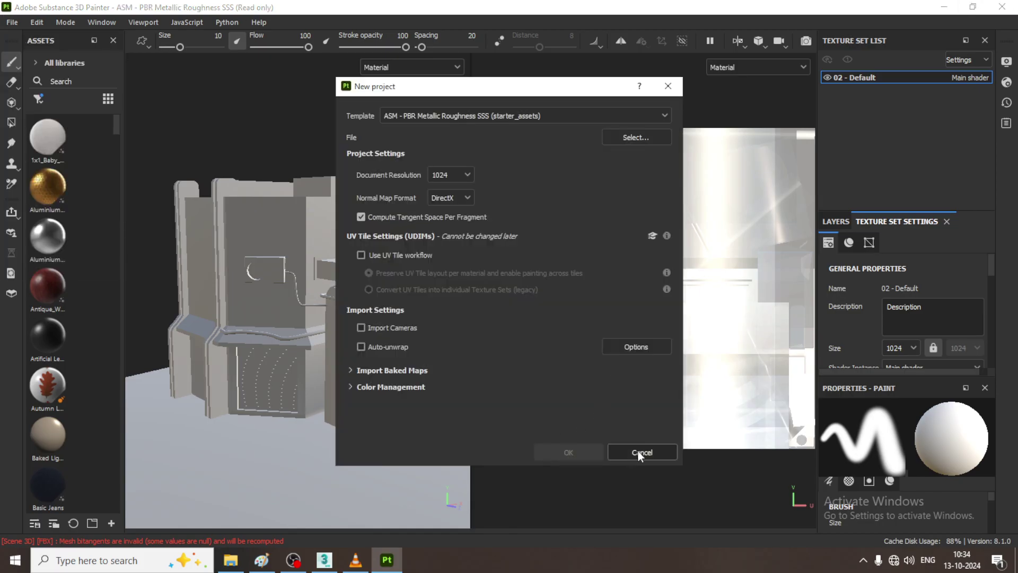
left_click(640, 452)
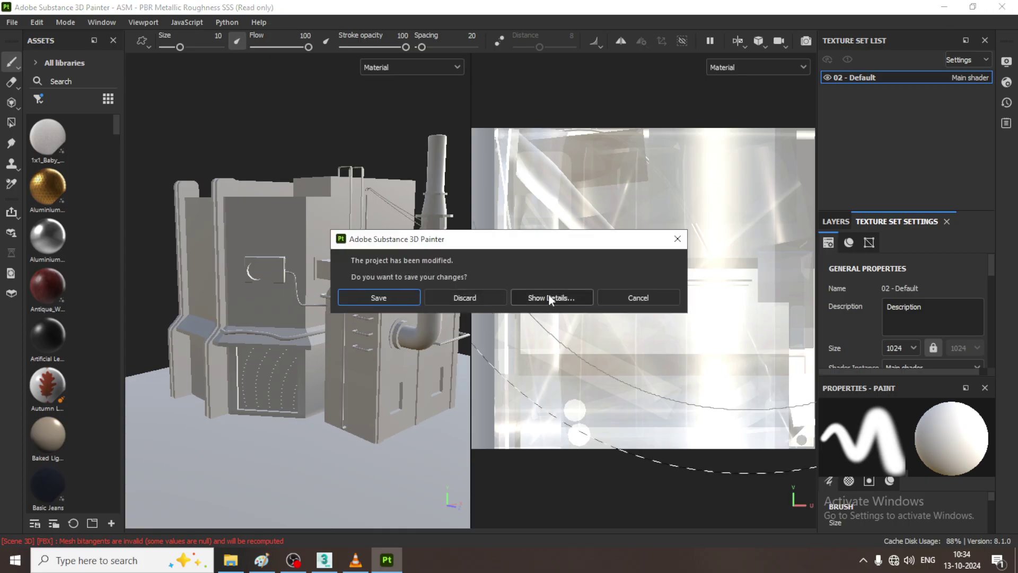
left_click(465, 297)
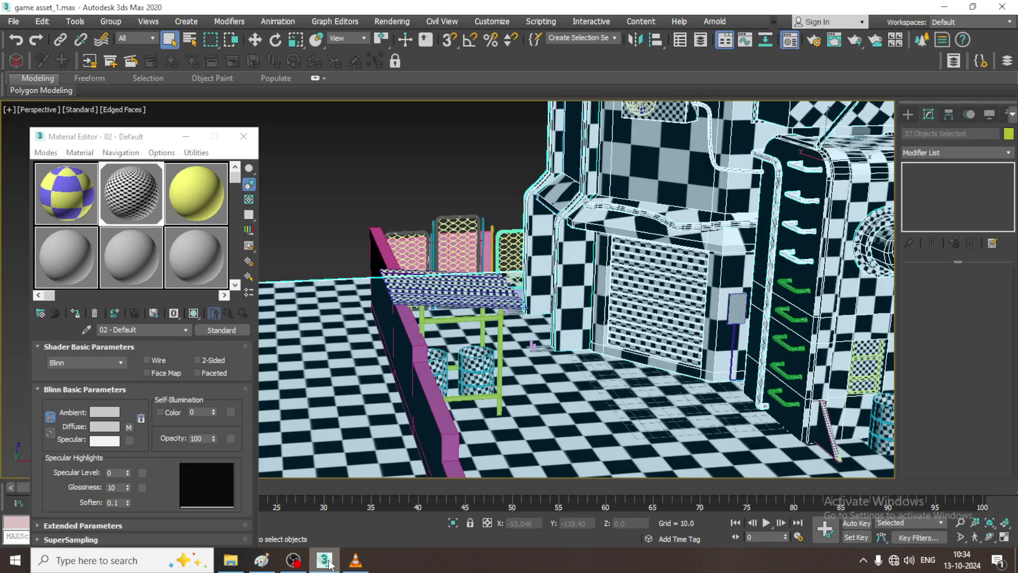
- Switch to 3ds Max and isolate the untextured green bent pipe on the wall of the lower side block
left_click(441, 152)
middle_click_drag(870, 260, 724, 323)
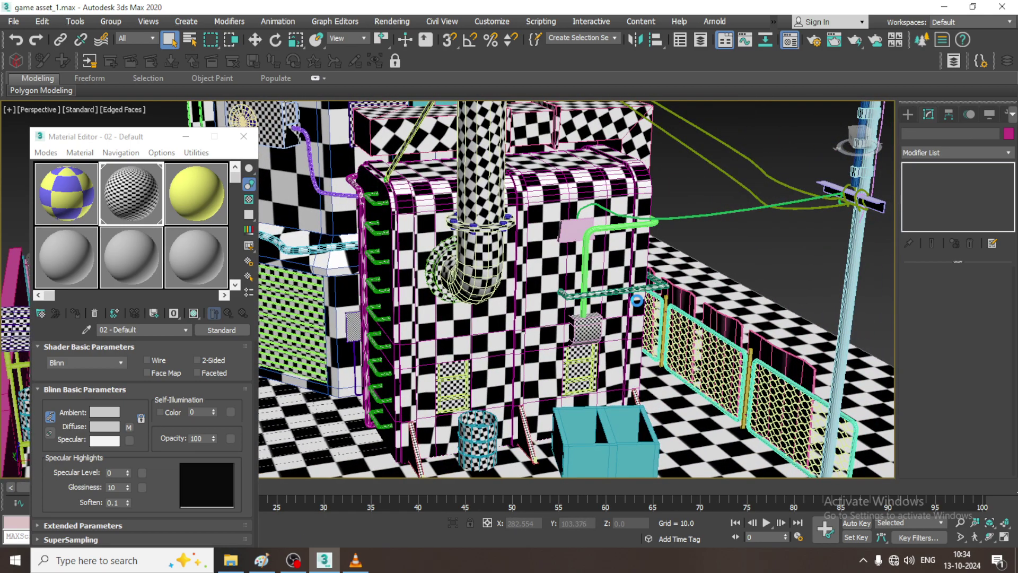
left_click(587, 229)
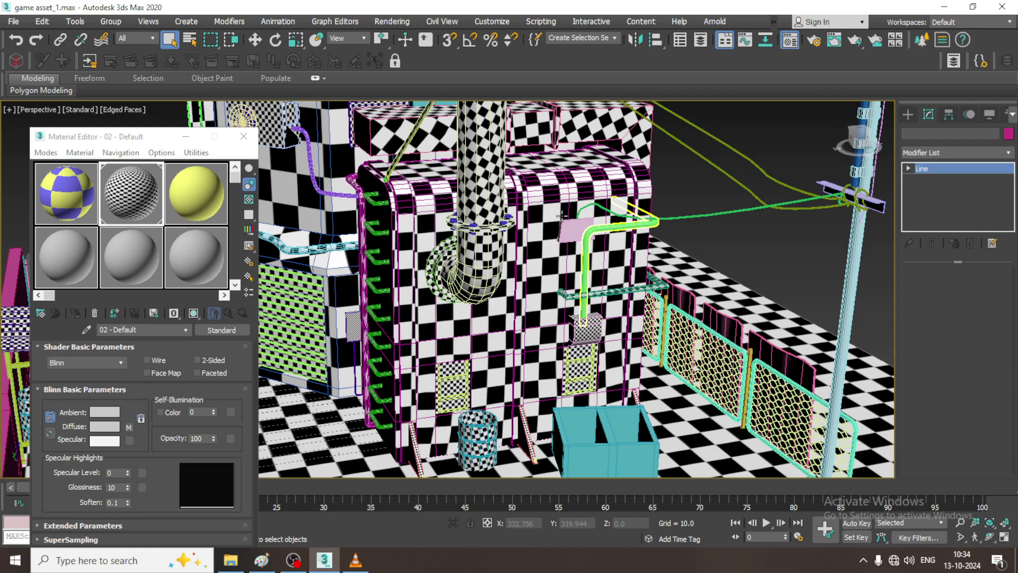
scroll(583, 225, "up", 6)
middle_click_drag(631, 268, 609, 211, "alt")
key("alt+q")
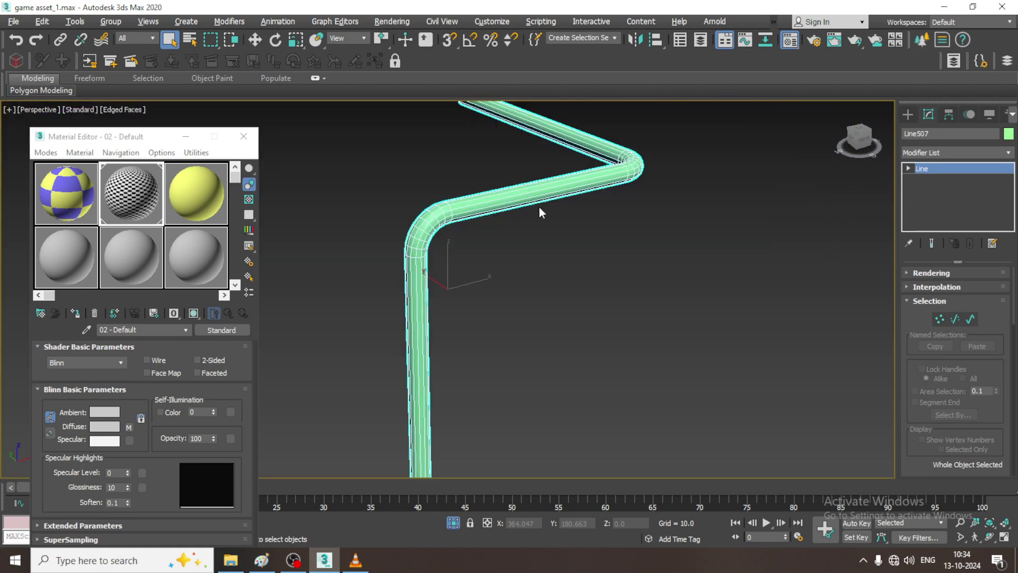
- Convert the isolated pipe to Editable Poly and add an Unwrap UVW modifier to it
right_click(527, 188)
mouse_move(602, 326)
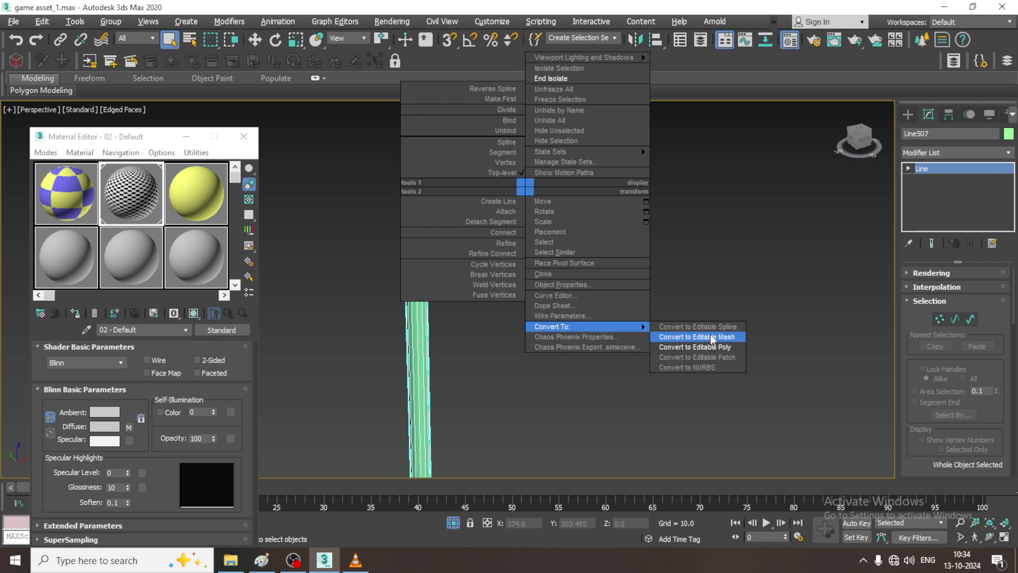
left_click(694, 347)
scroll(540, 327, "down", 4)
middle_click_drag(540, 328, 594, 313, "alt")
scroll(540, 292, "up", 3)
left_click(969, 151)
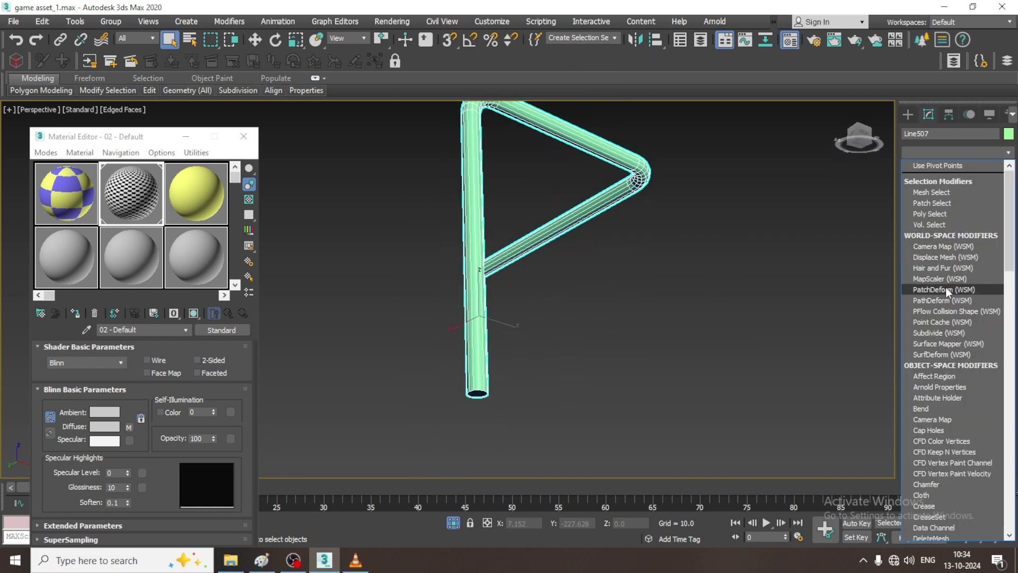
key("u")
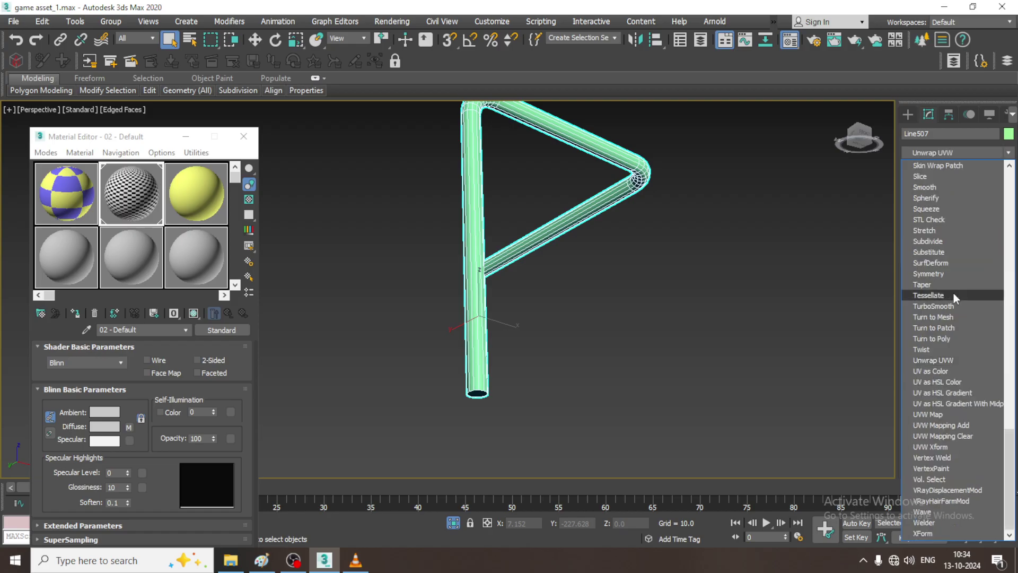
left_click(959, 362)
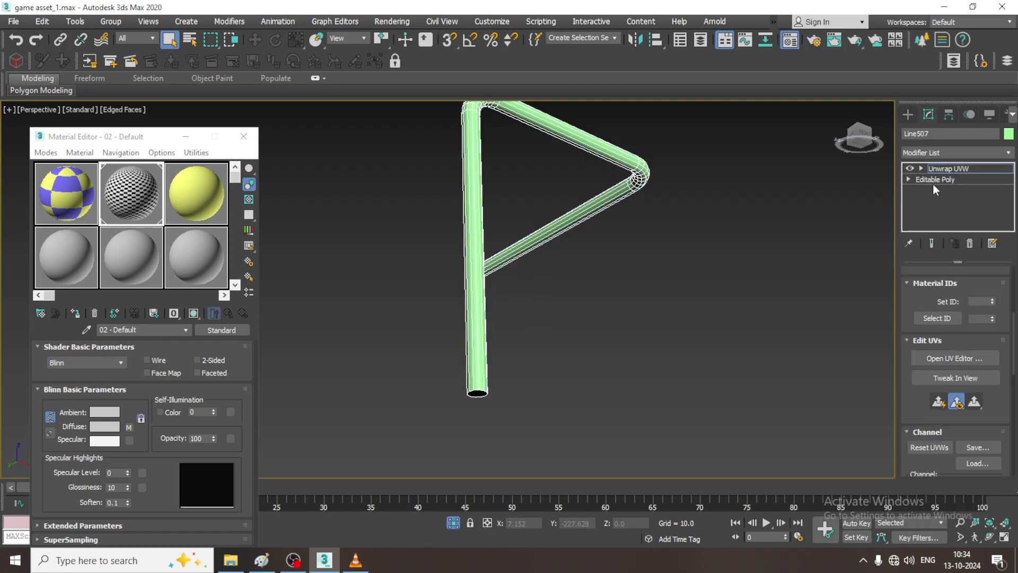
- Planar map the end cap of the pipe's vertical leg and move its UV island outside the UV tile
left_click(921, 168)
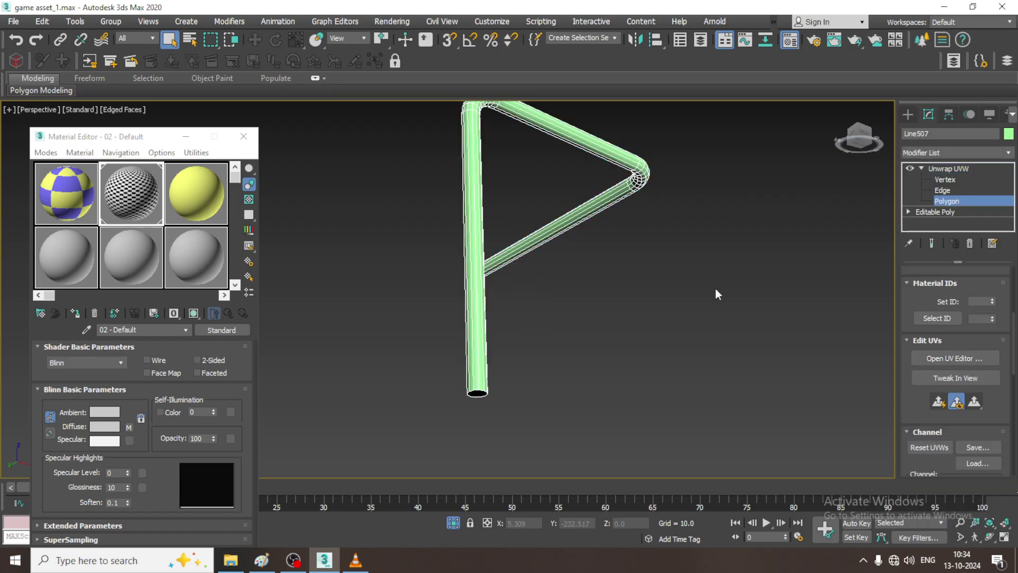
left_click(477, 393)
left_click(955, 359)
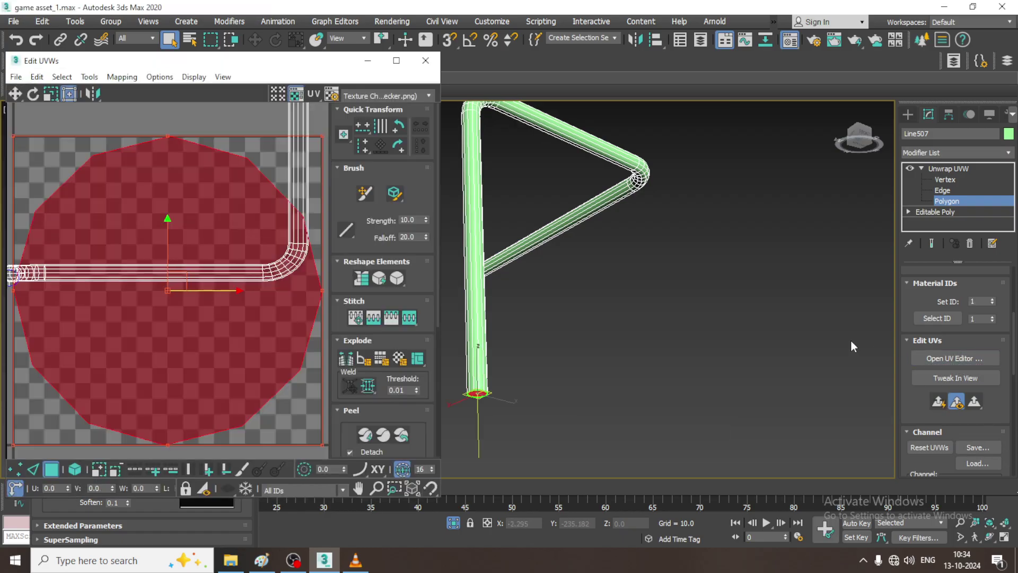
scroll(207, 332, "down", 4)
left_click_drag(198, 322, 114, 199)
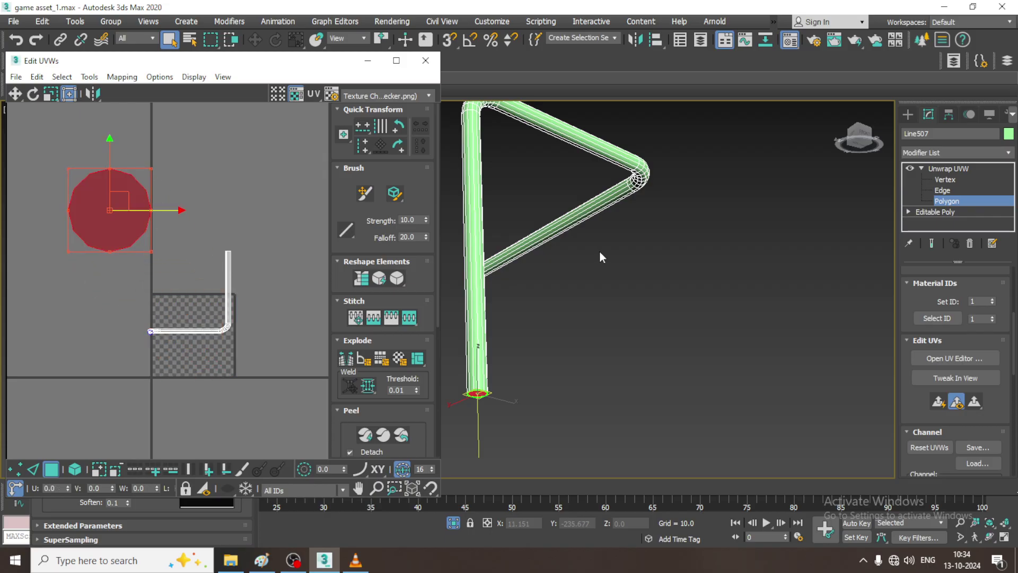
- Planar map the cap at the pipe's opposite end and move its UV island above the UV tile
middle_click_drag(600, 250, 666, 275, "alt")
middle_click_drag(525, 199, 620, 288)
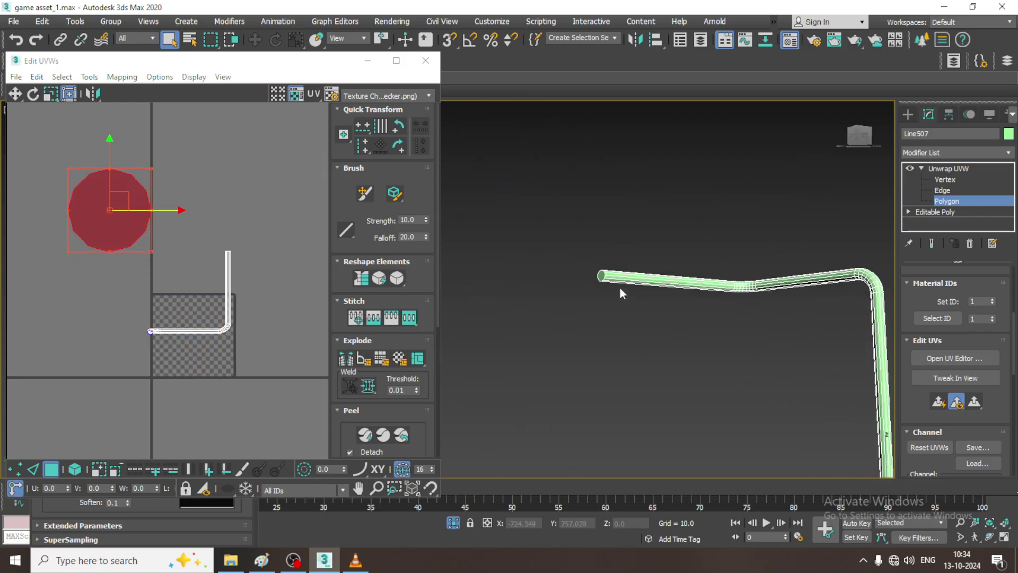
scroll(620, 288, "up", 5)
left_click(571, 255)
left_click(939, 404)
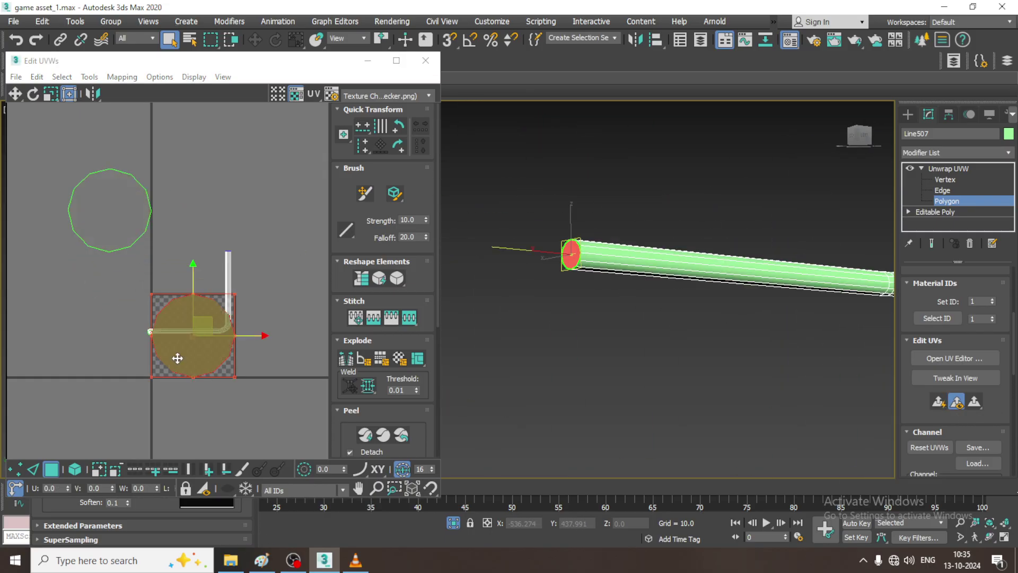
left_click_drag(213, 316, 230, 161)
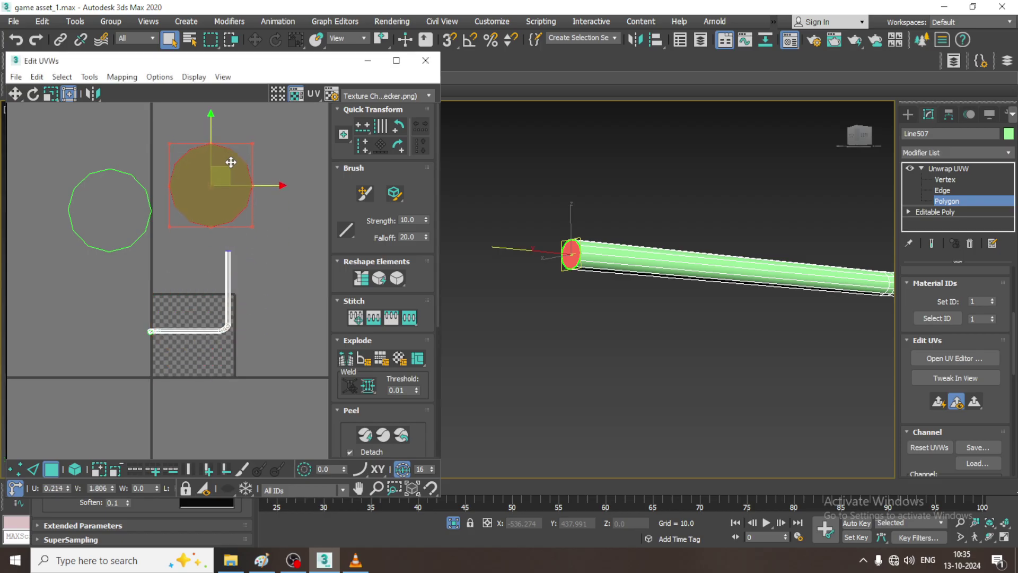
- Turn a lengthwise edge loop of the pipe into a seam and Quick Peel the tube's polygons
left_click(942, 190)
left_click(669, 274)
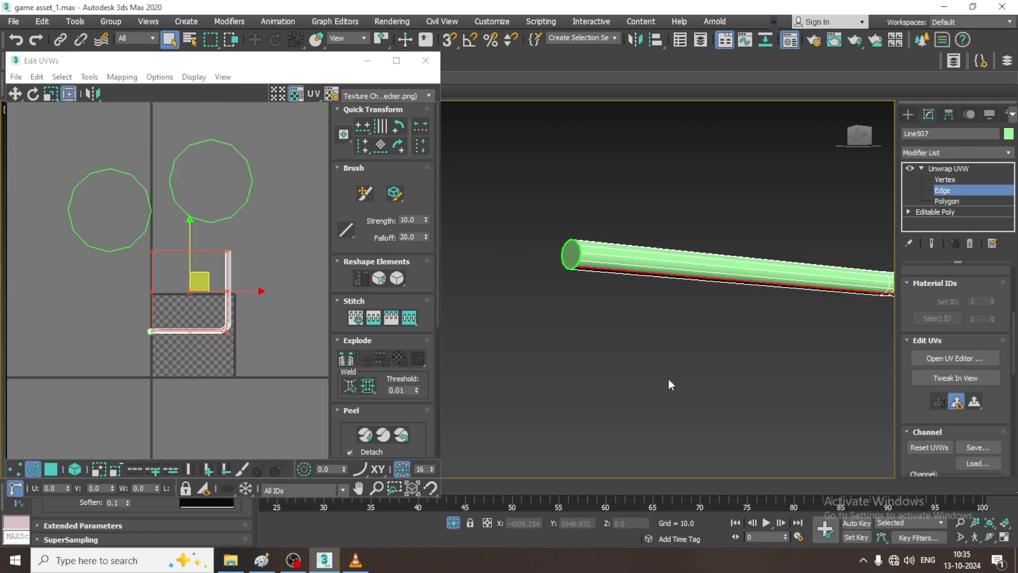
left_click(363, 436)
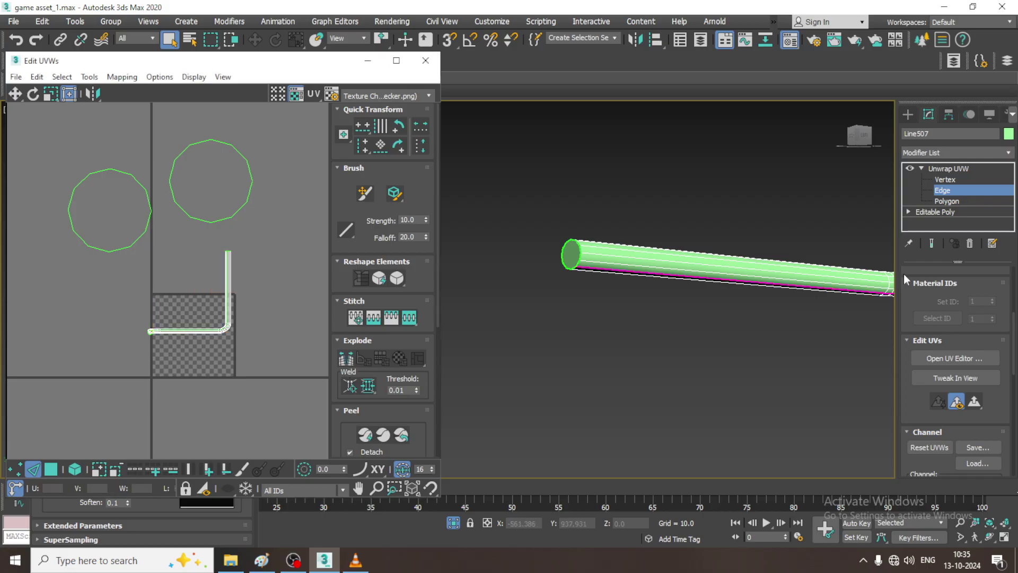
left_click(947, 201)
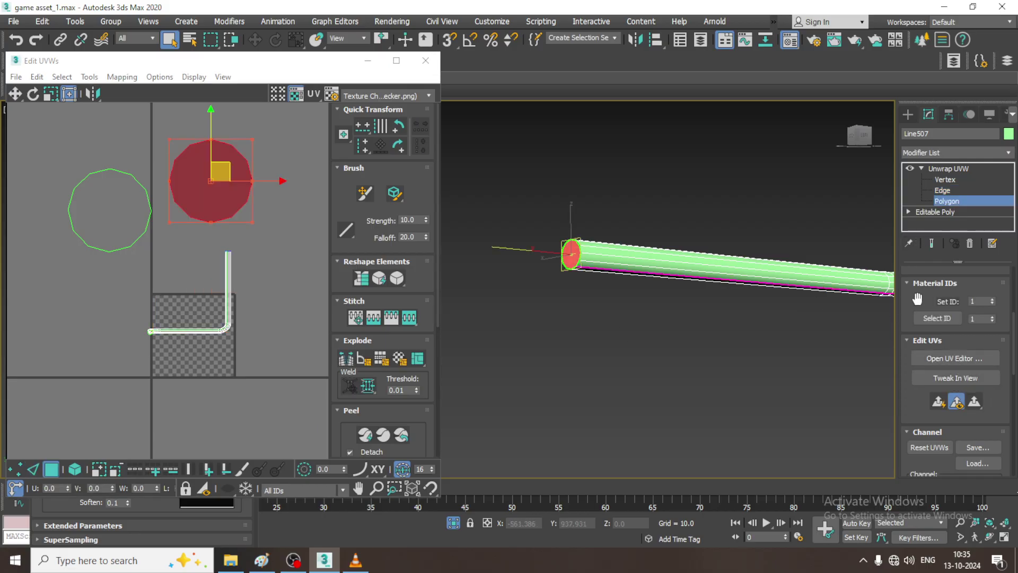
left_click_drag(917, 299, 901, 480)
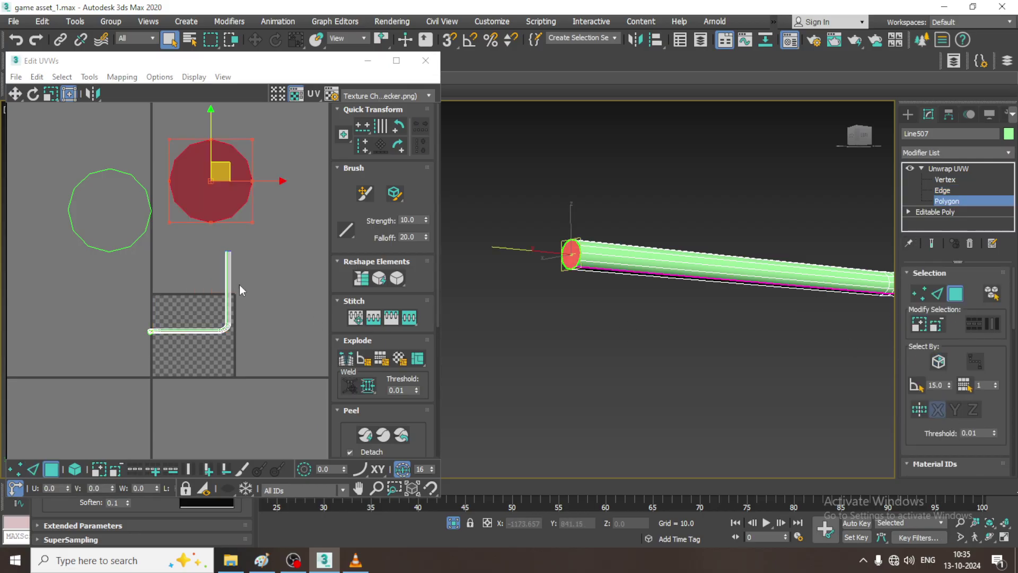
left_click_drag(272, 250, 133, 392)
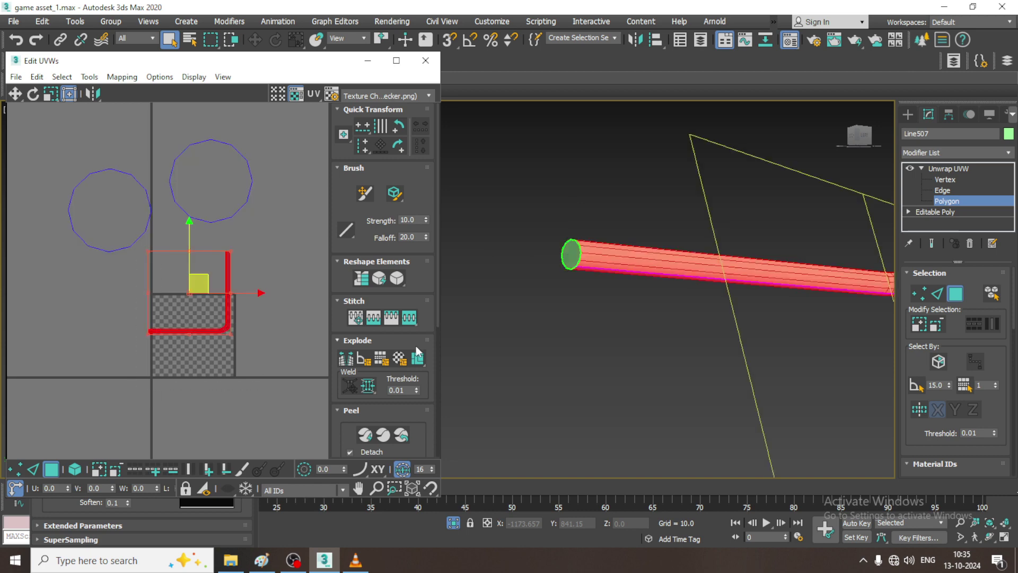
left_click(368, 438)
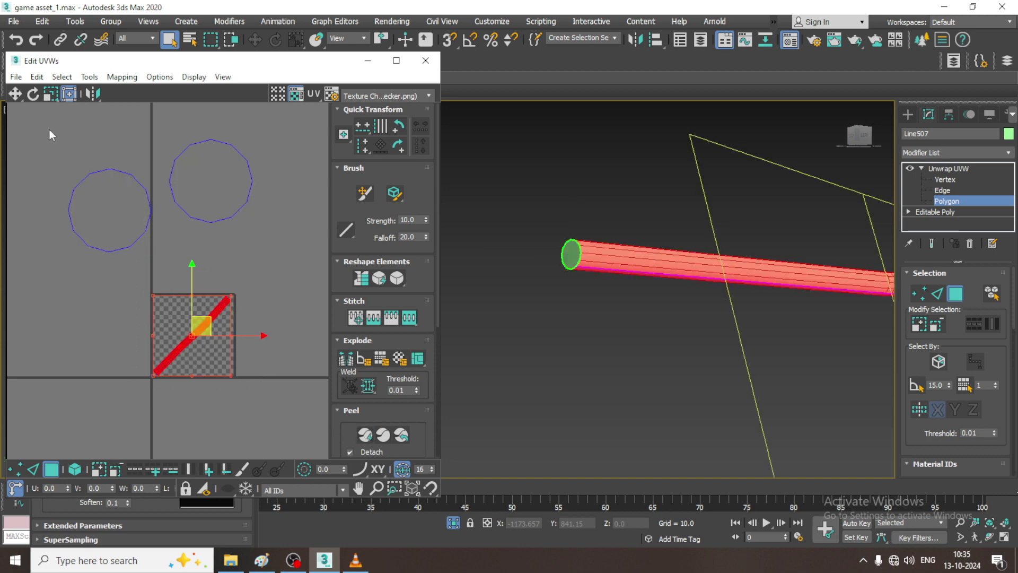
- Pack all of the pipe's UV islands into the UV tile and leave UV editing
key("ctrl+a")
left_click(89, 77)
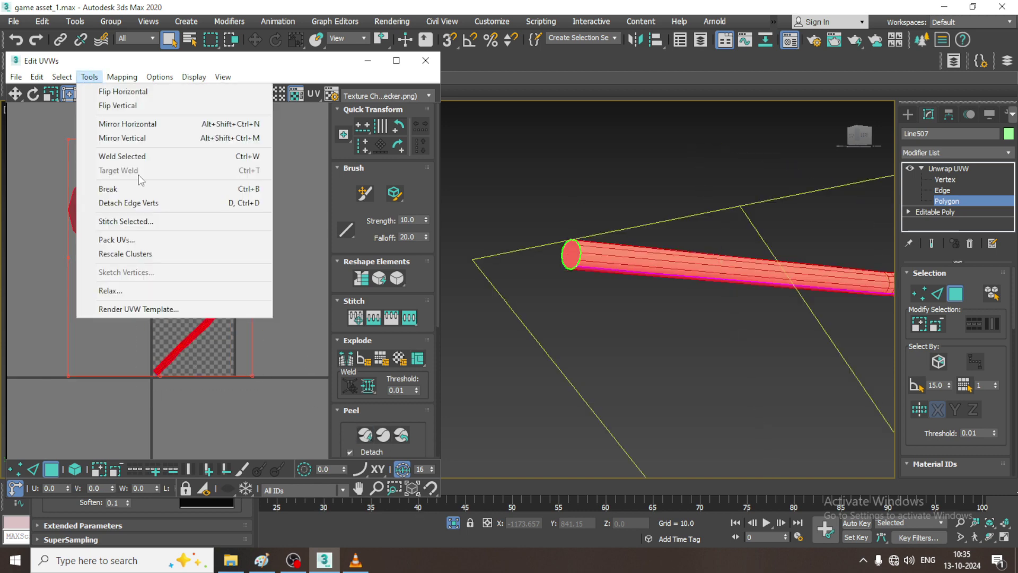
left_click(116, 239)
left_click(184, 168)
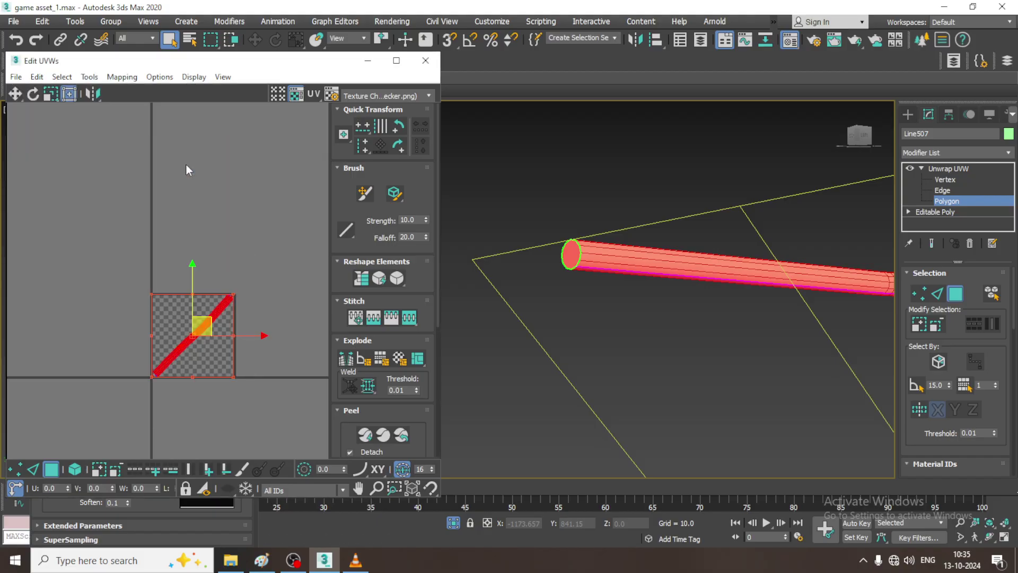
left_click(367, 60)
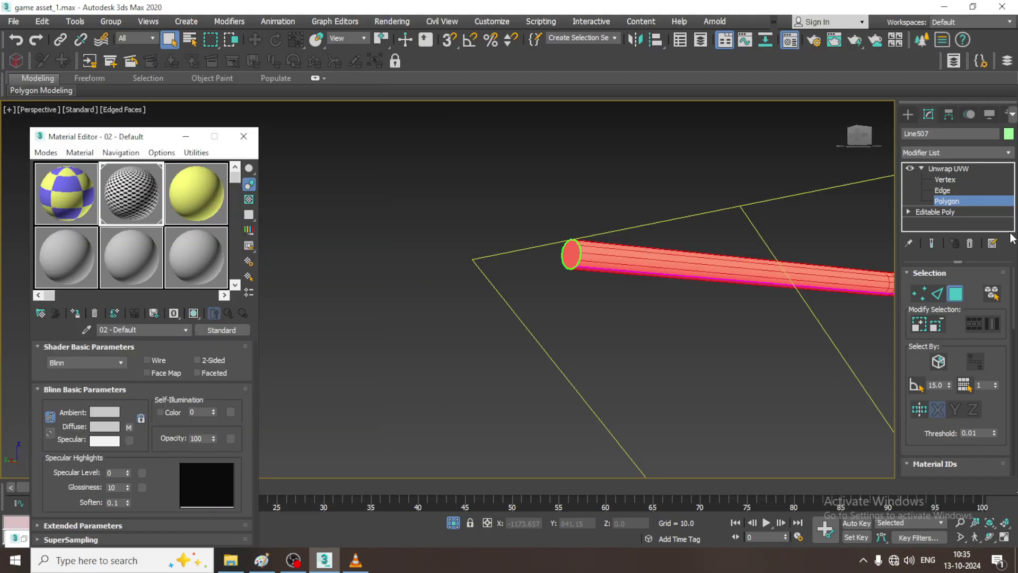
left_click(950, 169)
- Assign the 02 - Default checker material to the pipe and end its isolation
middle_click_drag(610, 297, 654, 295, "alt")
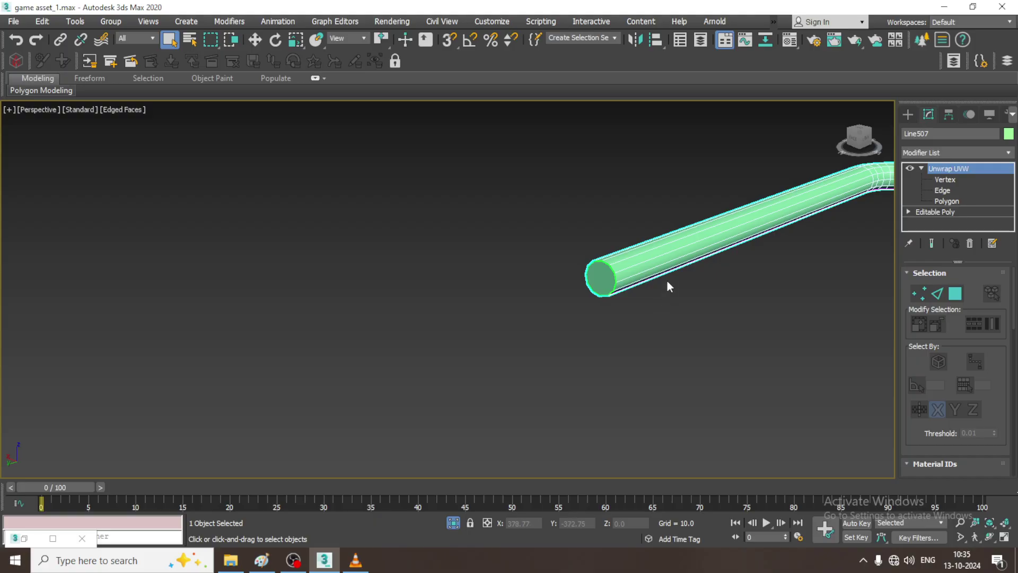
key("m")
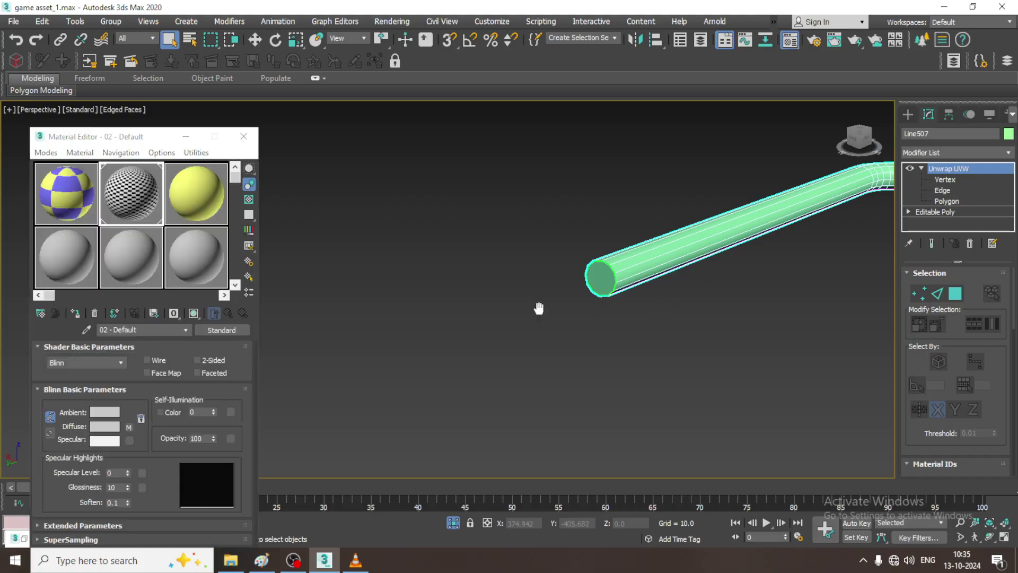
left_click(74, 313)
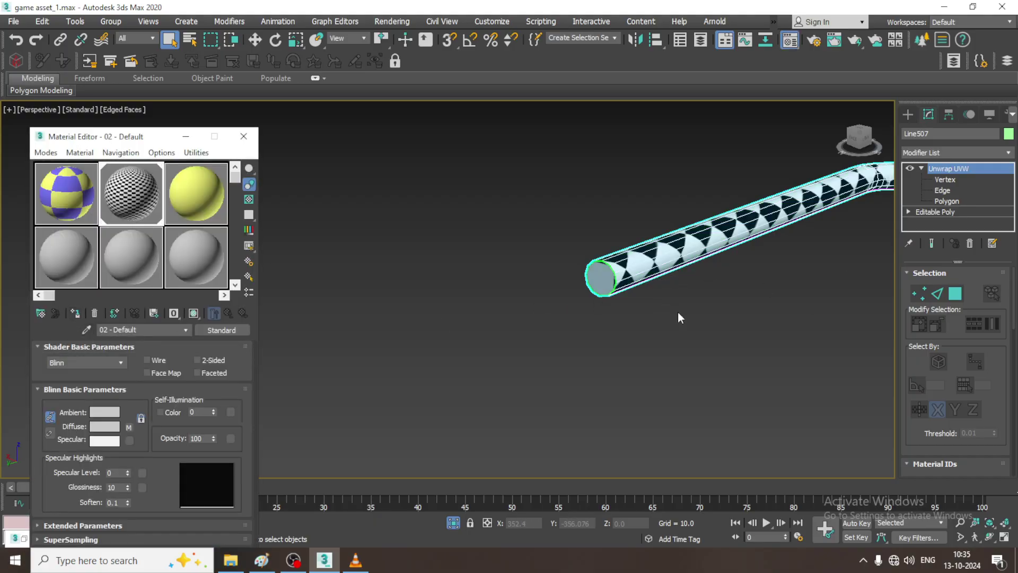
scroll(640, 321, "down", 5)
middle_click_drag(752, 330, 766, 341, "alt")
middle_click_drag(766, 341, 583, 314)
right_click(640, 169)
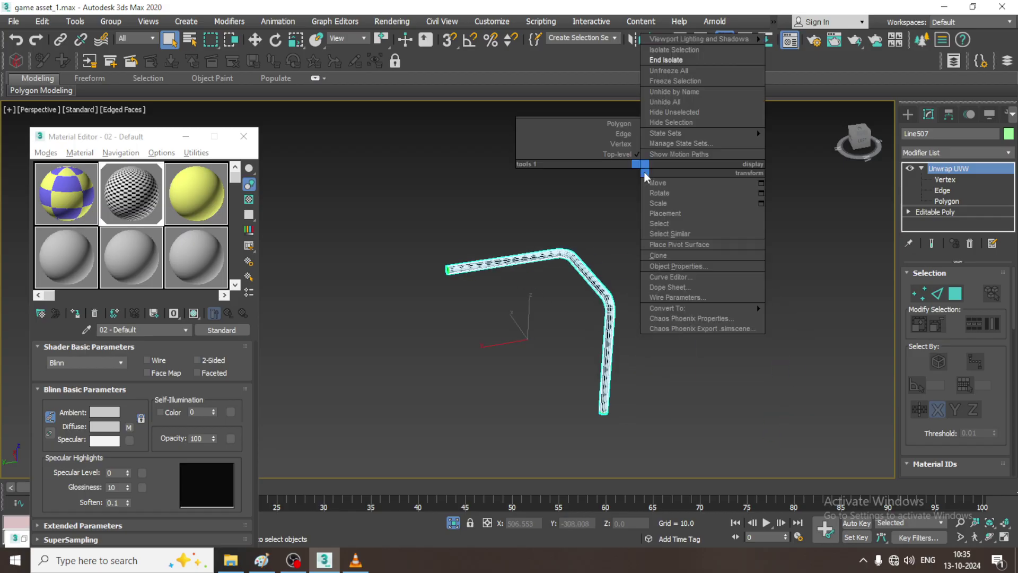
left_click(684, 63)
- Isolate the untextured cyan box behind the foot of the roof ladder
scroll(654, 222, "down", 3)
middle_click_drag(654, 221, 541, 273, "alt")
scroll(680, 308, "down", 5)
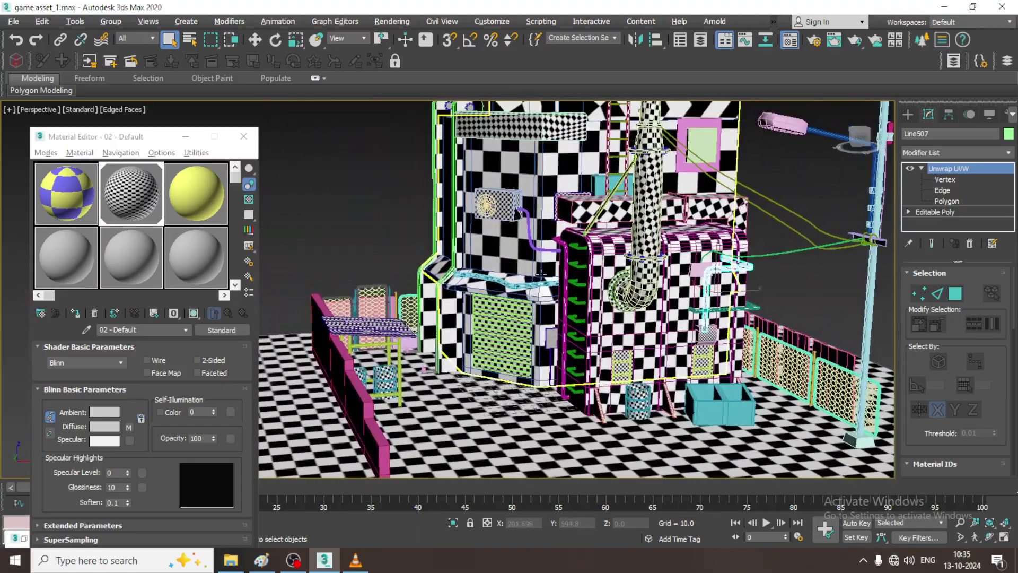
scroll(541, 273, "up", 5)
left_click(596, 331)
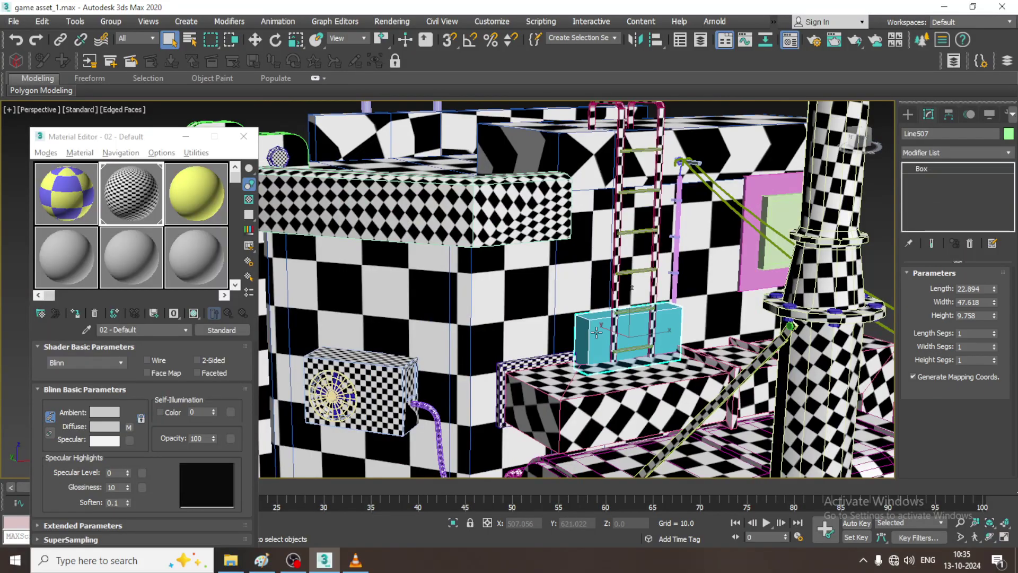
key("alt+q")
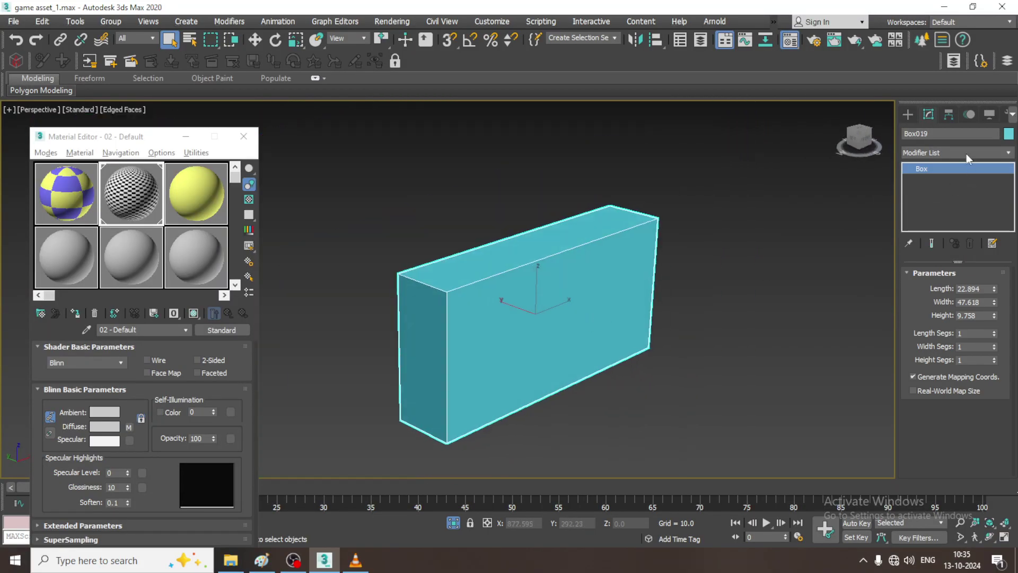
- Add an Unwrap UVW modifier to the isolated box and select all of its polygons
left_click(966, 154)
key("u")
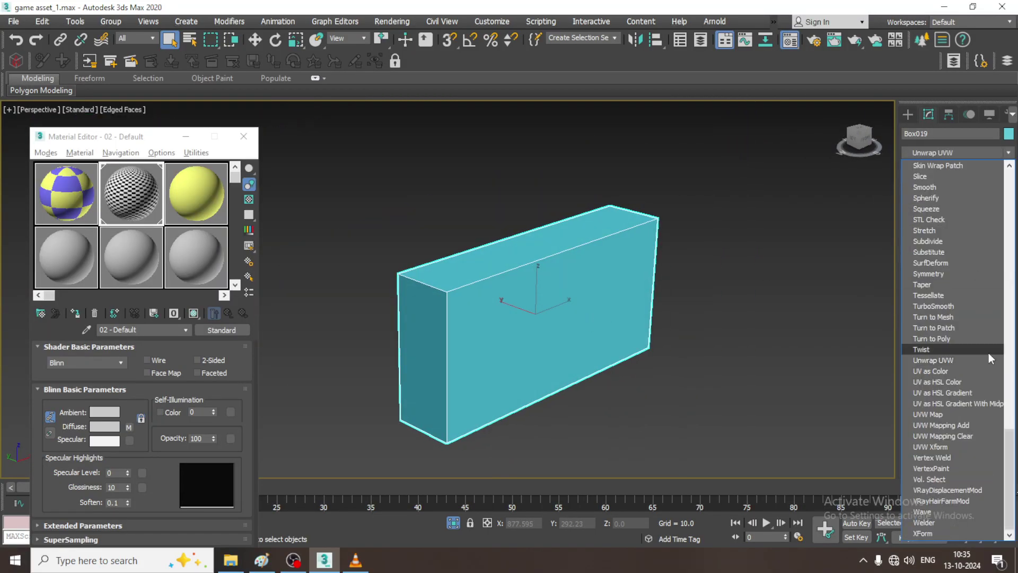
left_click(962, 355)
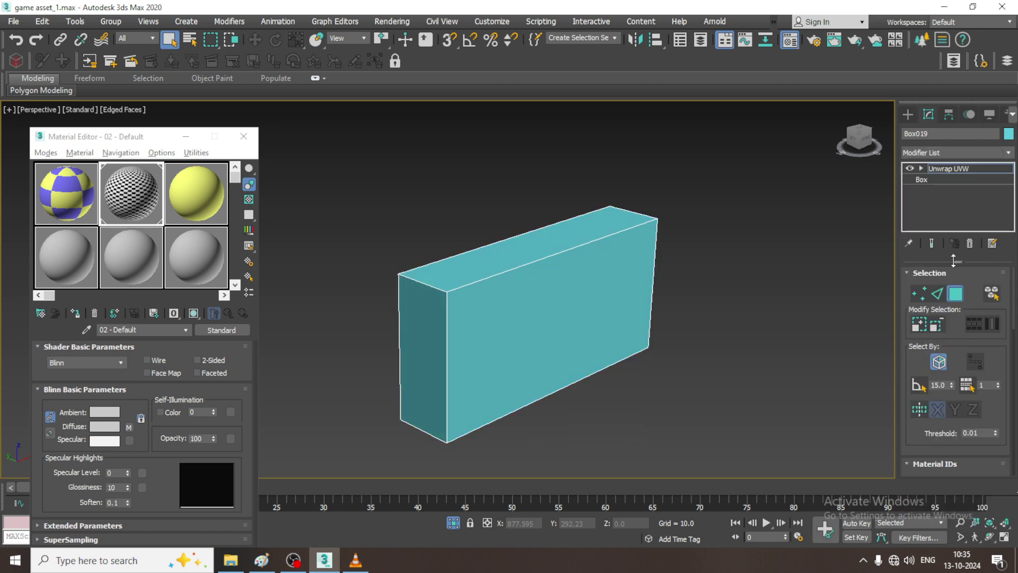
left_click(921, 169)
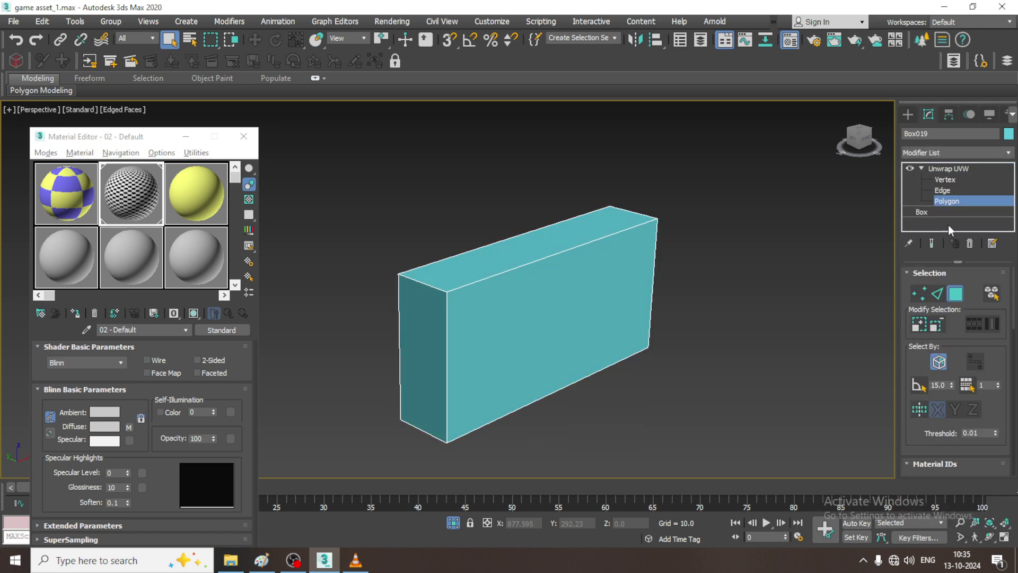
left_click_drag(882, 511, 954, 554)
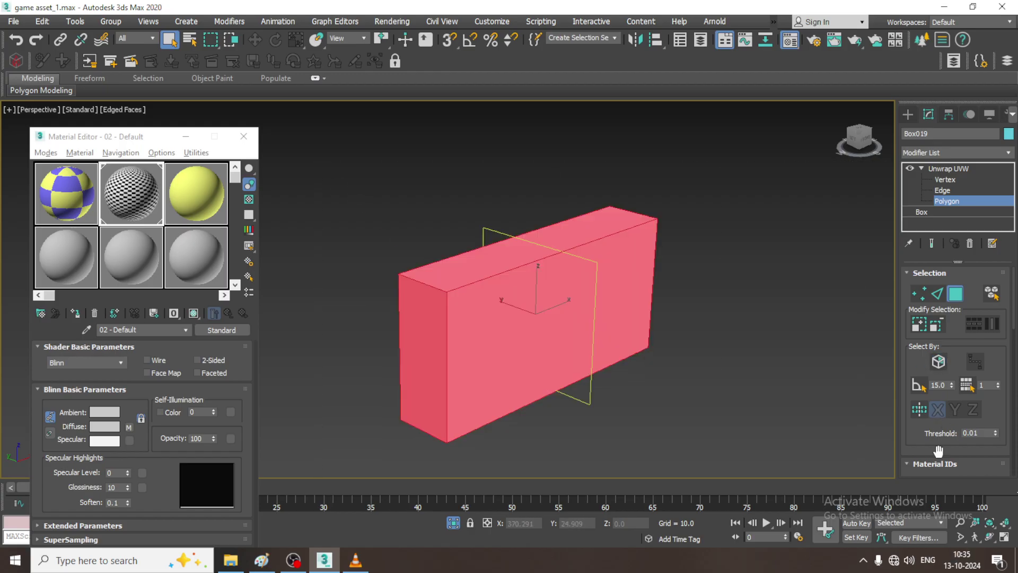
- Unfold the box's UVs in the UV editor with Unfold Mapping set to Walk to closest face and clusters normalized
left_click_drag(932, 448, 922, 291)
left_click(956, 391)
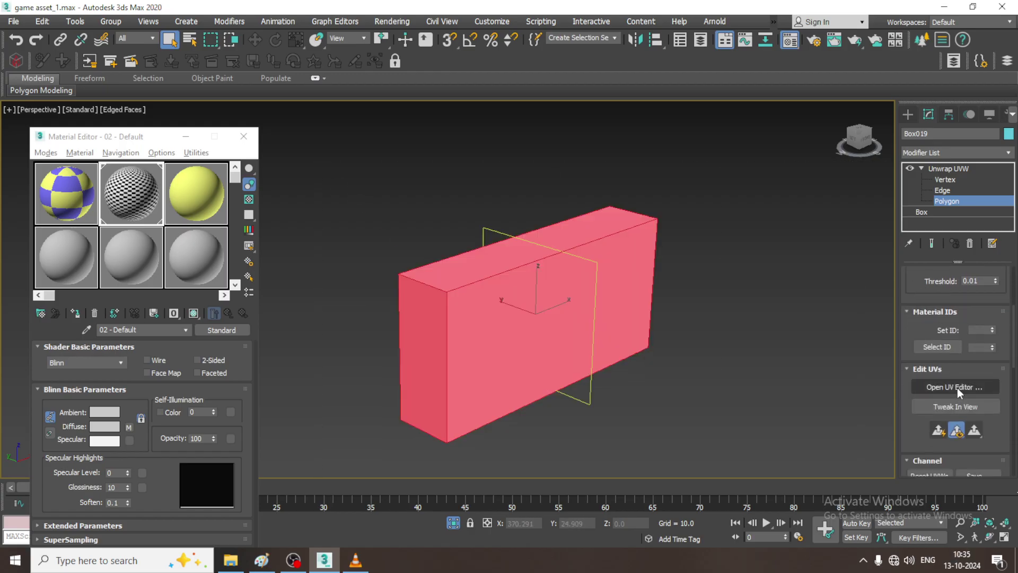
left_click(956, 388)
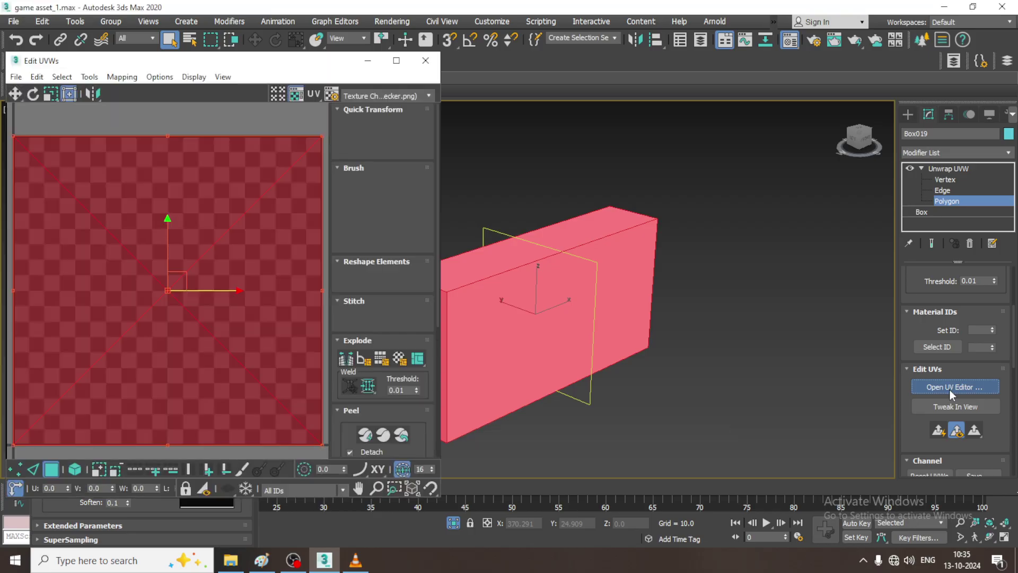
left_click(122, 76)
left_click(136, 125)
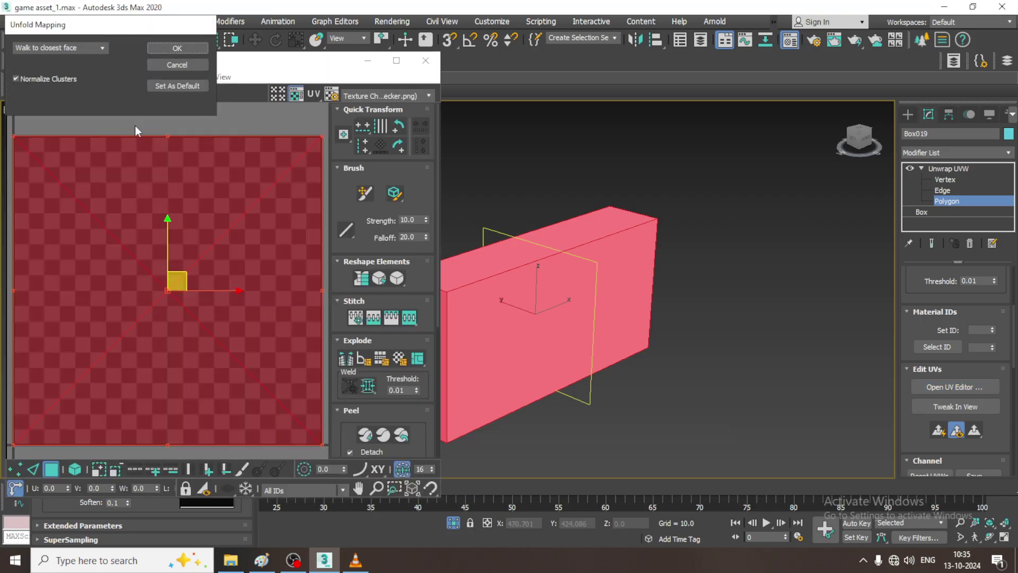
left_click(175, 50)
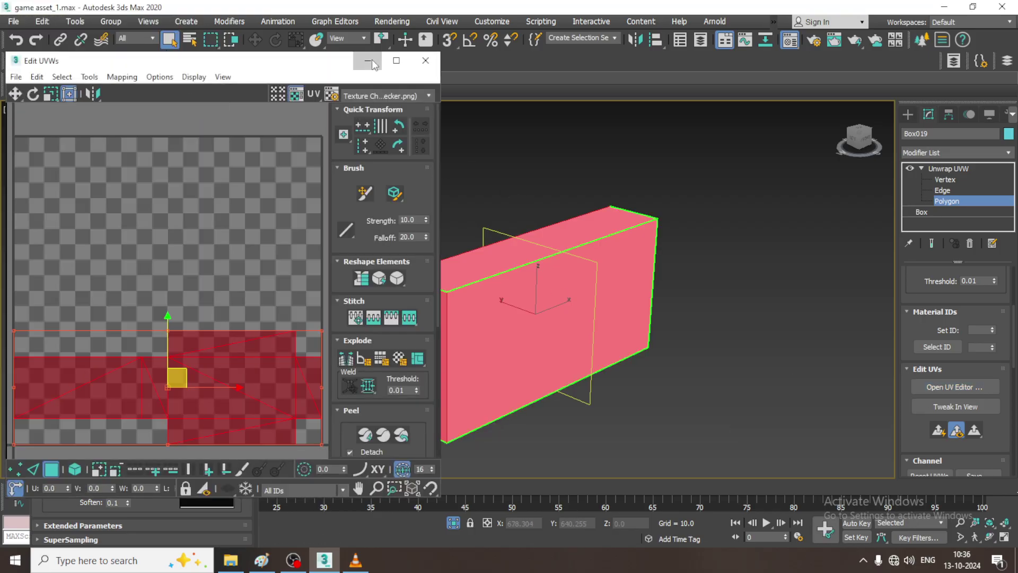
left_click(425, 60)
- Apply the 02 - Default checker material to the box, ending its isolation and polygon editing
right_click(735, 200)
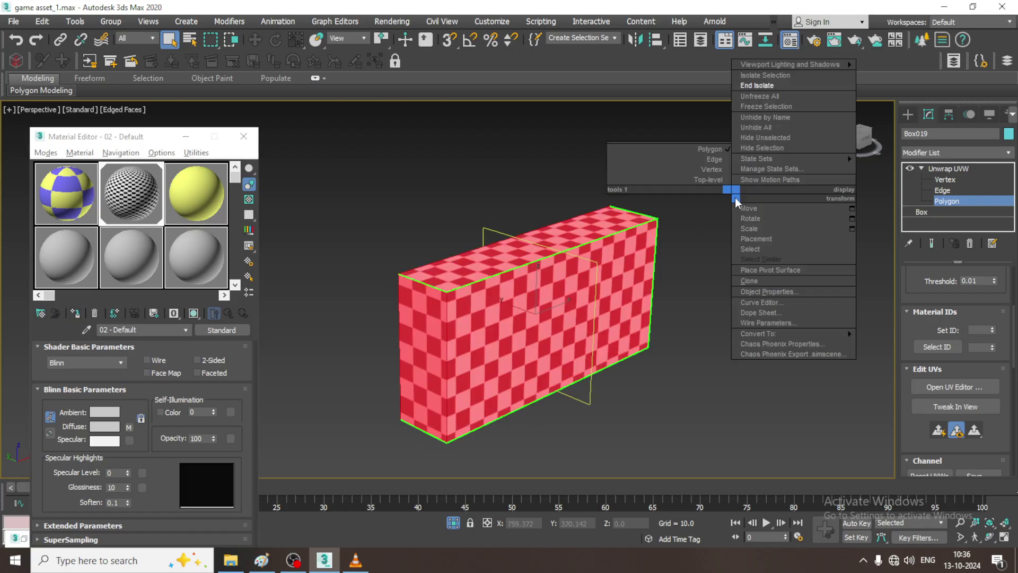
left_click(753, 86)
left_click(291, 561)
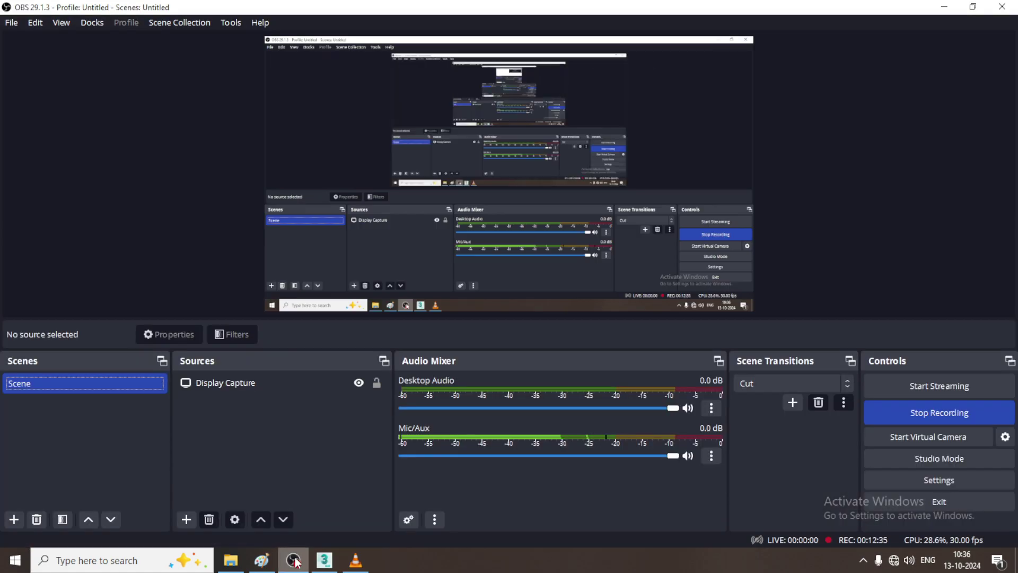
left_click(292, 561)
scroll(646, 342, "down", 3)
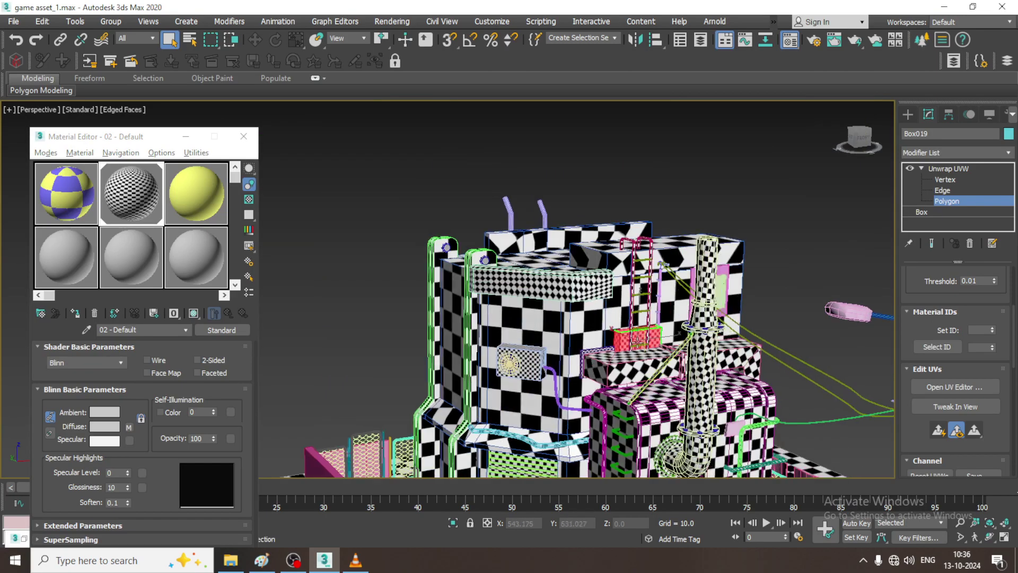
middle_click_drag(640, 342, 554, 225, "alt")
left_click(966, 170)
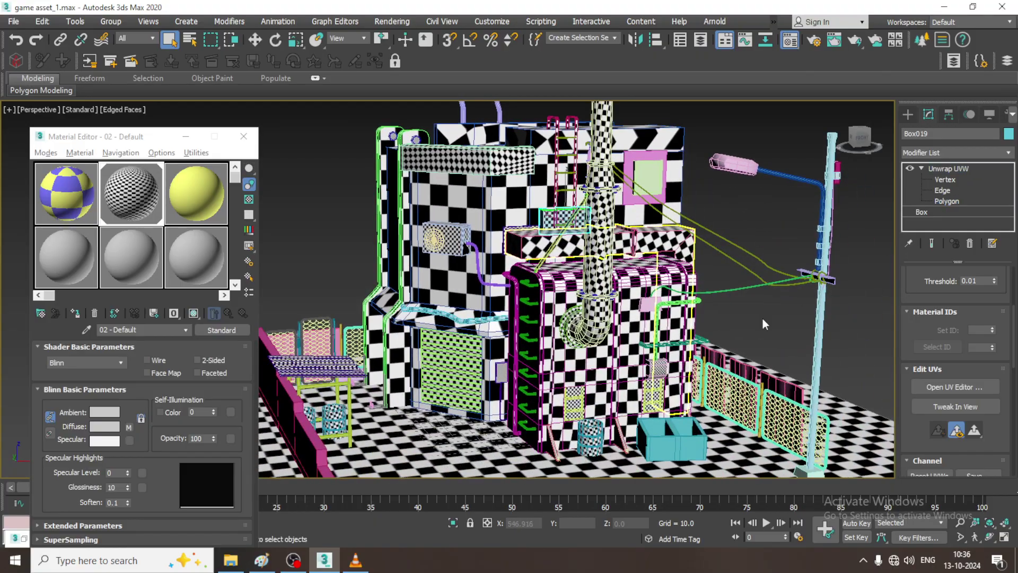
- Examine the whole checkered building in an enlarged viewport without the Material Editor to look for parts still untextured
mouse_move(762, 318)
middle_mouse_down()
mouse_move(746, 325)
mouse_move(755, 336)
mouse_move(763, 330)
middle_mouse_up()
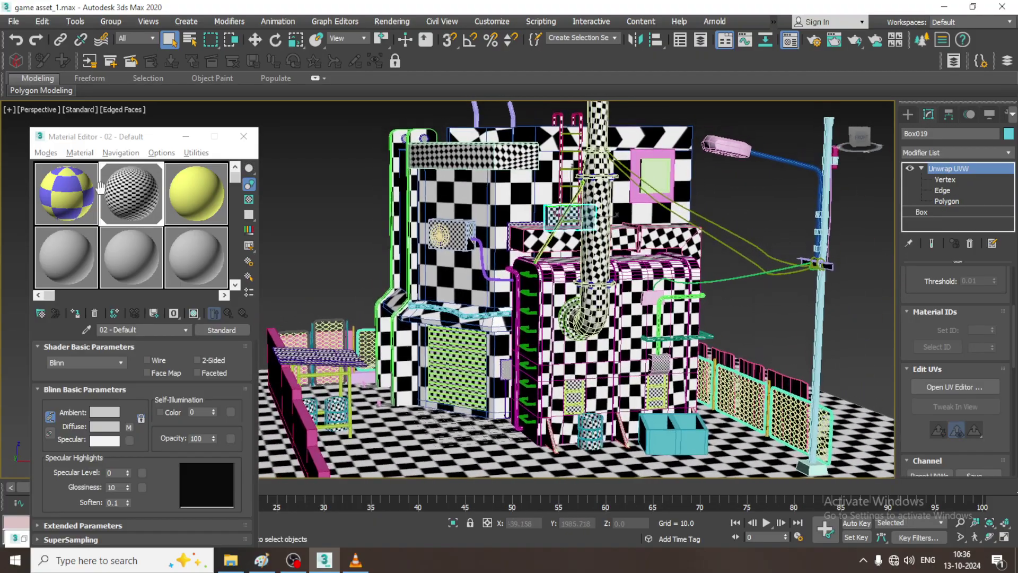
left_click(244, 137)
middle_click_drag(530, 240, 547, 245, "alt")
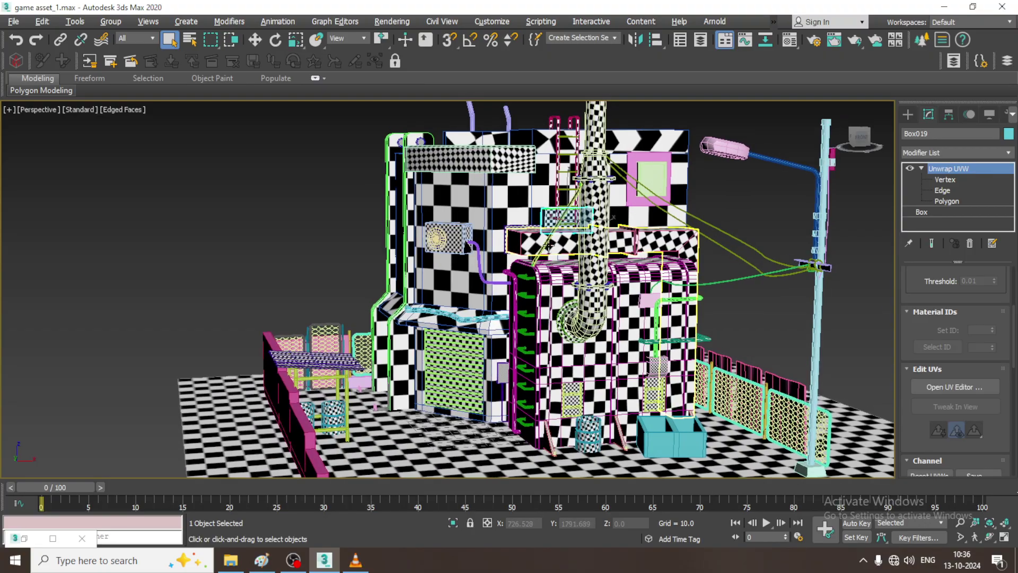
key("ctrl+x")
middle_click_drag(724, 267, 814, 211)
left_click(774, 285)
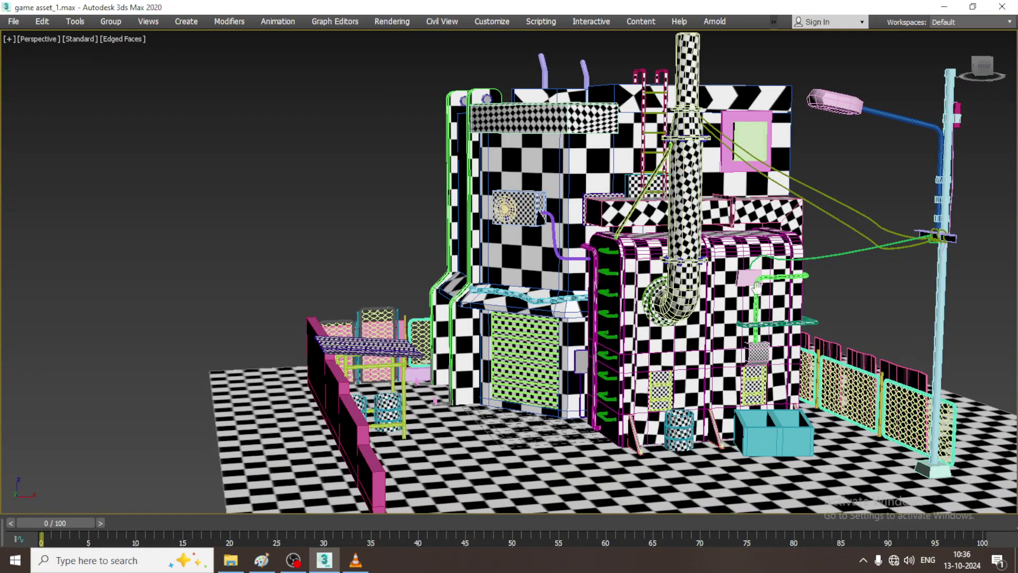
middle_click_drag(774, 285, 712, 289)
key("F4")
key("F4")
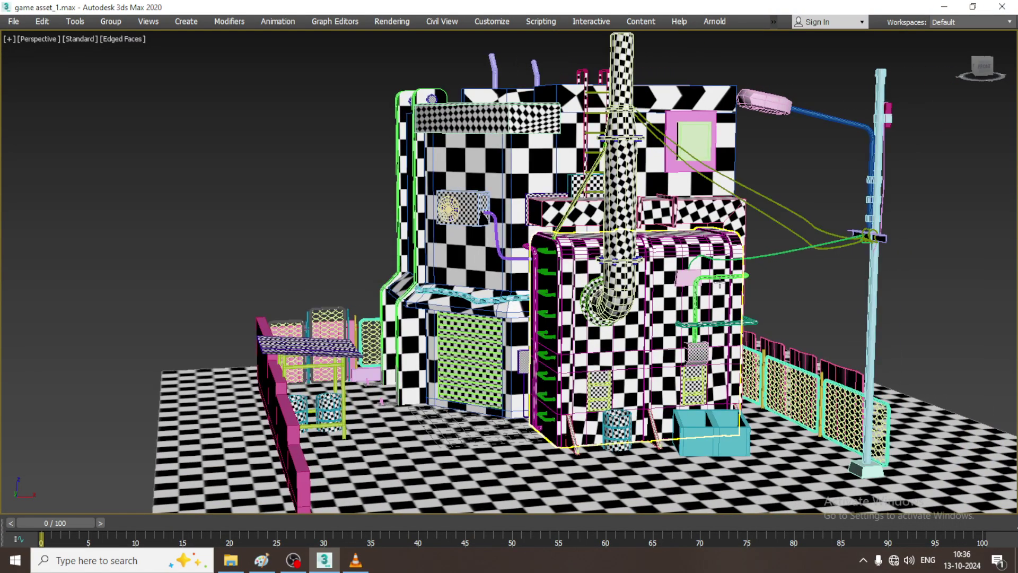
middle_click_drag(743, 379, 757, 363, "alt")
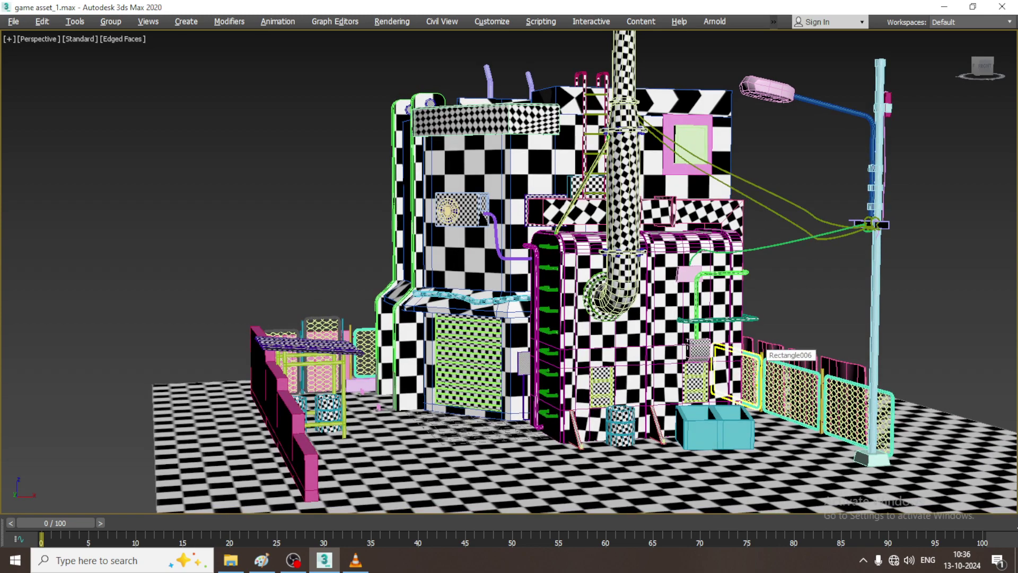
middle_click_drag(686, 345, 685, 362, "alt")
left_click(688, 361)
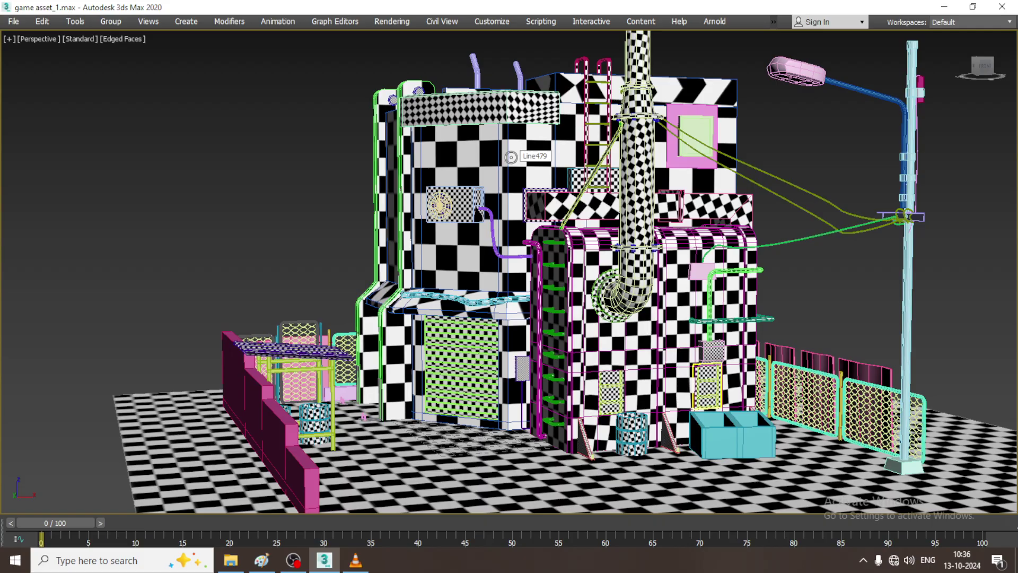
key("ctrl+x")
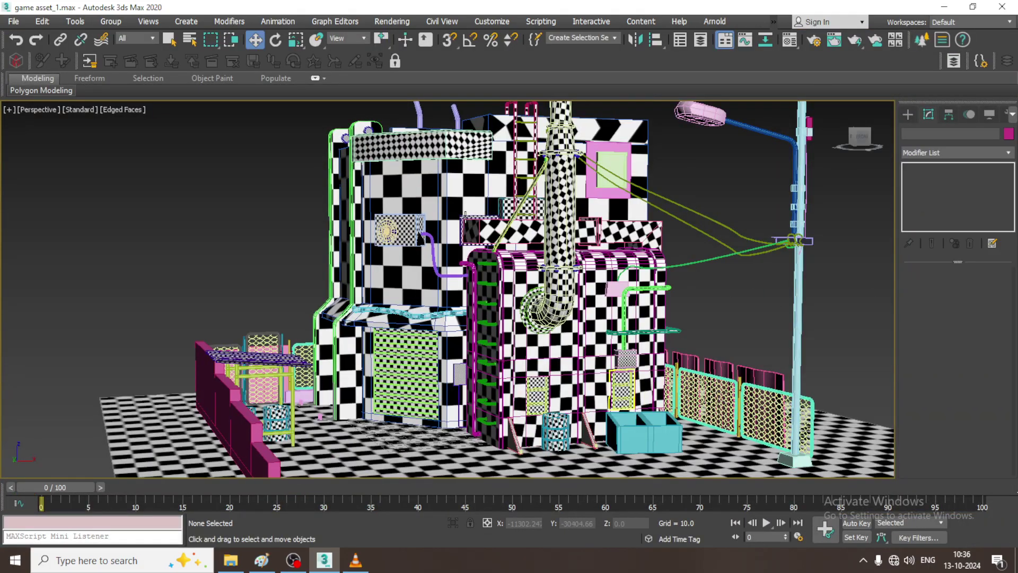
middle_click_drag(465, 214, 499, 249, "alt")
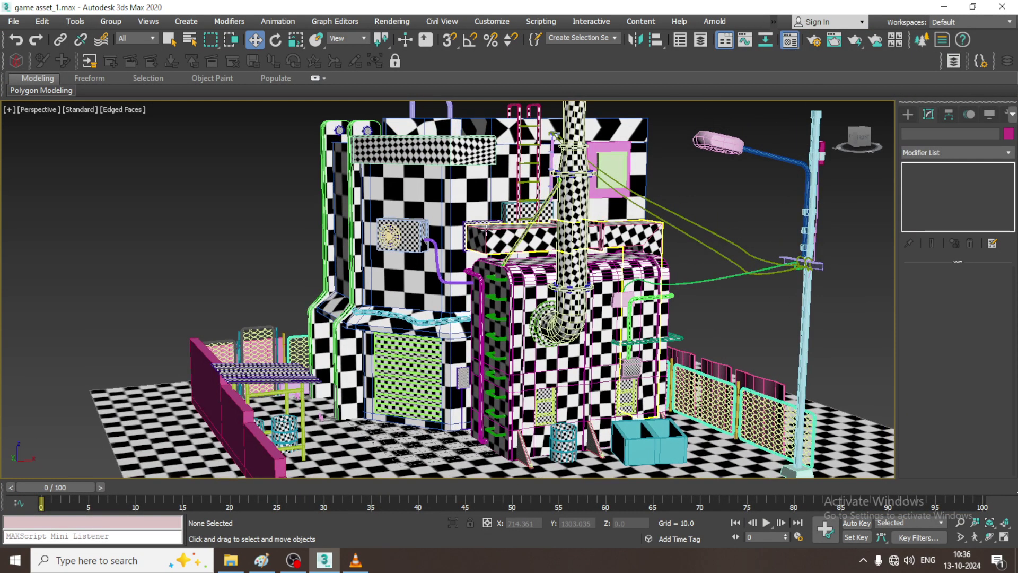
- Set the tiling of the 02 - Default material's diffuse checker map to 30 in both U and V
key("m")
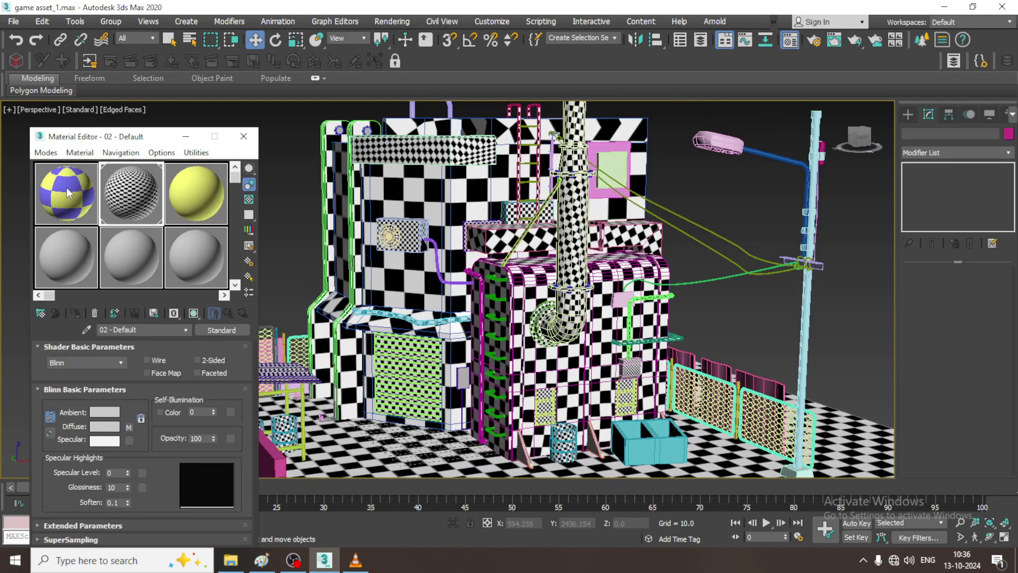
left_click(129, 427)
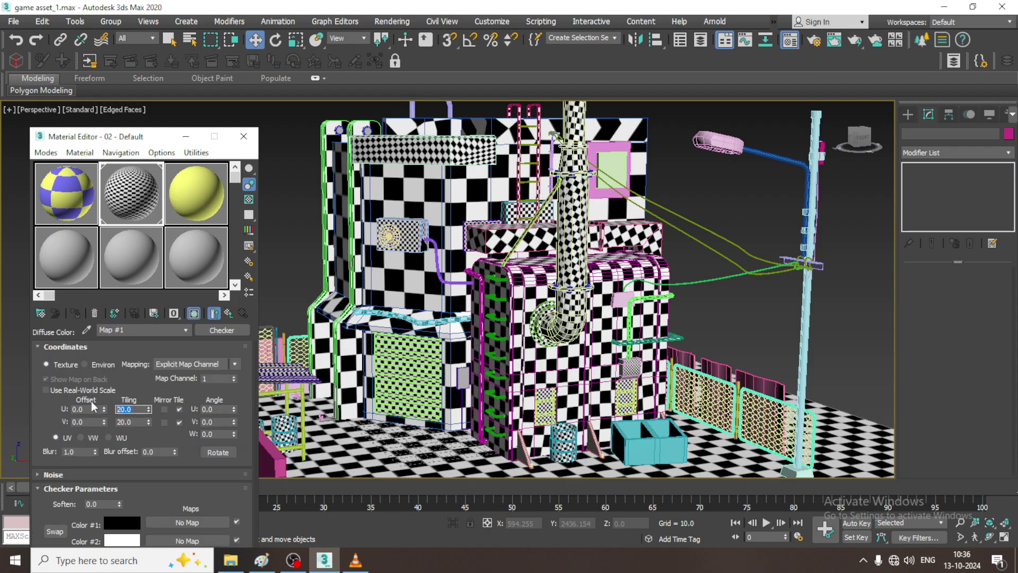
type("30")
key("Tab")
type("30")
key("Return")
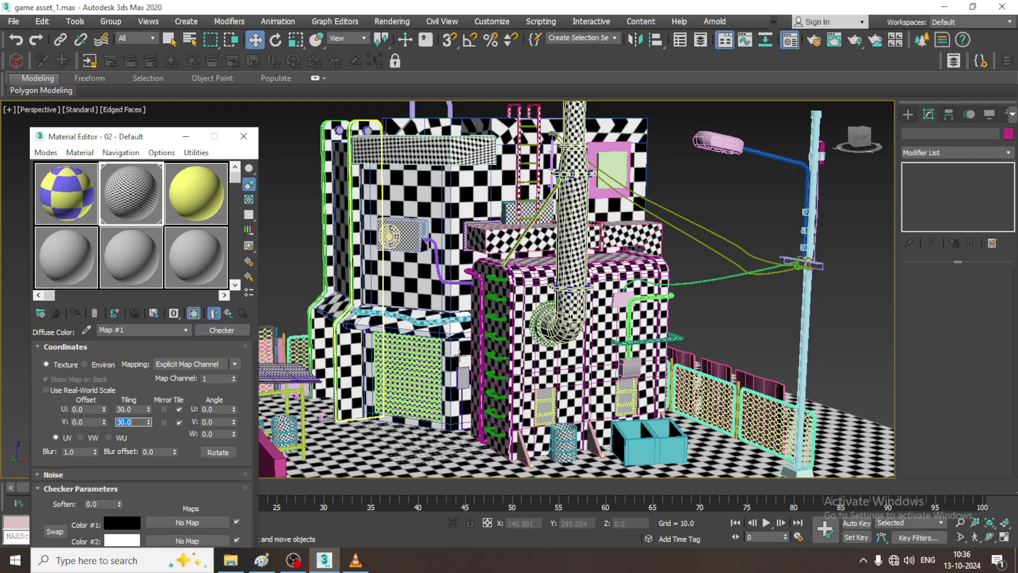
- Minimize the Material Editor and inspect the denser checker pattern on the building in the enlarged viewport
middle_click_drag(410, 379, 408, 371, "alt")
left_click(186, 137)
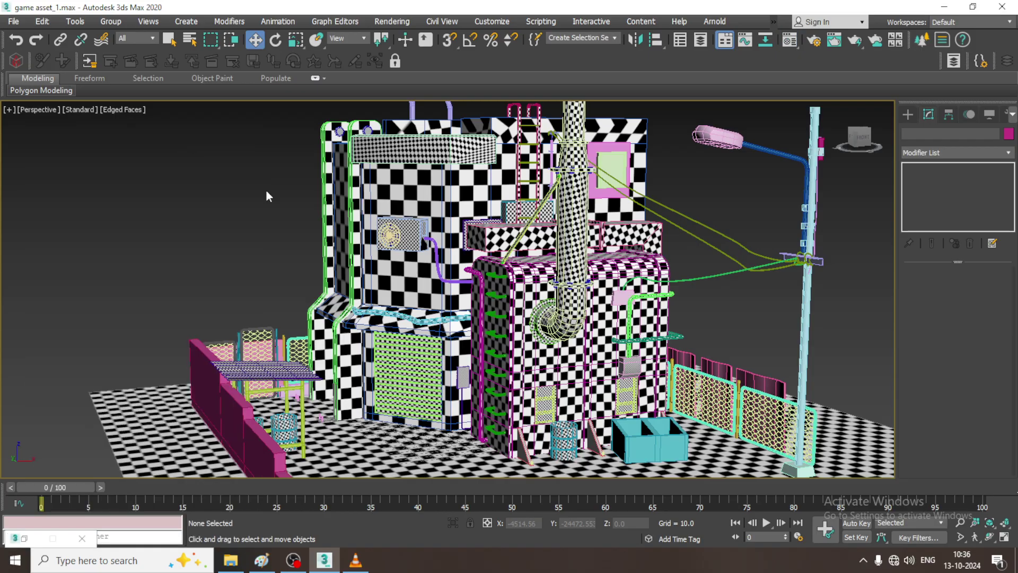
key("ctrl+x")
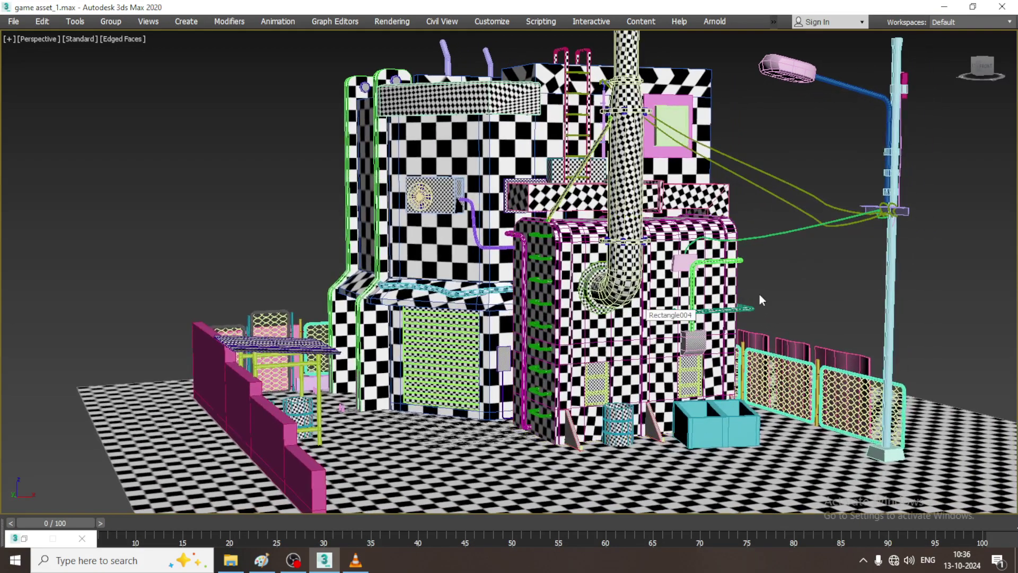
middle_click_drag(785, 285, 793, 272)
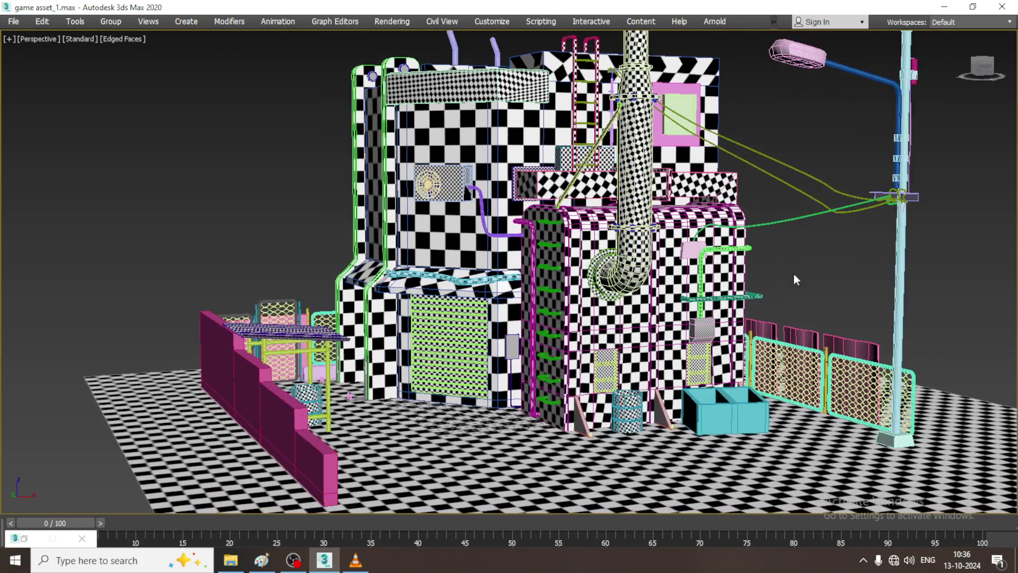